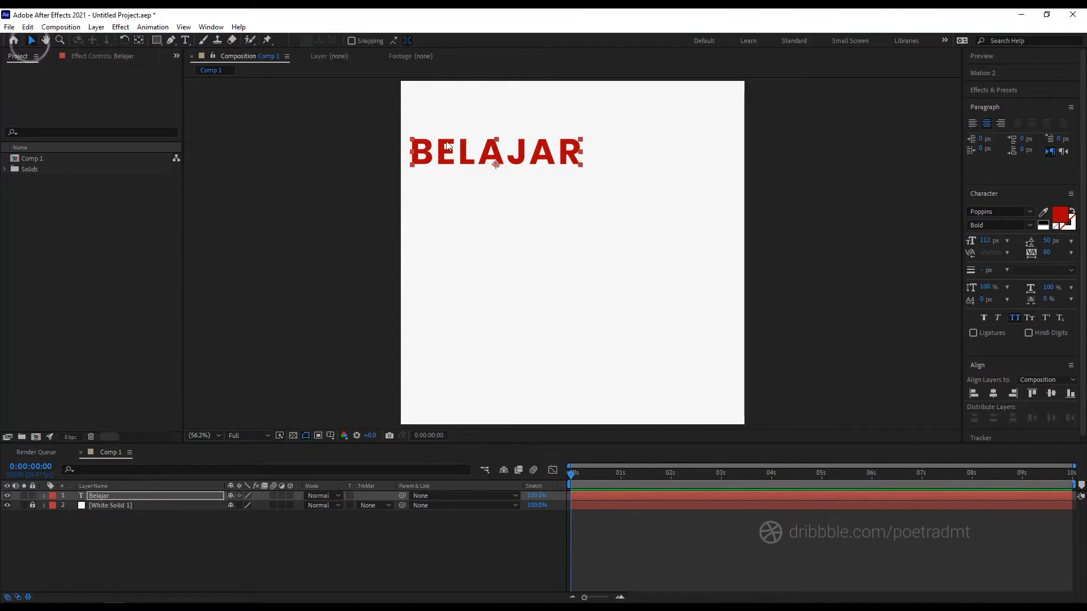
Step: Move the BELAJAR text toward the upper centre of the canvas, set its tracking to 0 and keep its red fill
left_click_drag(488, 153, 567, 165)
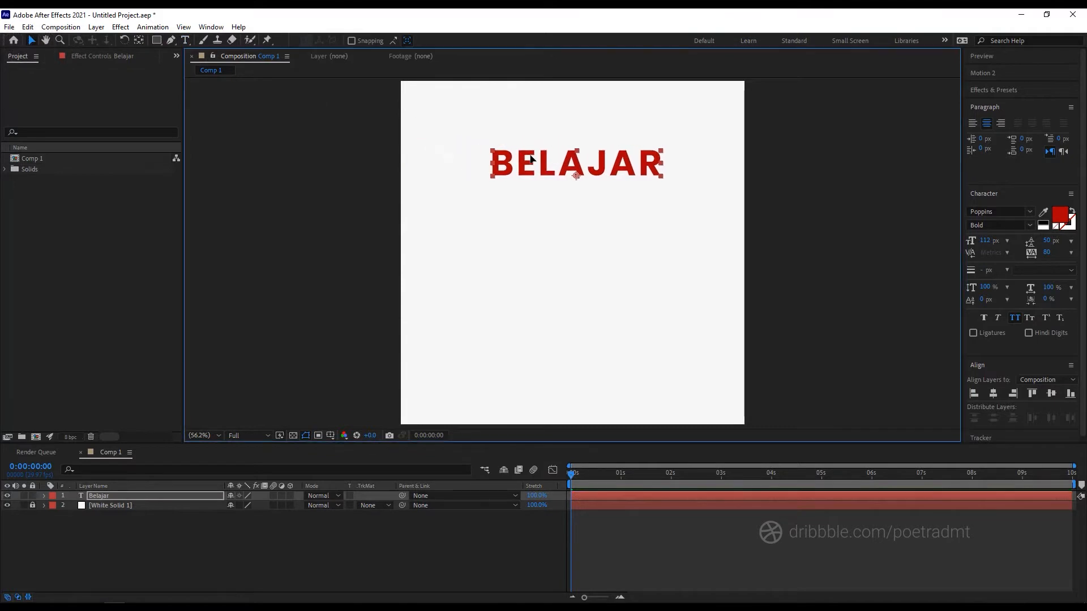
left_click(1070, 253)
left_click(1060, 341)
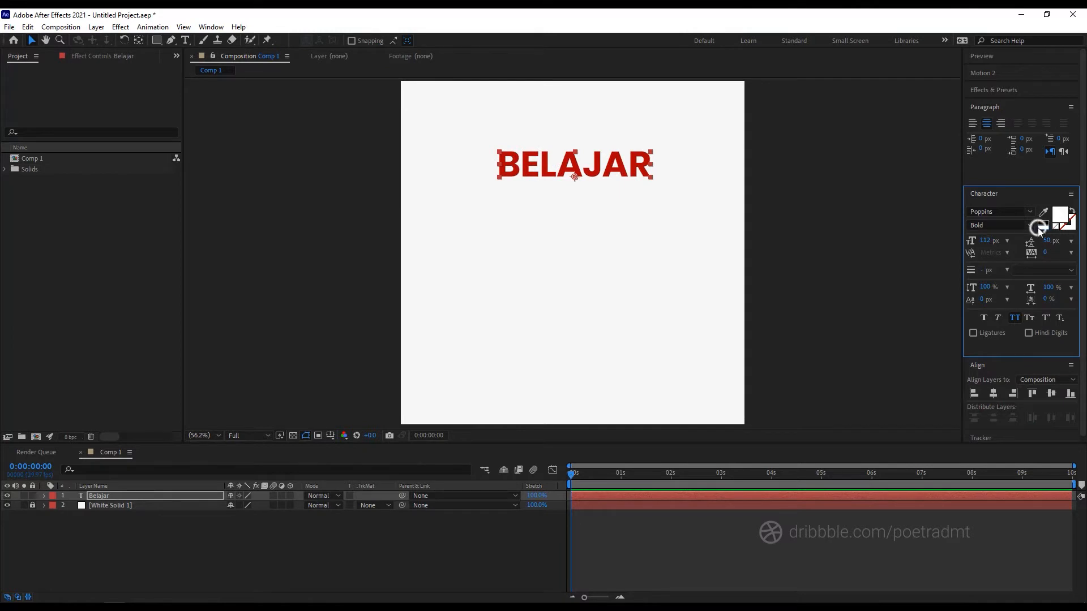
key("ctrl+z")
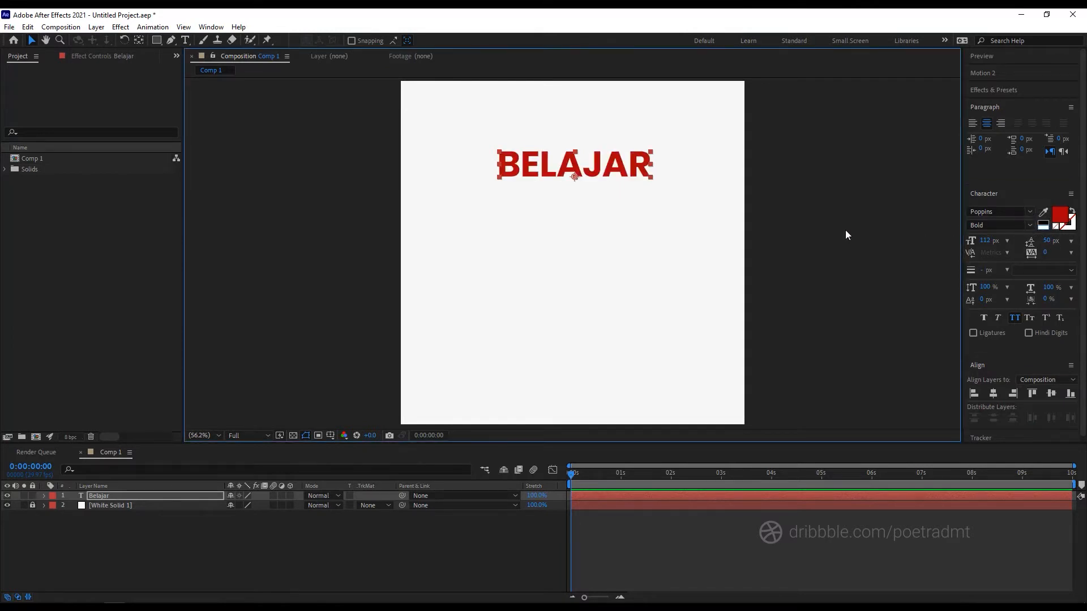
Step: Set the BELAJAR text's font style to Medium and widen its tracking to 135
left_click(1028, 213)
left_click(1028, 211)
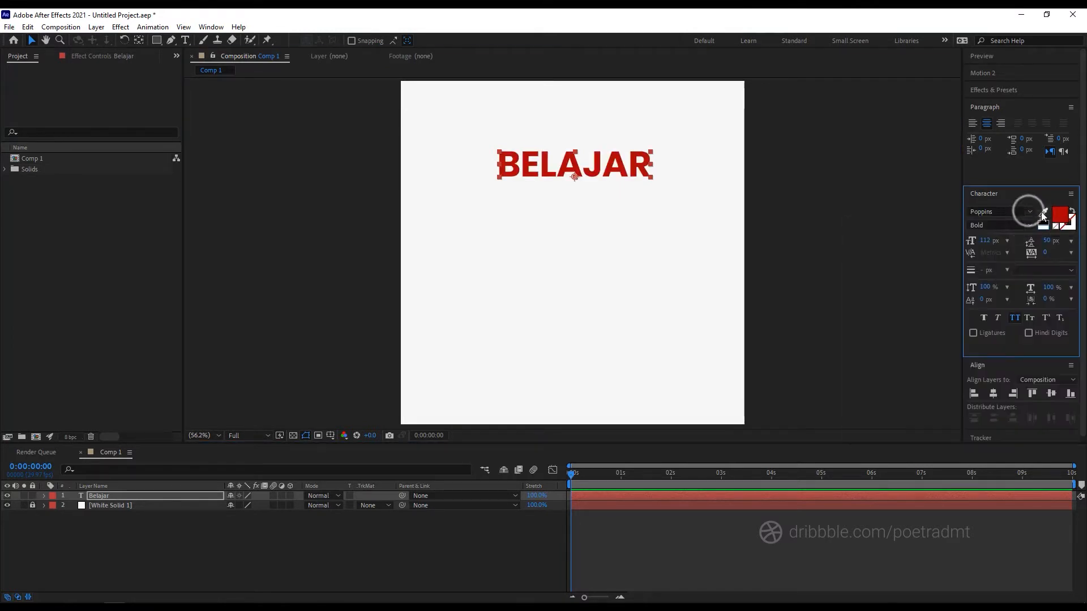
left_click(1029, 225)
left_click(995, 342)
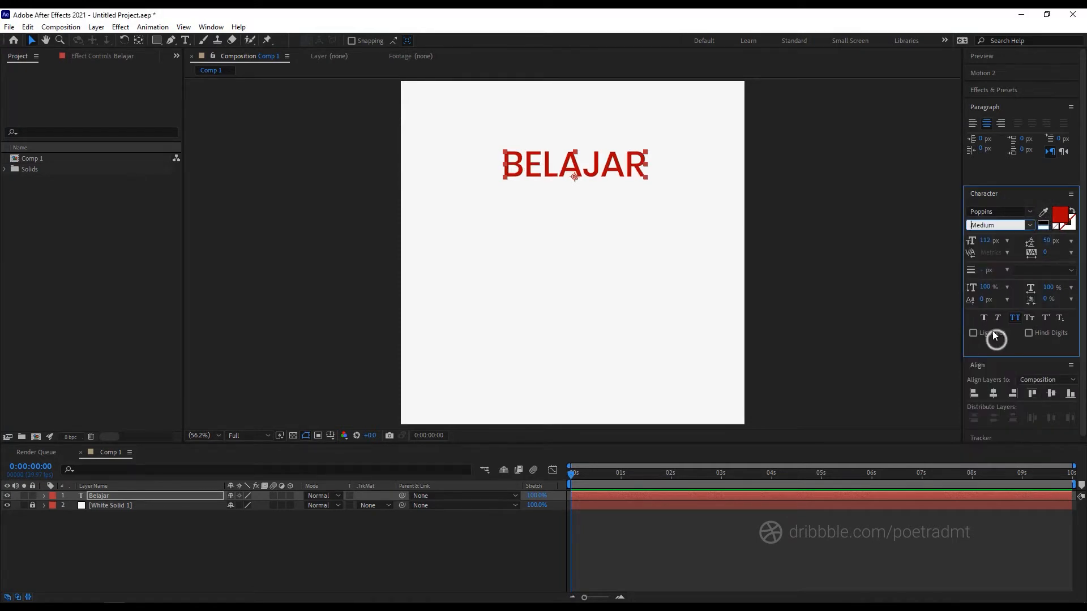
left_click_drag(1046, 253, 1081, 255)
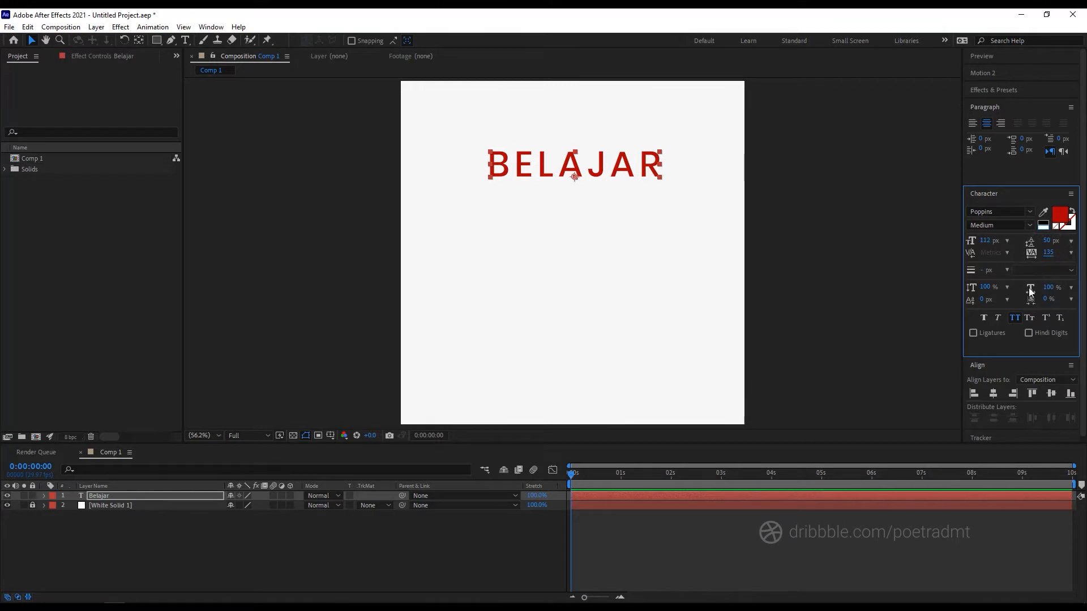
Step: Change the text colour from red to dark grey, hex 515151
left_click(1058, 215)
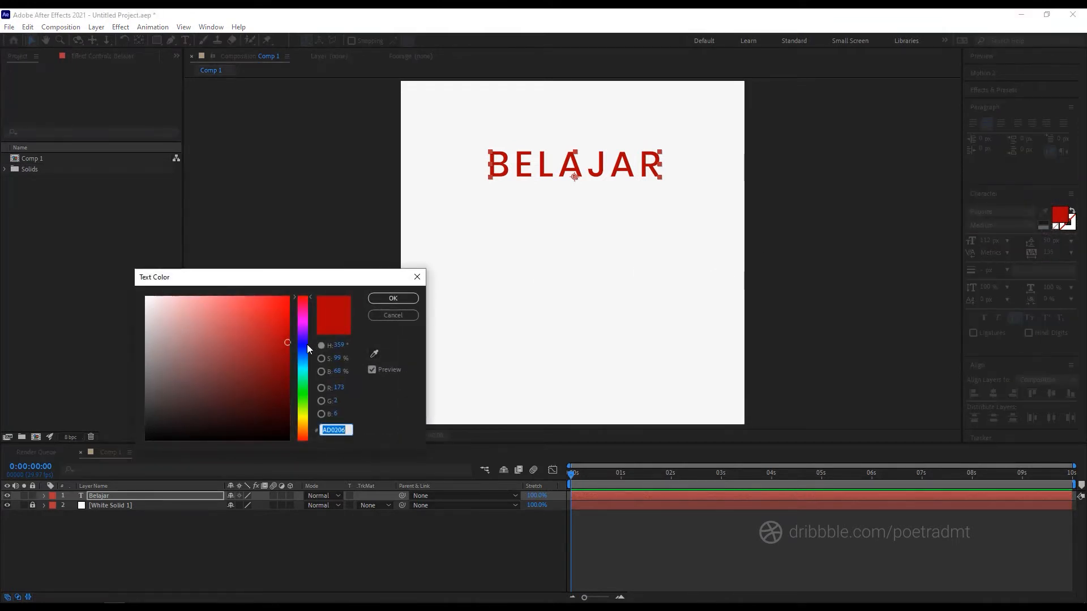
left_click_drag(302, 347, 216, 329)
left_click_drag(296, 386, 301, 417)
left_click_drag(244, 404, 116, 397)
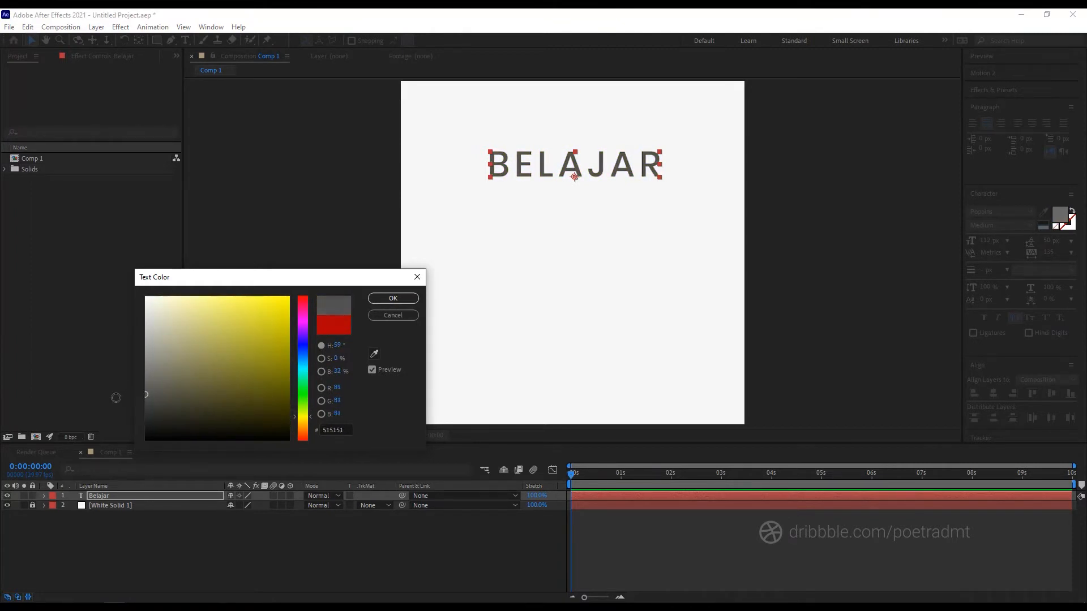
left_click(381, 297)
Step: Move the text slightly lower on the canvas and display the title/action safe guides
left_click_drag(622, 163, 621, 185)
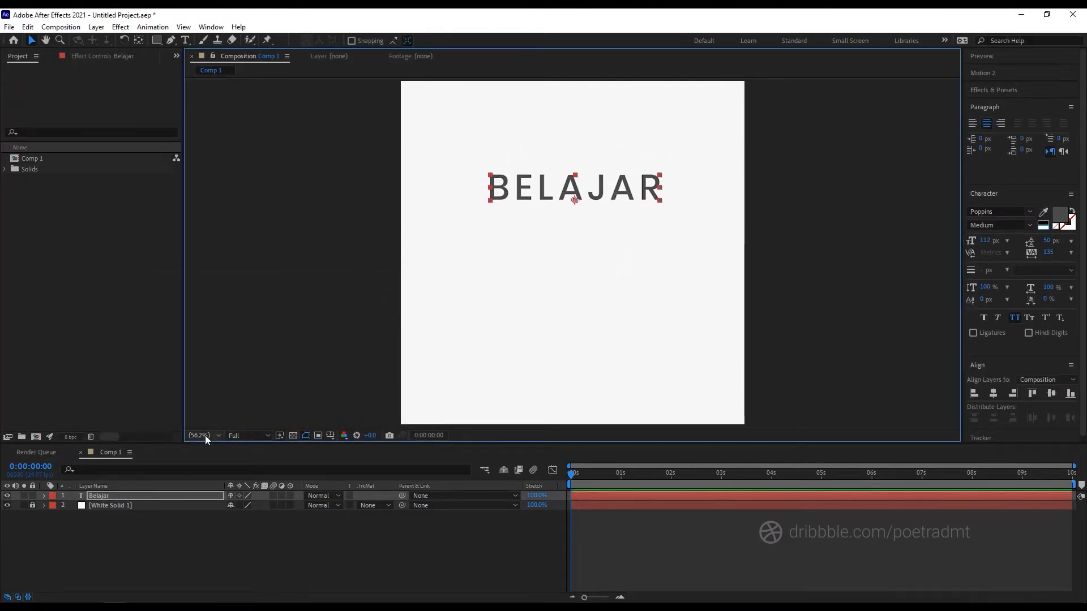
left_click(330, 436)
left_click(332, 450)
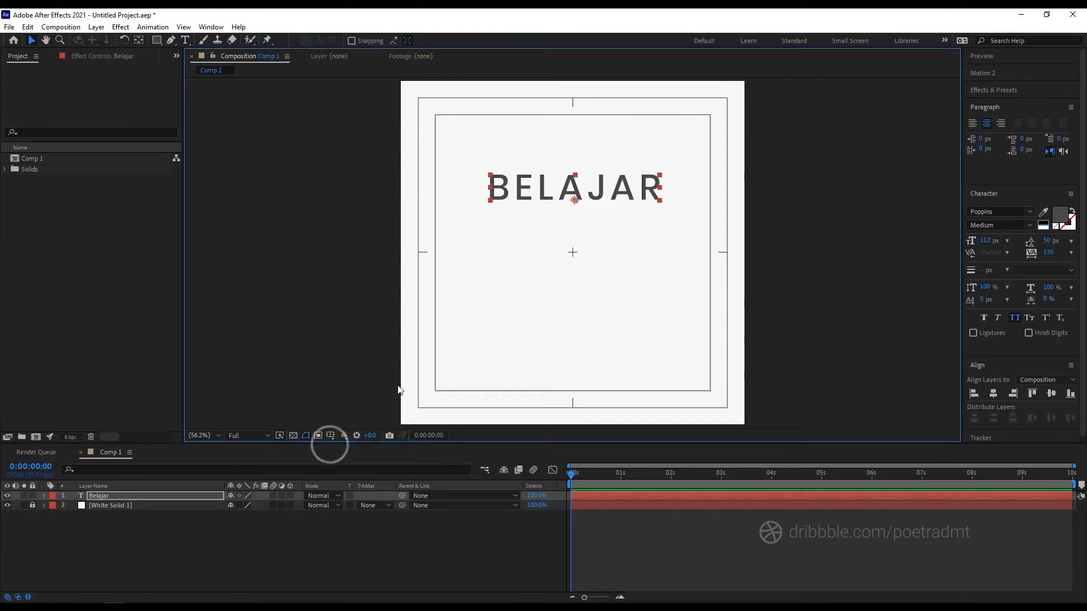
Step: Centre the text horizontally and vertically in the composition, and centre its anchor point within the text
left_click(994, 394)
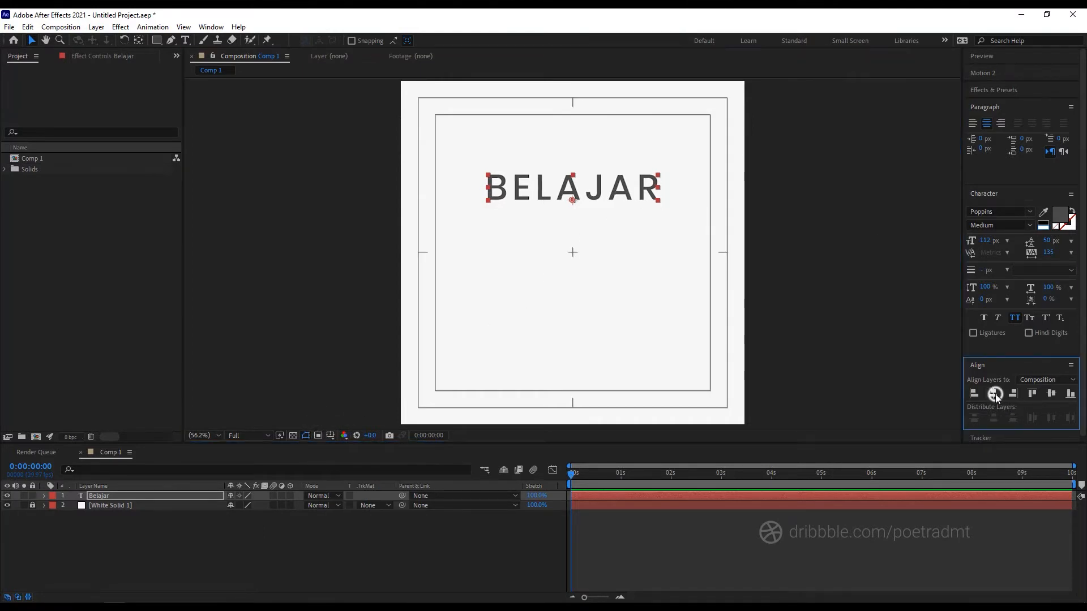
left_click(1050, 394)
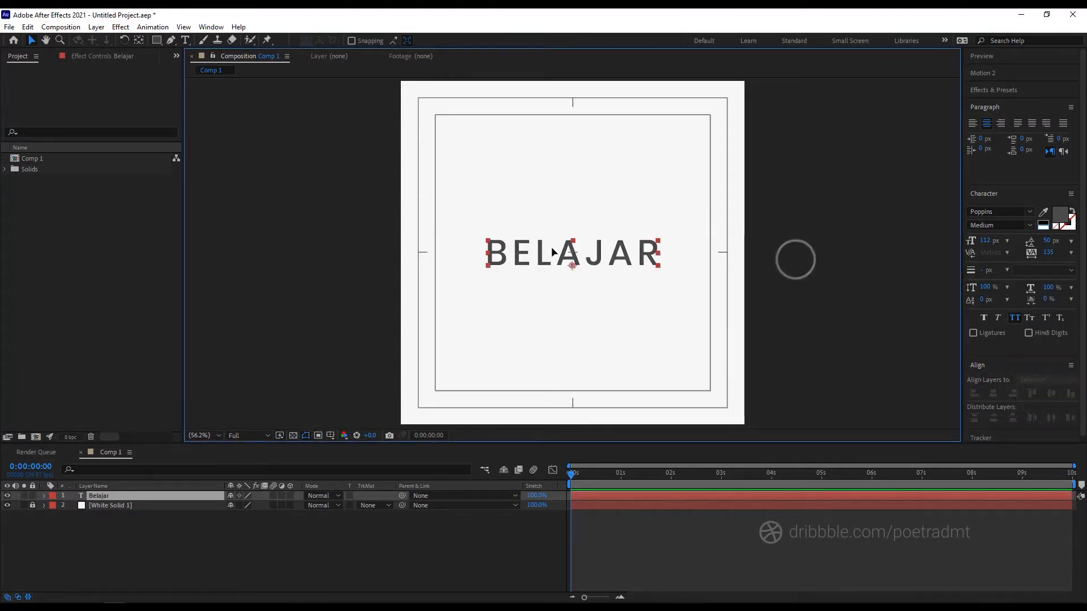
left_click(139, 41)
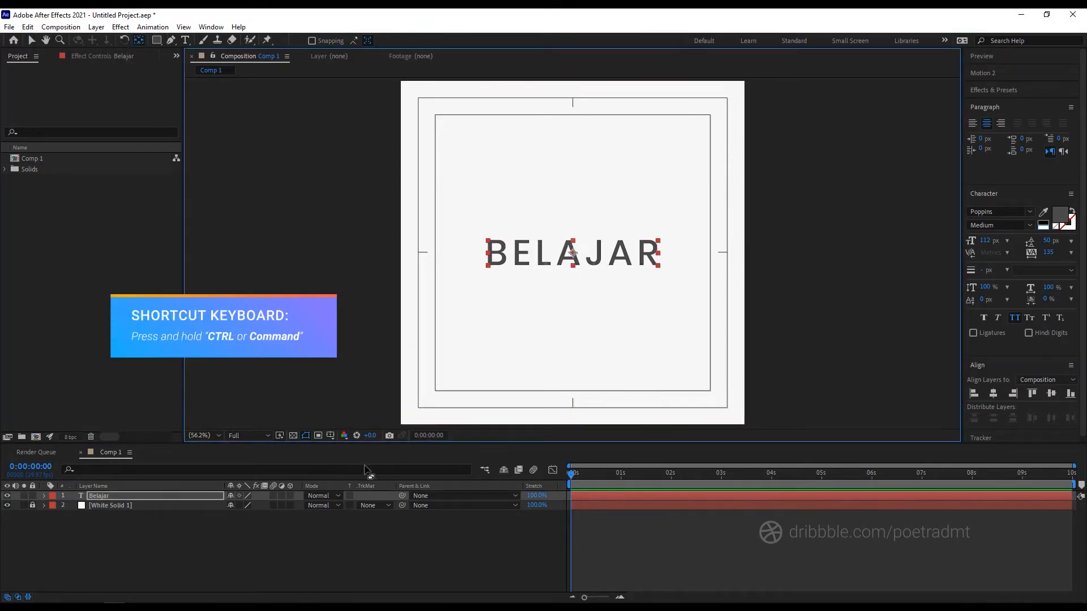
left_click(260, 549)
Step: Add a Position text animator to the Belajar layer and set its Position to 0, 133
left_click(44, 495)
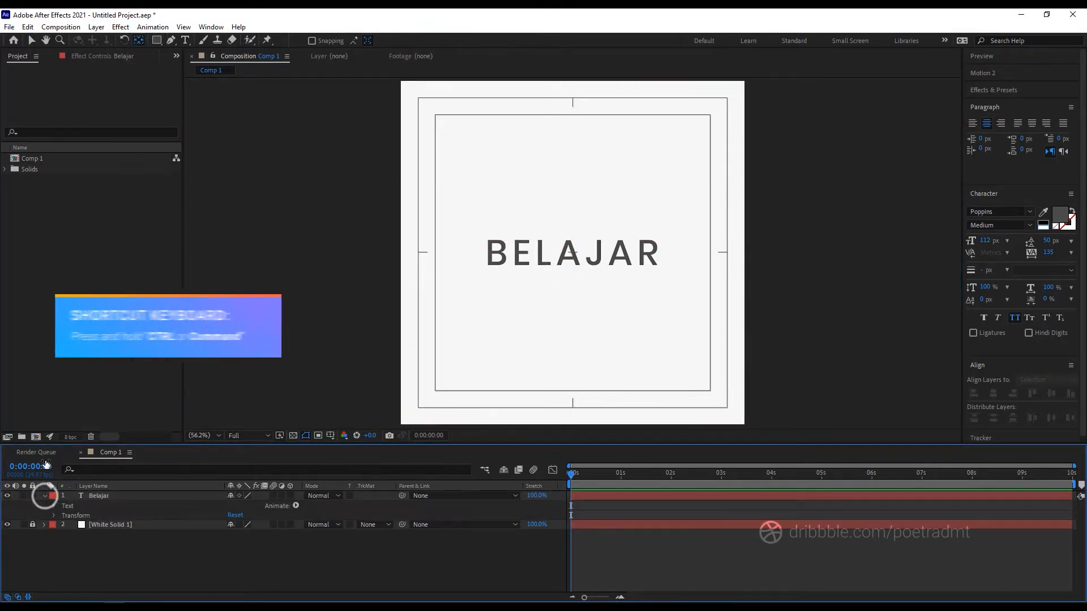
left_click(55, 506)
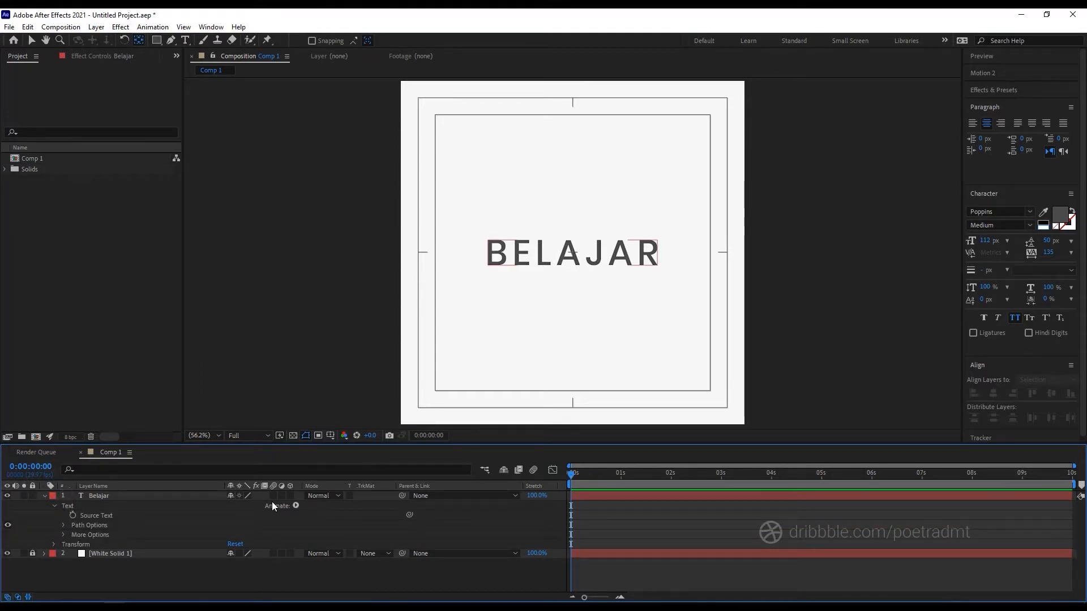
left_click(295, 505)
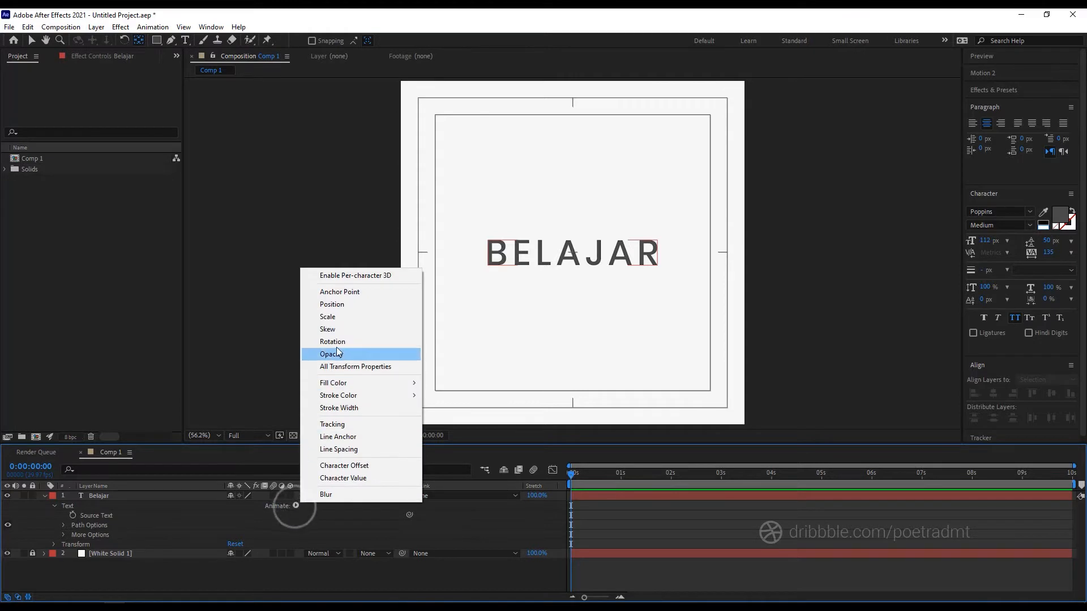
left_click(332, 304)
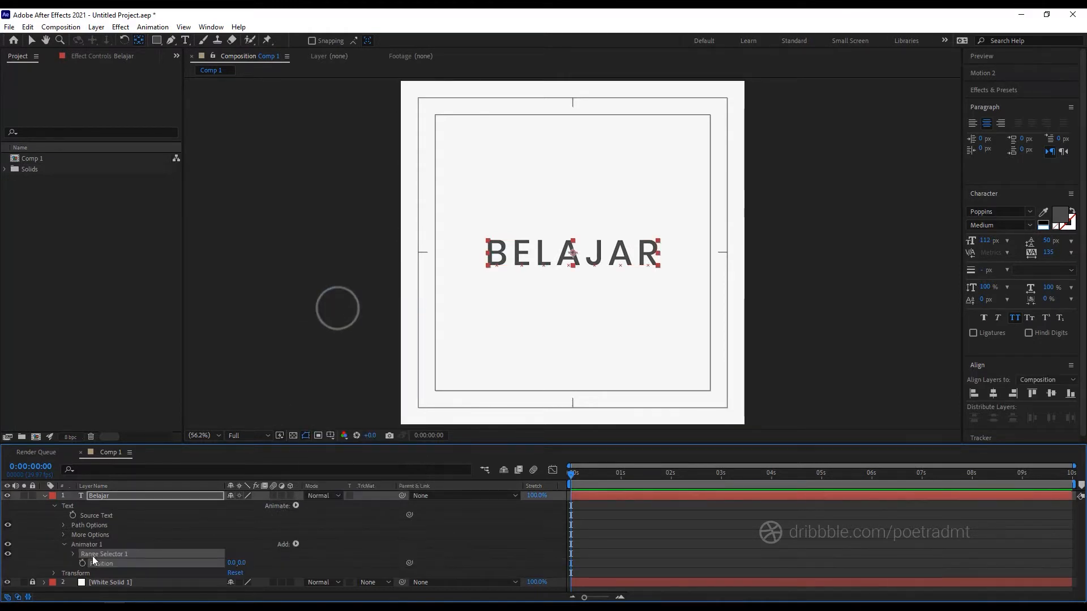
left_click(73, 554)
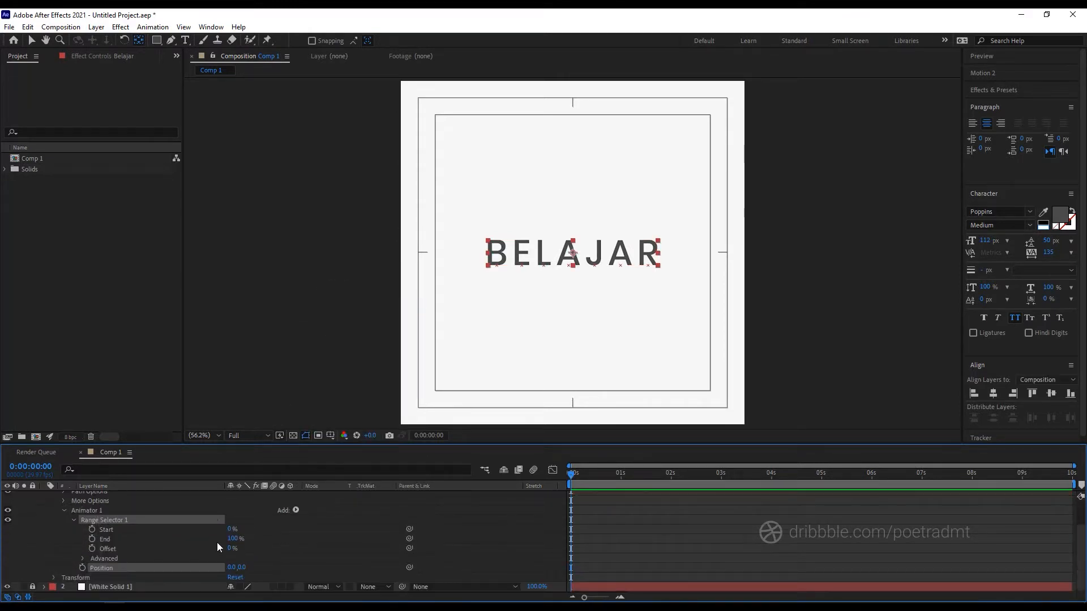
left_click_drag(243, 568, 306, 567)
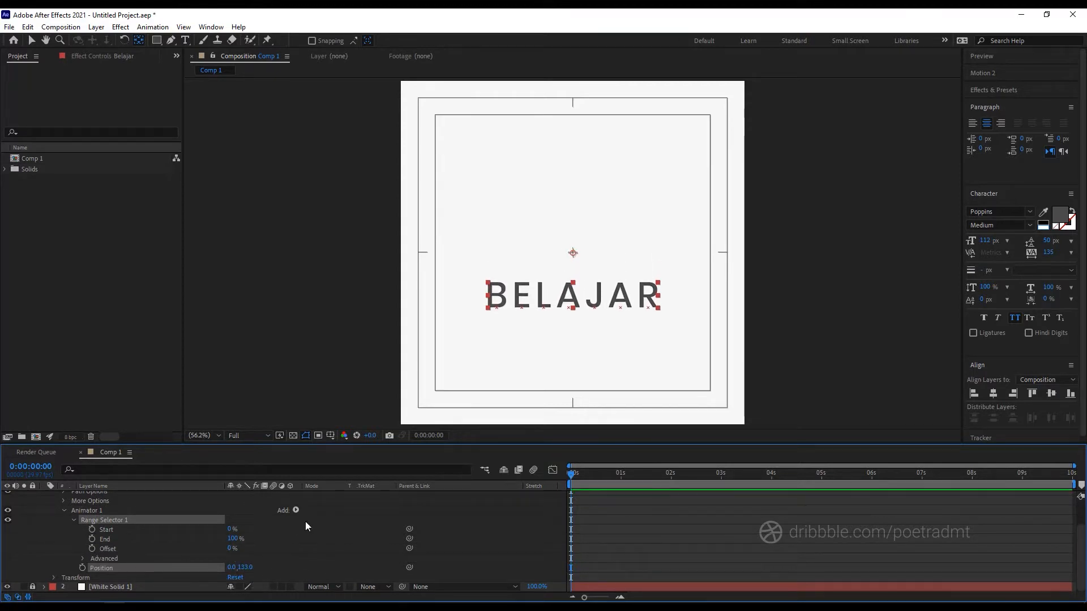
Step: Keyframe the Range Selector's Start at 0% at 0 seconds and 100% at 1 second
left_click(91, 529)
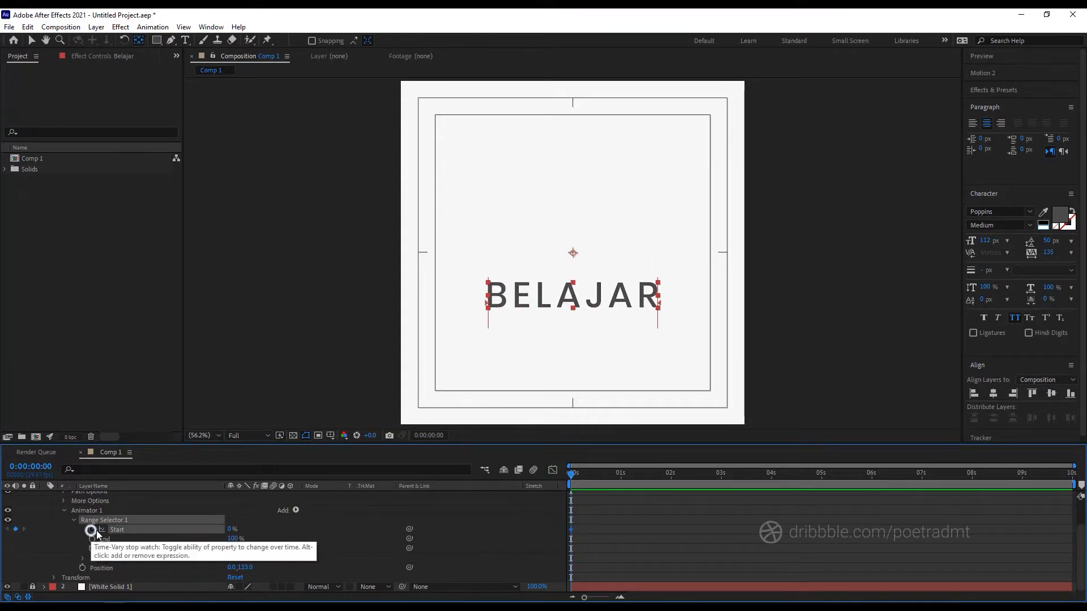
left_click_drag(610, 489, 621, 488)
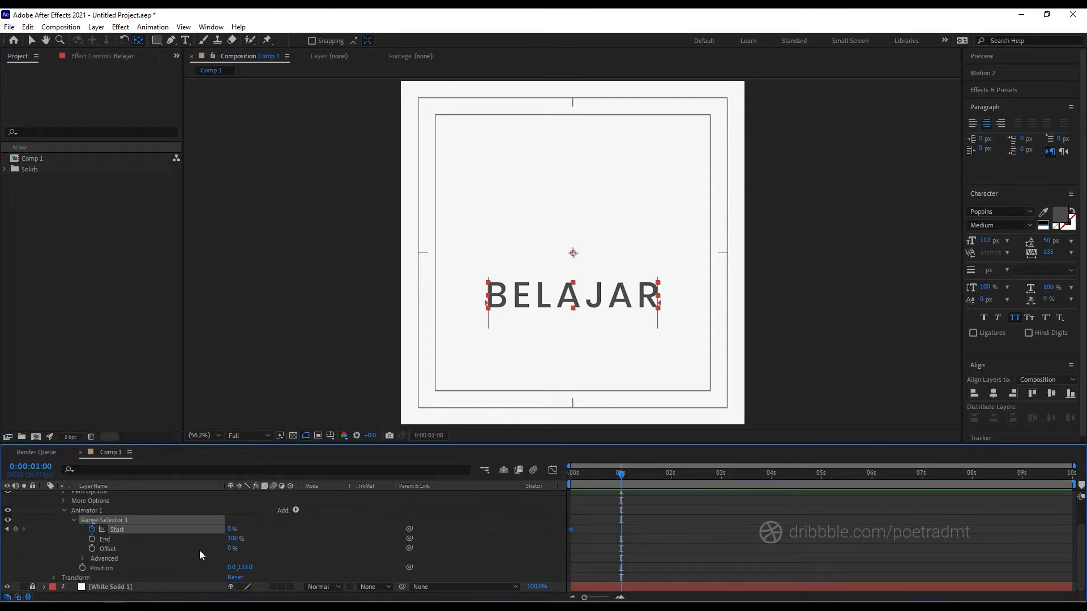
left_click_drag(229, 530, 307, 525)
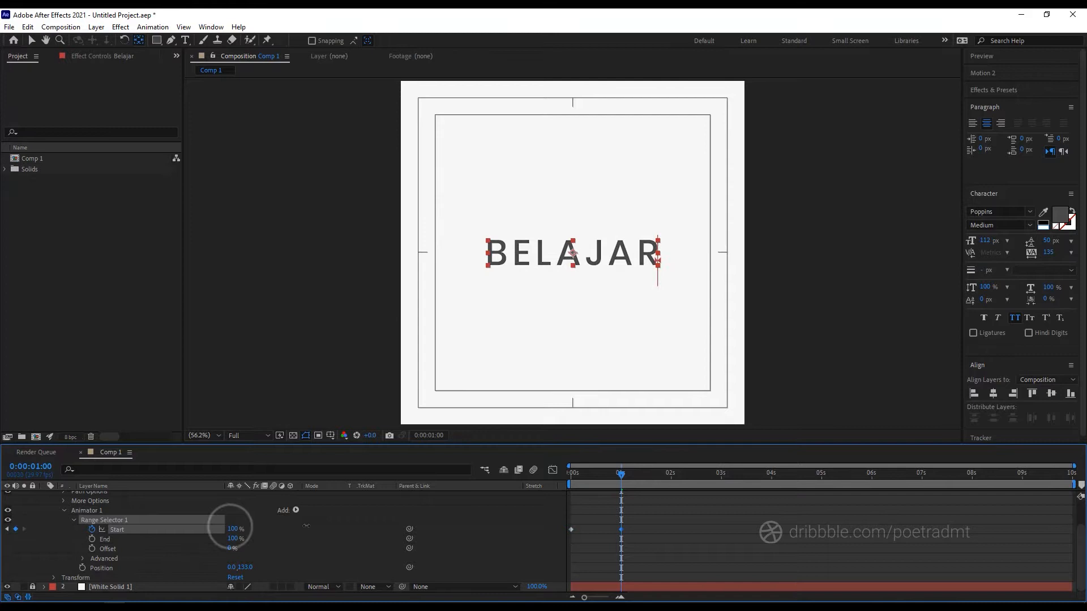
left_click(334, 545)
Step: Change the Belajar text layer's font style to Bold
left_click(1024, 226)
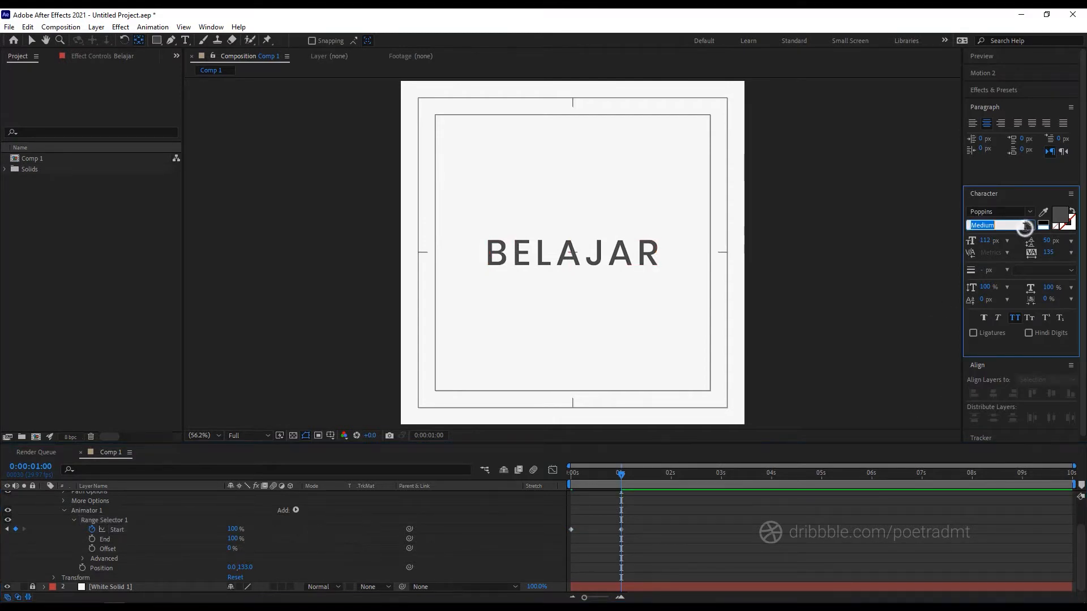
left_click(988, 387)
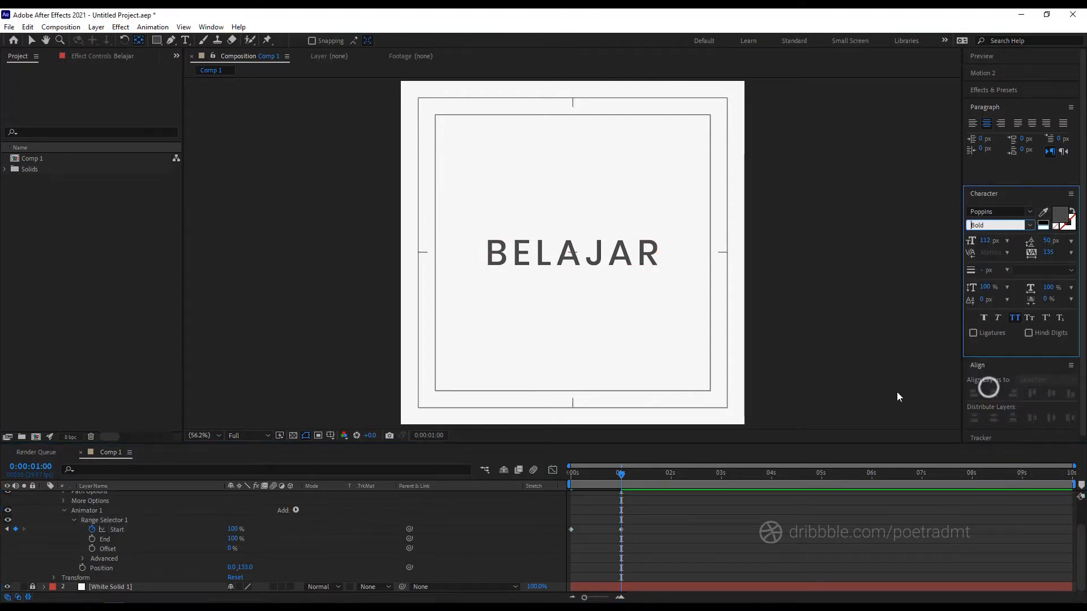
scroll(120, 499, "up", 3)
left_click(120, 495)
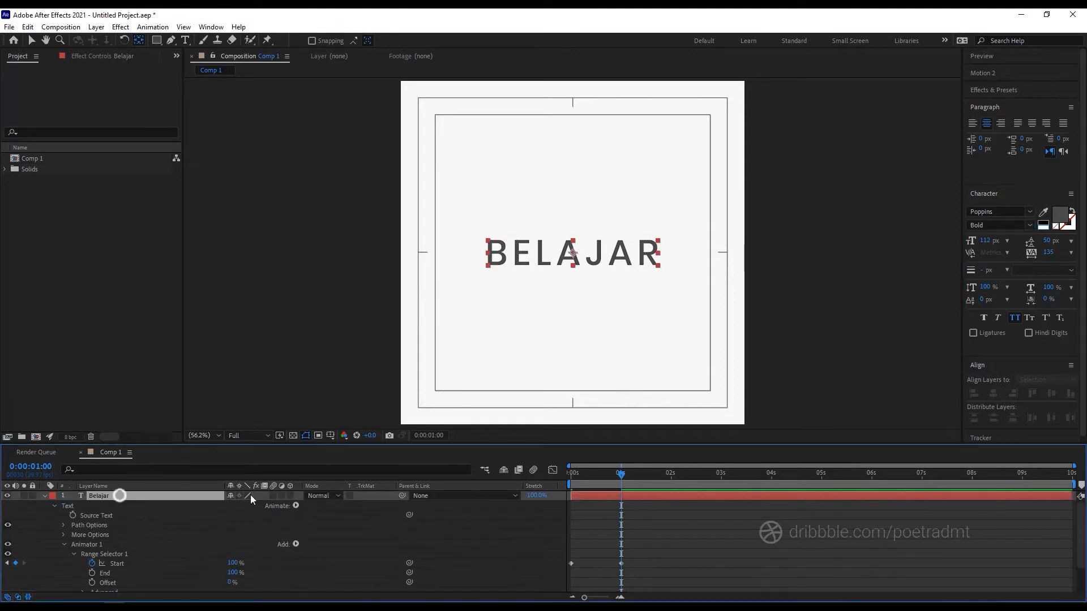
left_click(1030, 224)
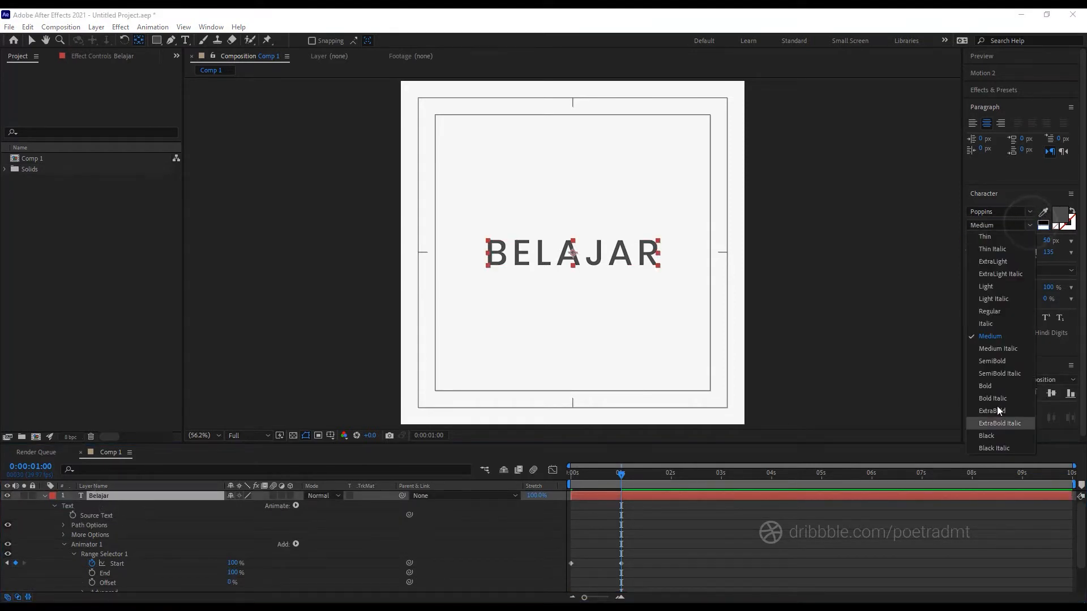
left_click(997, 388)
left_click(776, 354)
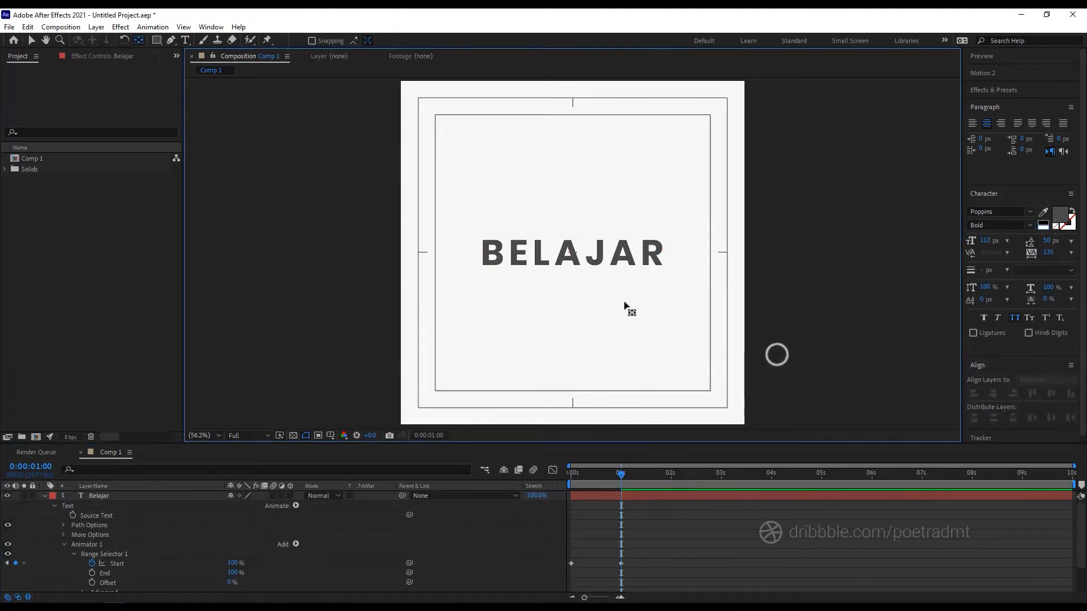
Step: Select the BELAJAR text with the Selection tool and preview its position animation from the start
left_click(589, 267)
left_click(32, 39)
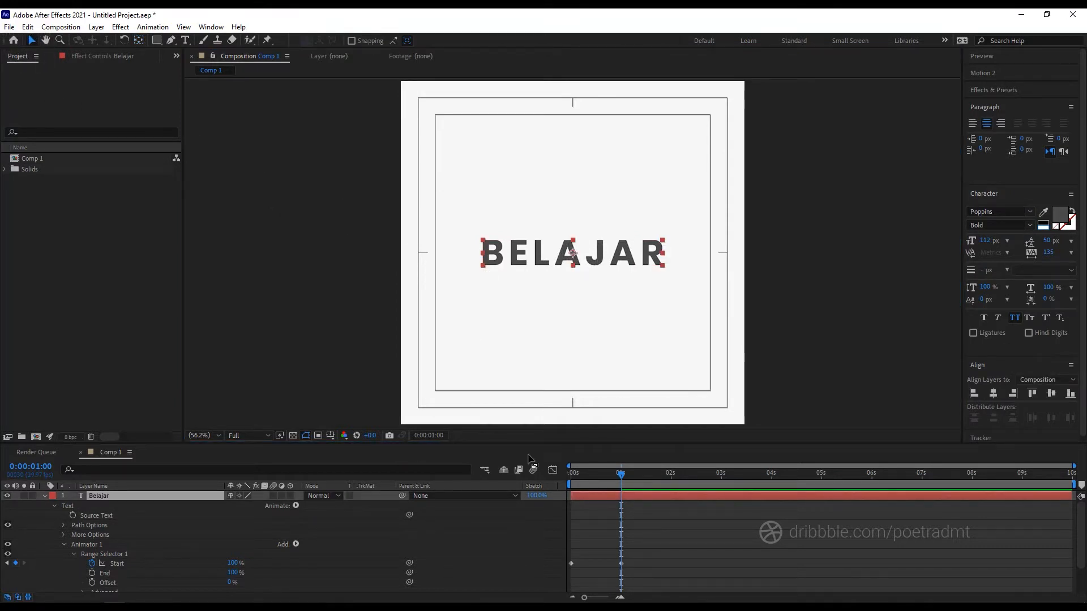
left_click(577, 481)
left_click_drag(577, 483, 571, 483)
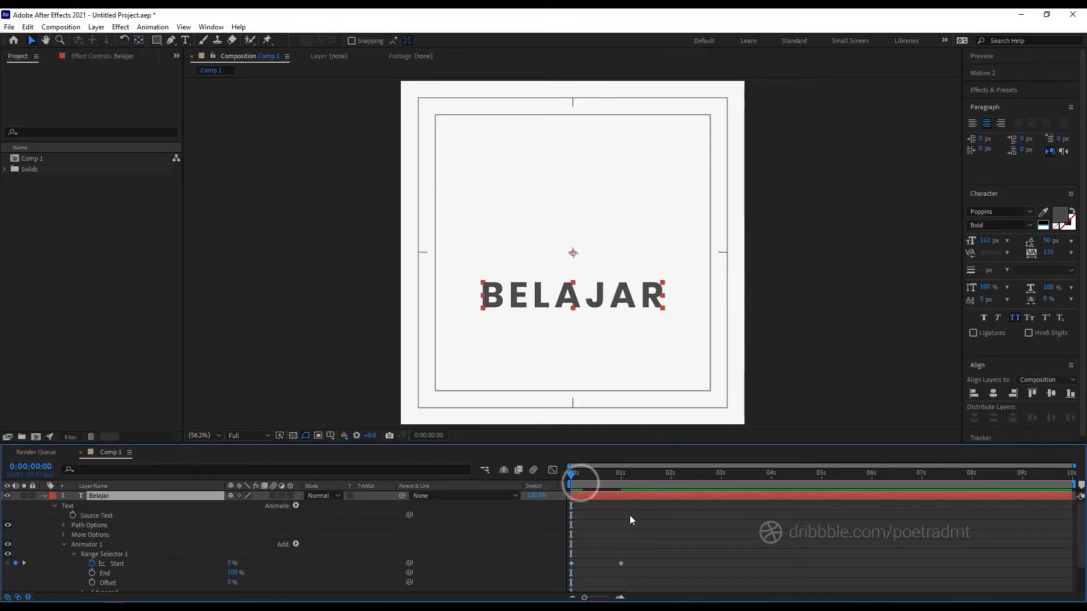
key("space")
key("space")
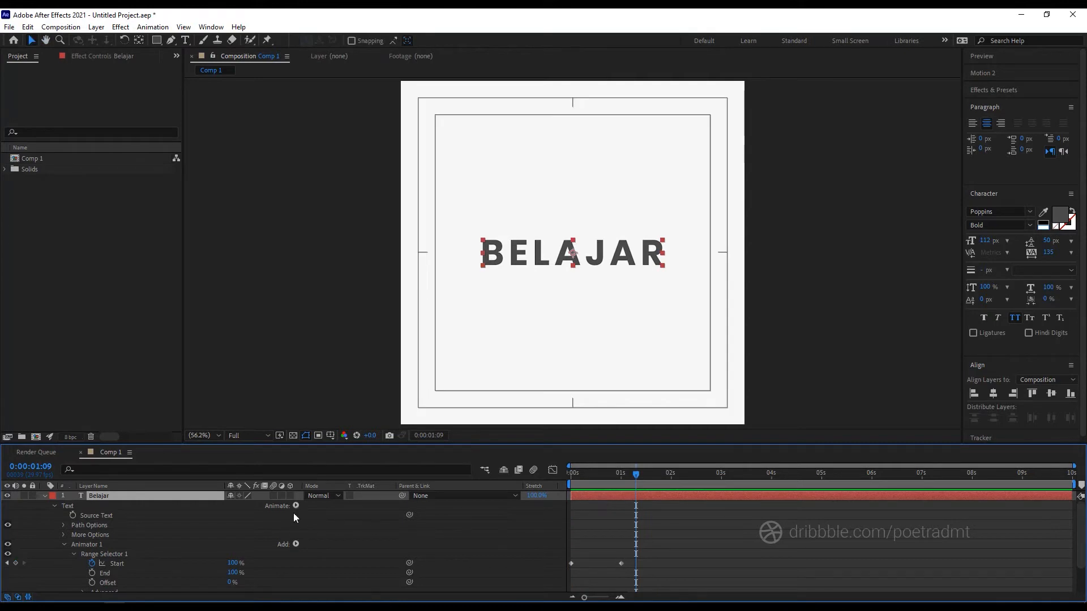
Step: Set the Range Selector's advanced Ease High to 78% and Ease Low to 73%
scroll(339, 543, "down", 2)
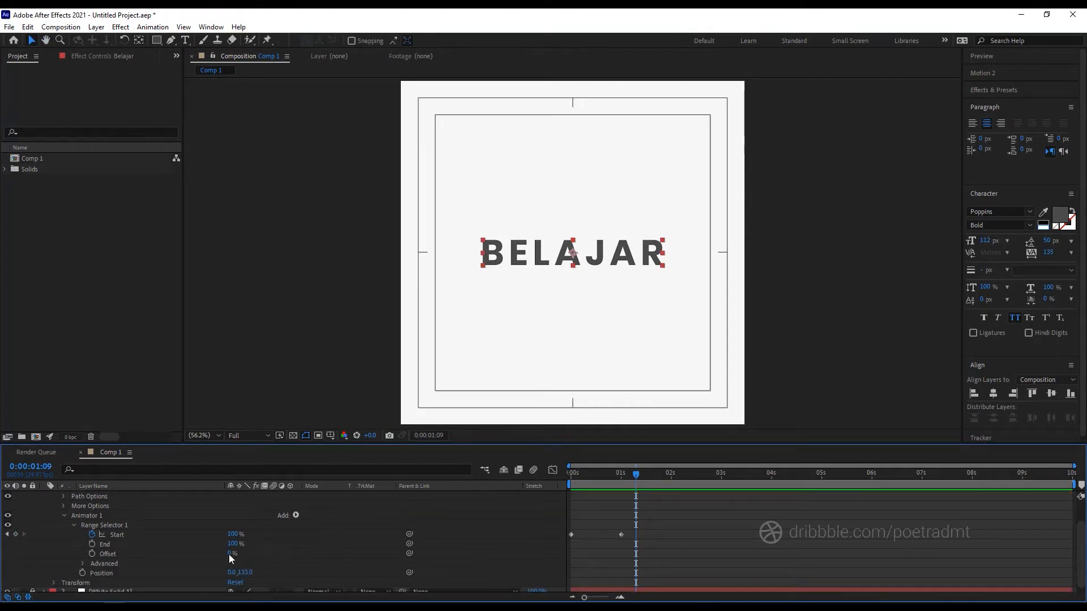
left_click(83, 563)
scroll(169, 566, "down", 5)
left_click_drag(231, 540, 260, 549)
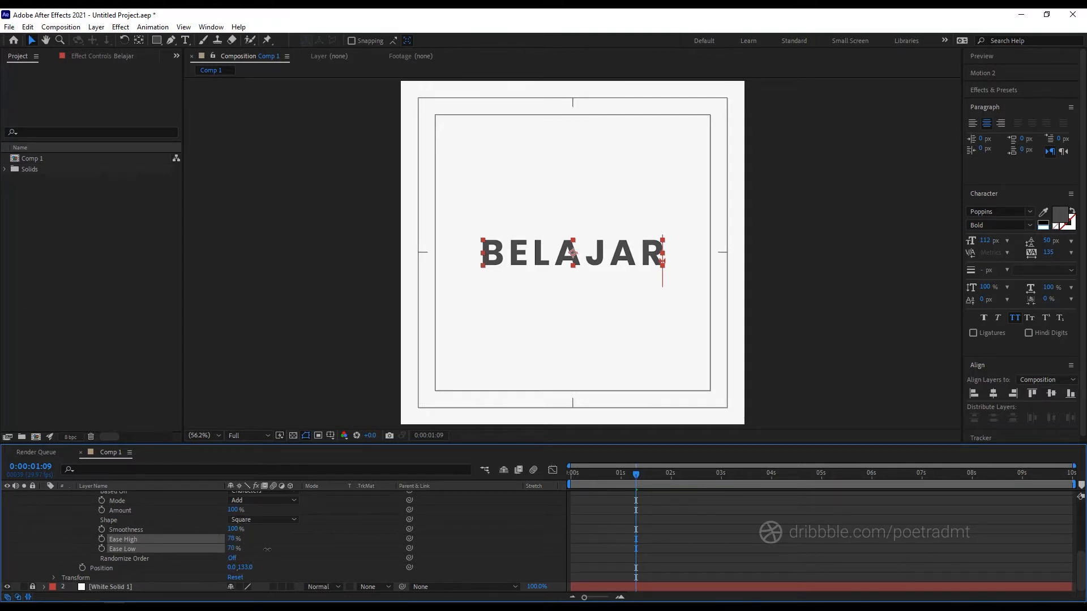
Step: Play back the eased text animation from 0 seconds to check the motion
key("space")
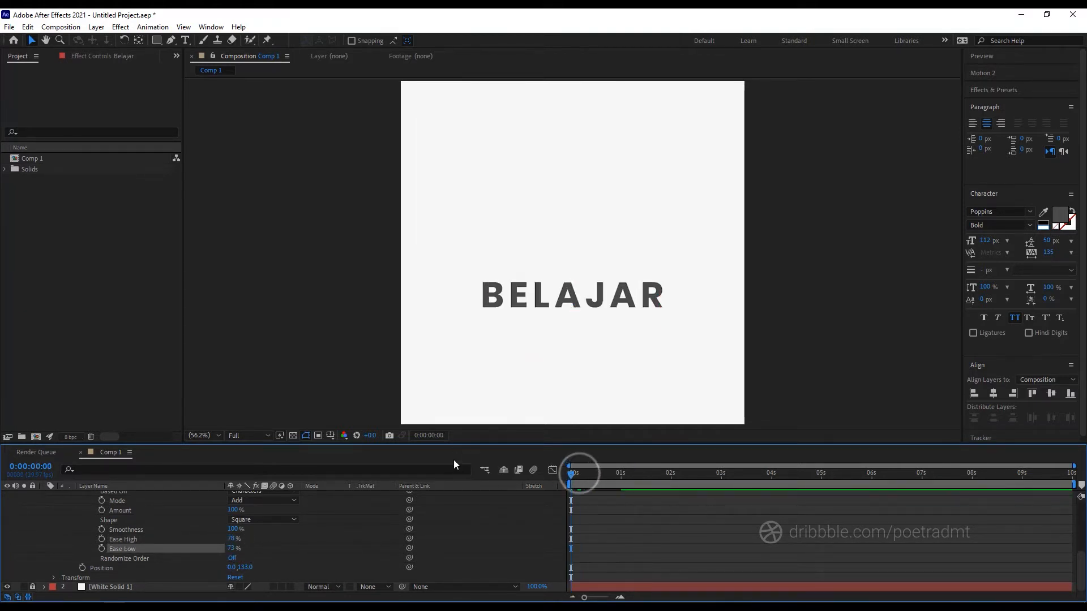
key("space")
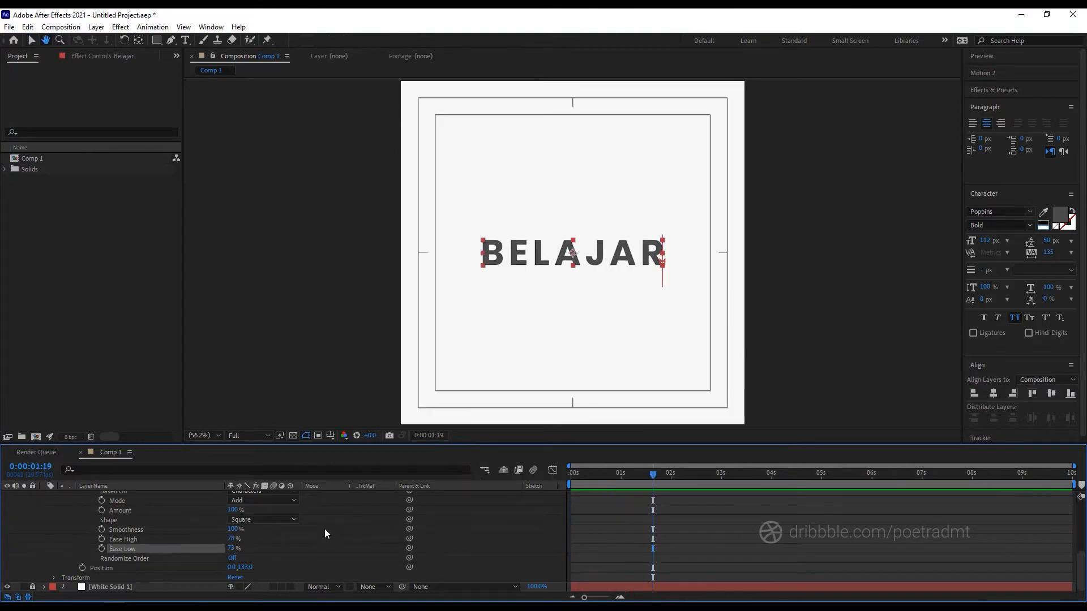
scroll(308, 535, "up", 4)
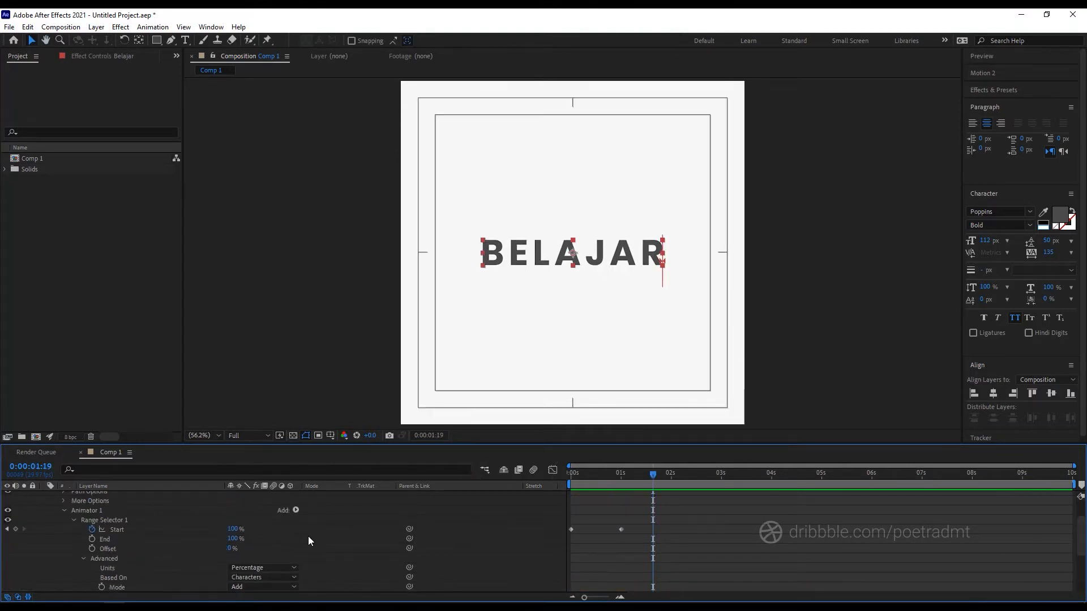
Step: Add an Opacity property to the Belajar layer's Animator 1 and set it to 0%
left_click(295, 510)
mouse_move(306, 514)
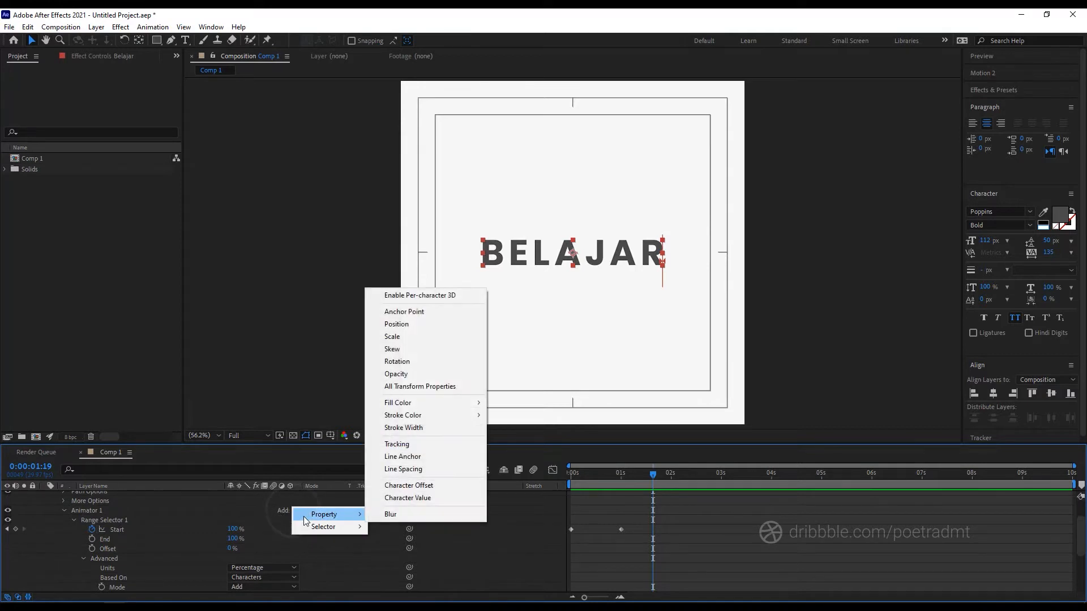
left_click(396, 374)
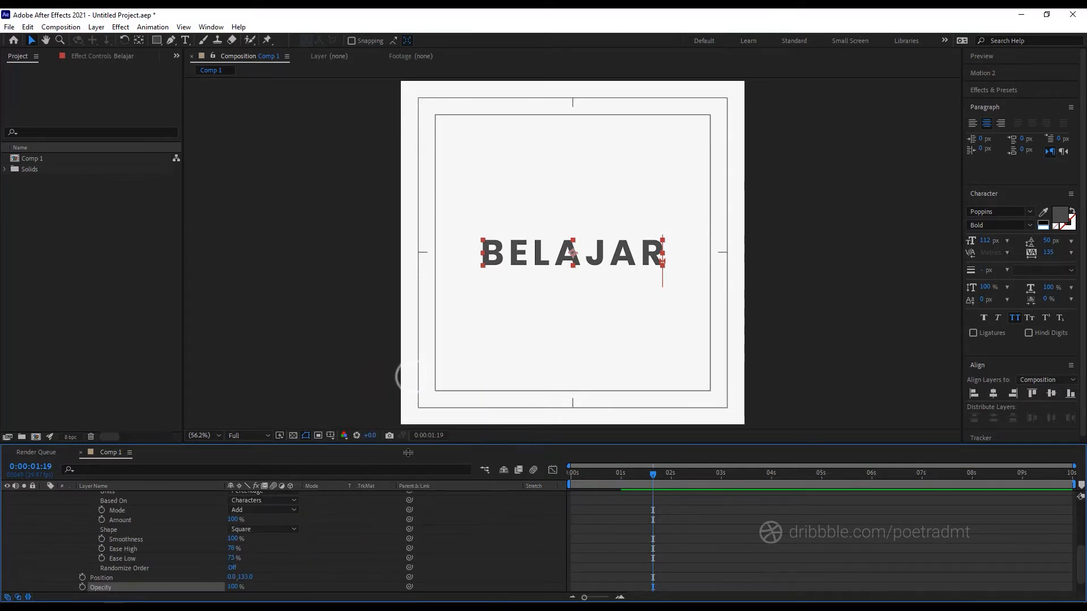
left_click(234, 588)
type("0")
key("Return")
Step: Preview the Belajar fade-in from 0 seconds and scrub to about 1:14
key("Home")
key("space")
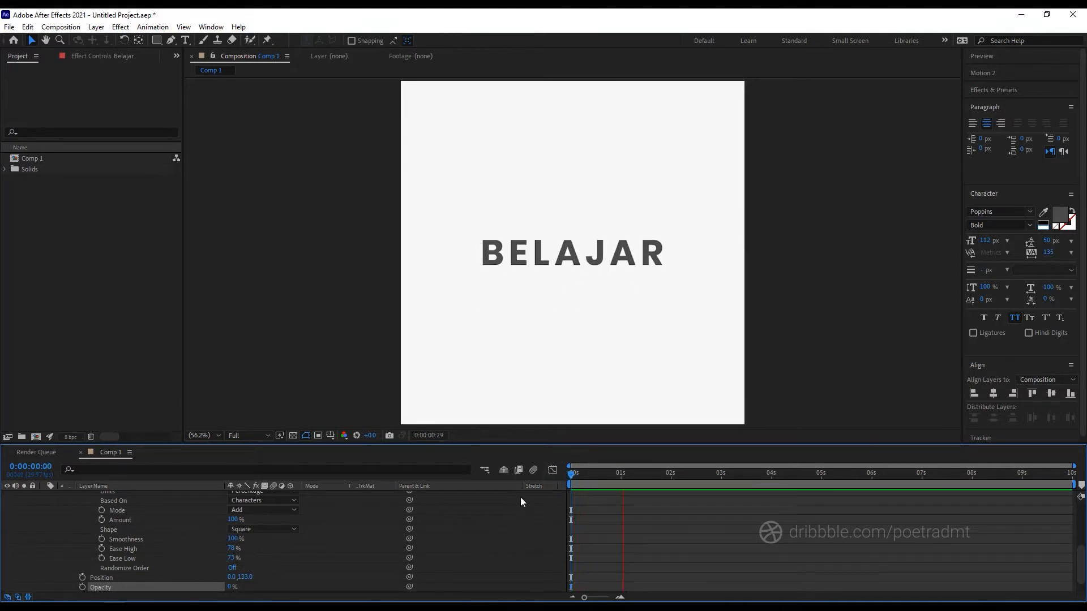
key("space")
left_click_drag(578, 476, 644, 477)
left_click(642, 509)
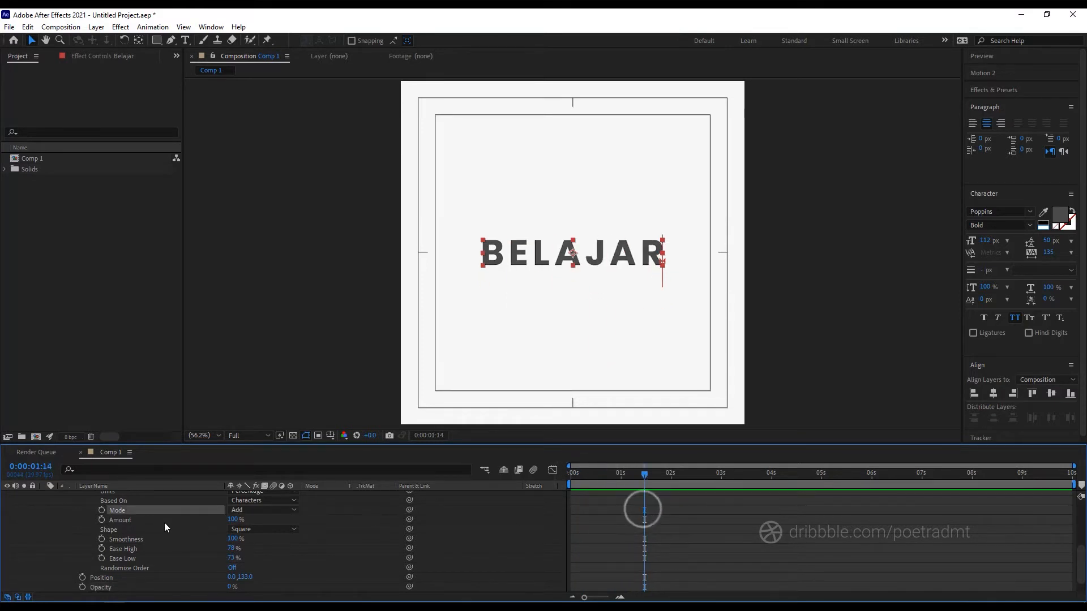
Step: Collapse the Belajar layer's properties and move the BELAJAR text up into the upper part of the frame
scroll(162, 523, "up", 3)
left_click(73, 530)
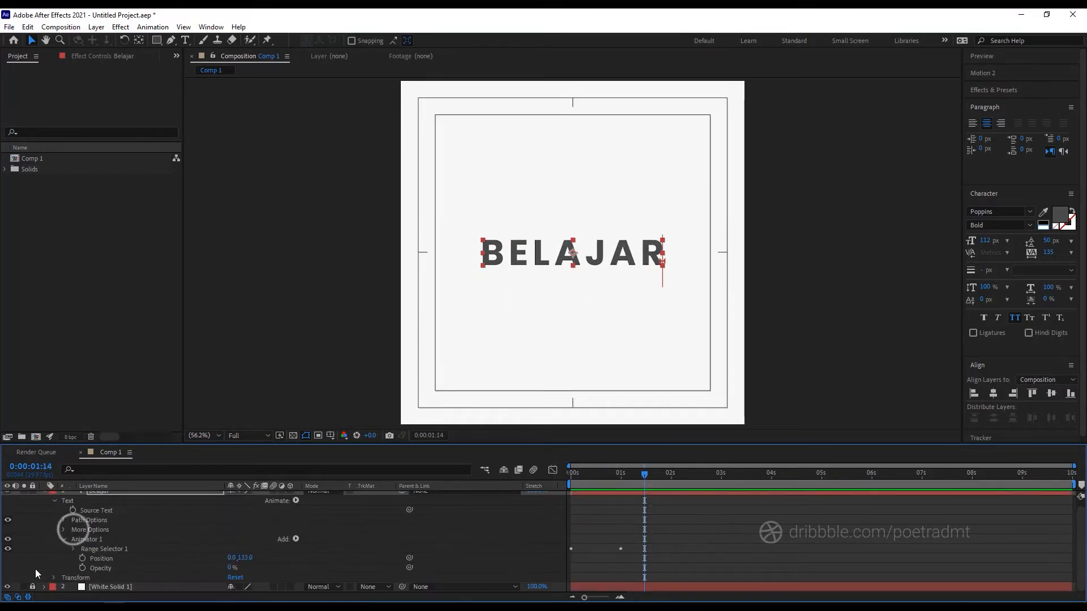
left_click(65, 539)
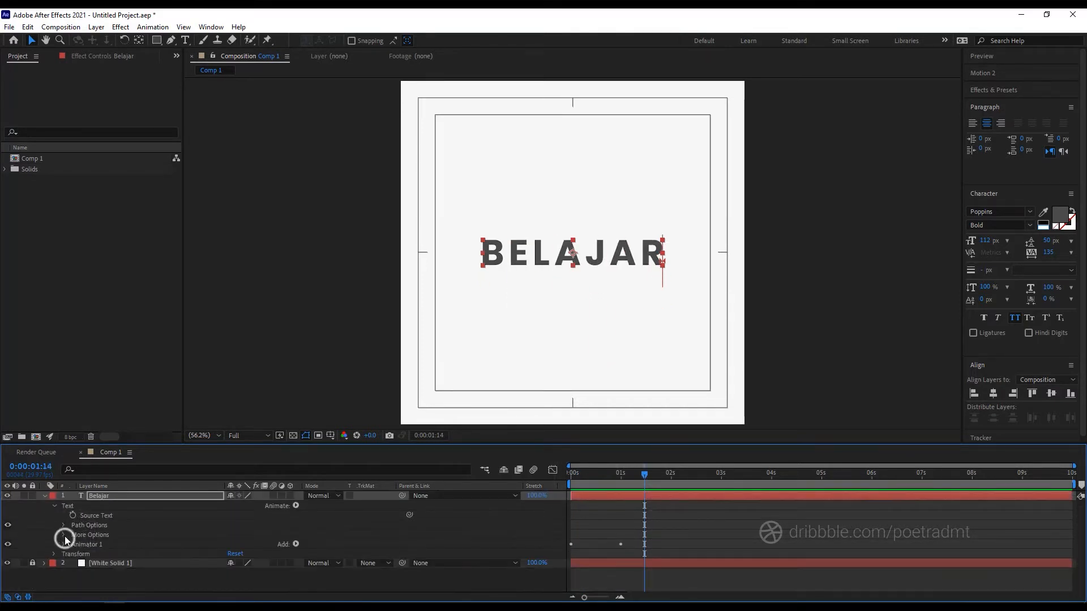
left_click(46, 495)
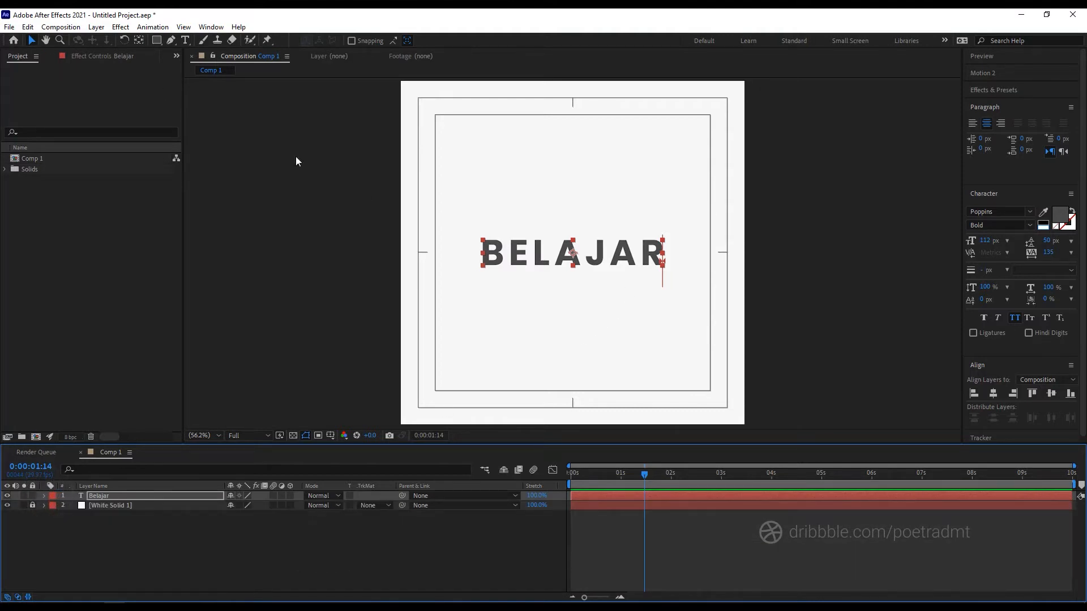
left_click(603, 539)
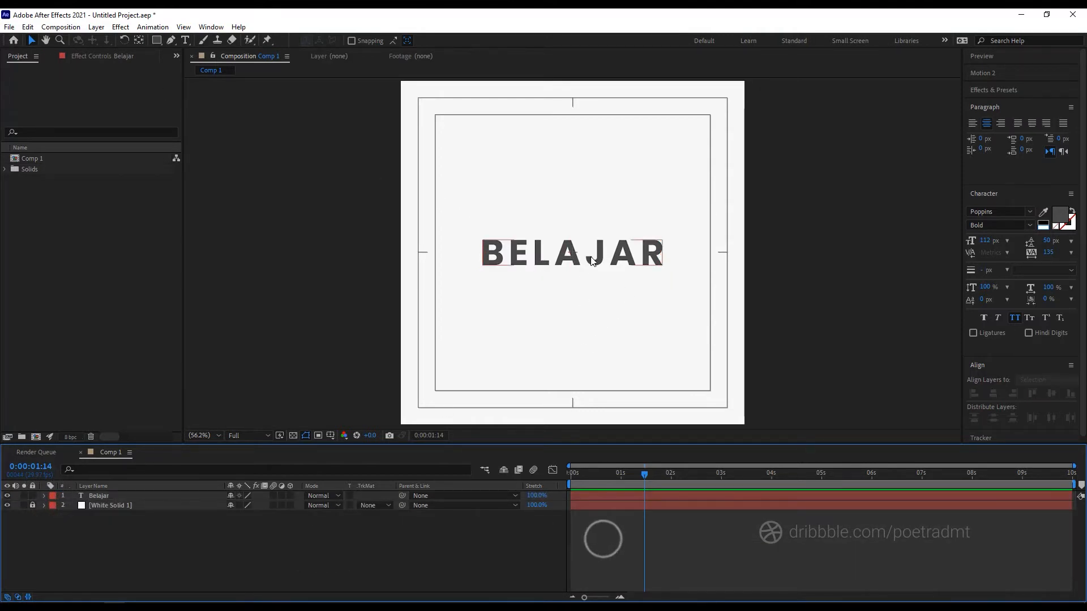
left_click_drag(605, 239, 605, 143)
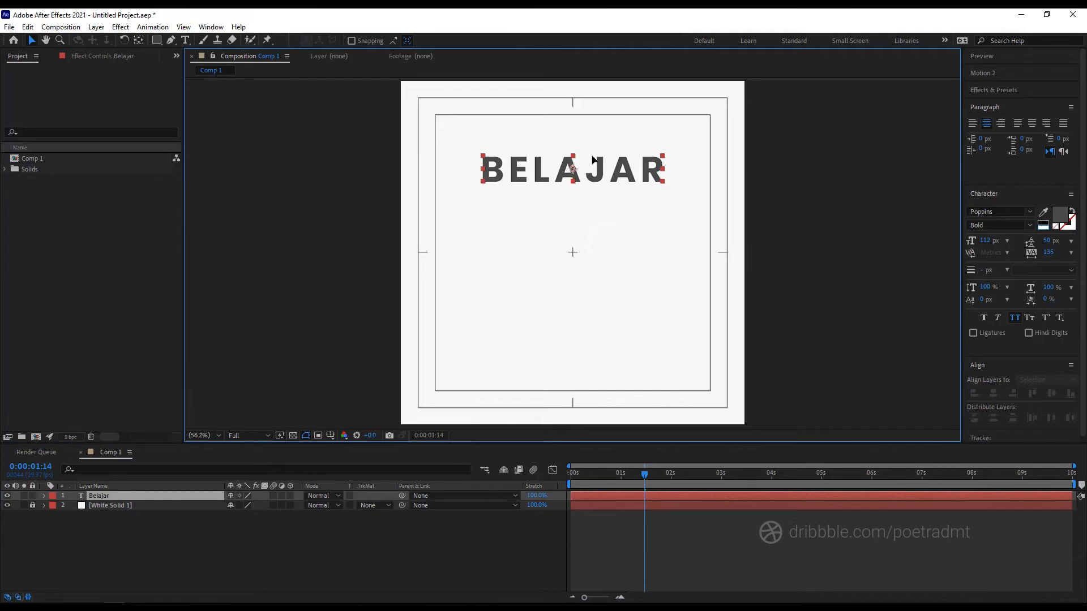
Step: Create a separate text layer reading "belajar lagi" below the BELAJAR text
left_click(325, 136)
left_click(185, 40)
left_click(480, 265)
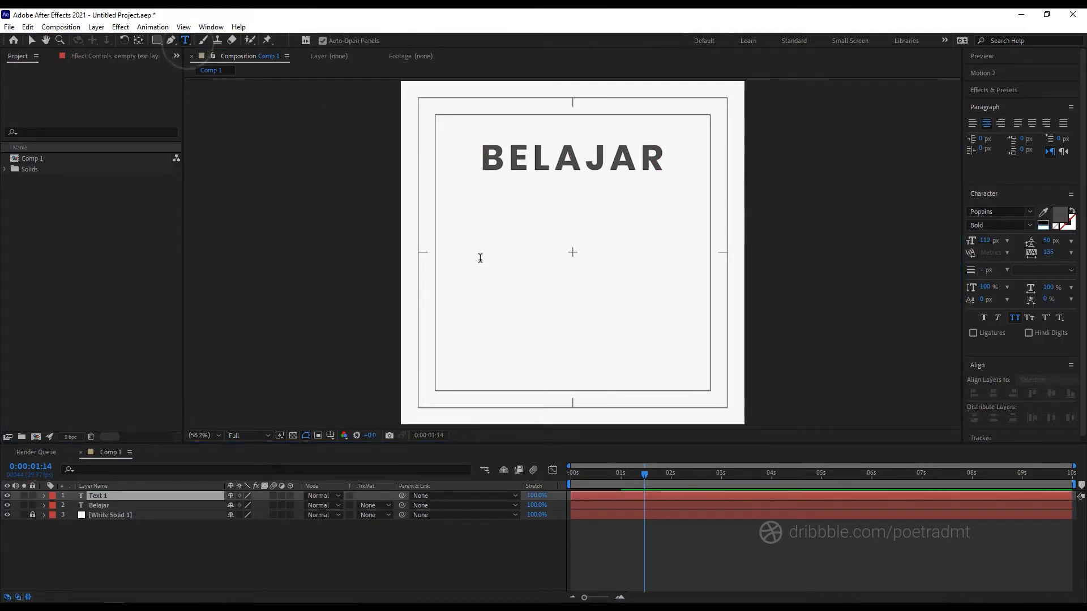
type("be")
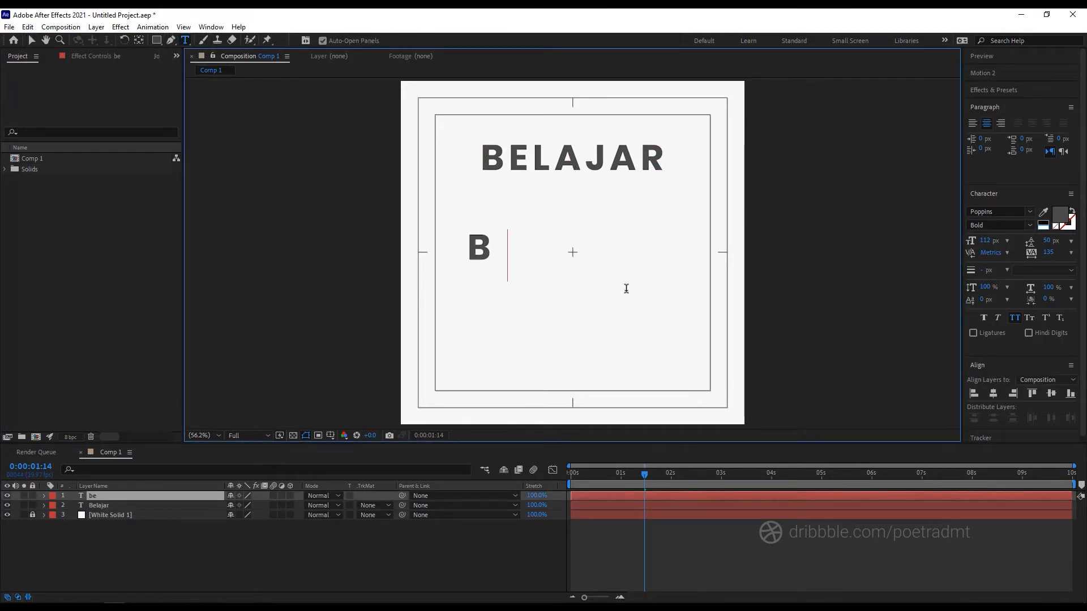
type("lajar lag")
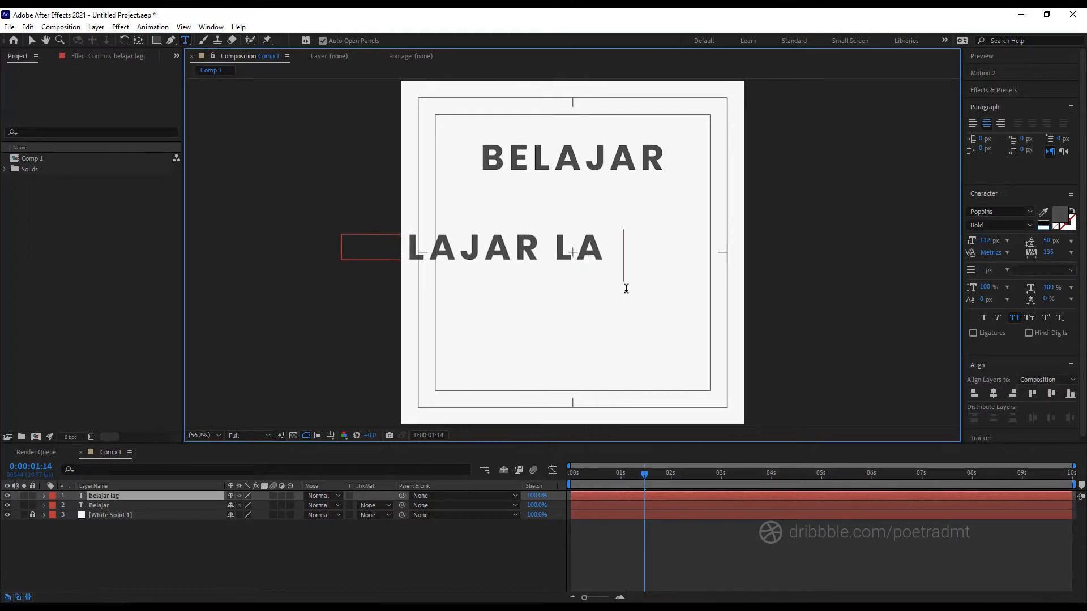
type("i")
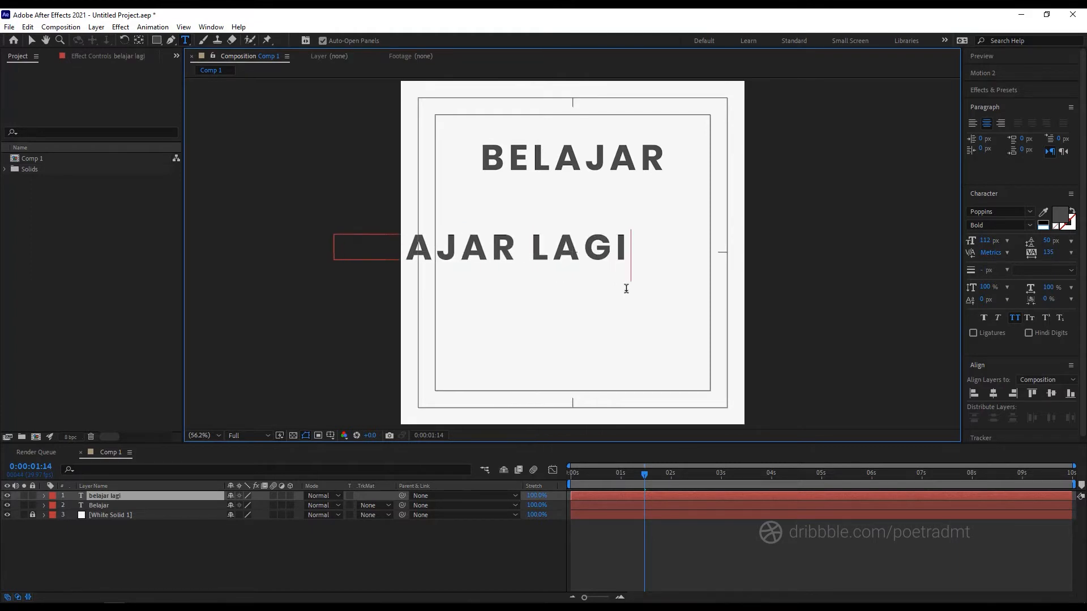
Step: Reduce the belajar lagi text to 72 px and centre it horizontally and vertically in the composition
left_click(31, 40)
left_click_drag(987, 241, 964, 248)
left_click(779, 248)
left_click(557, 252)
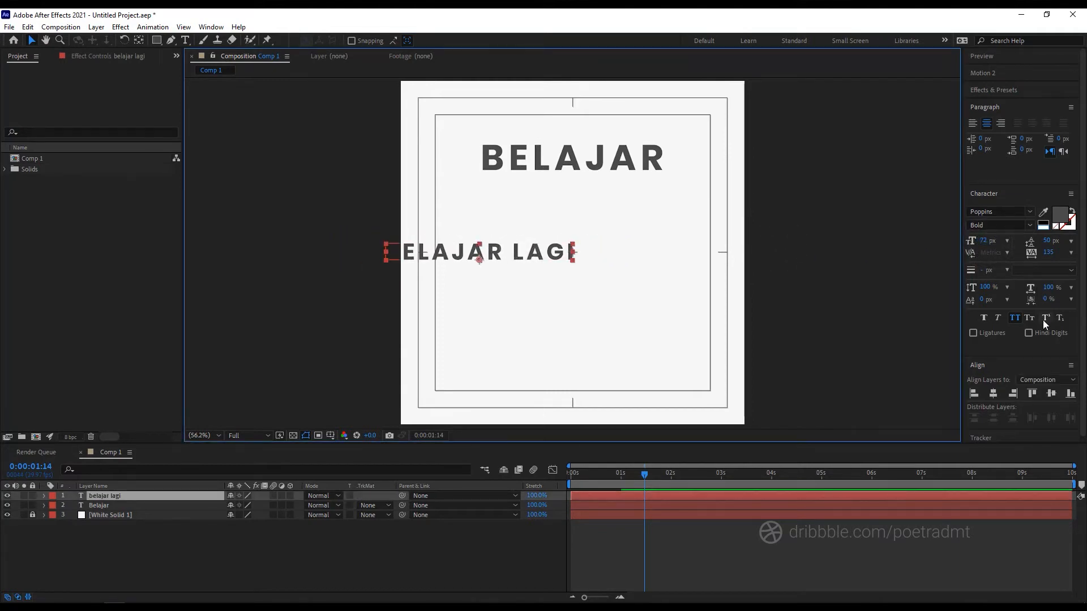
left_click(1045, 394)
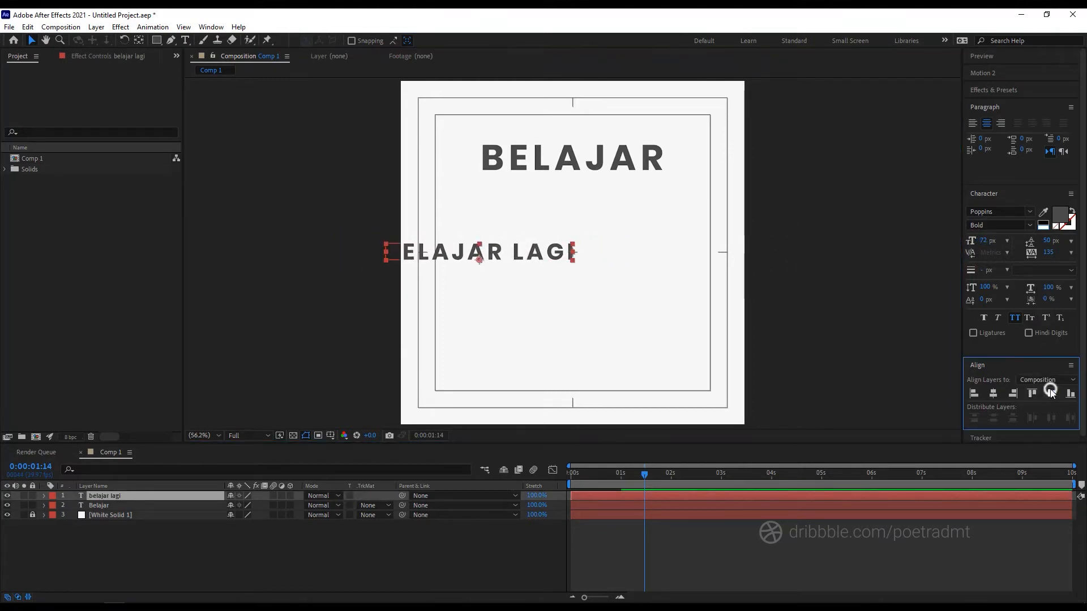
left_click(995, 393)
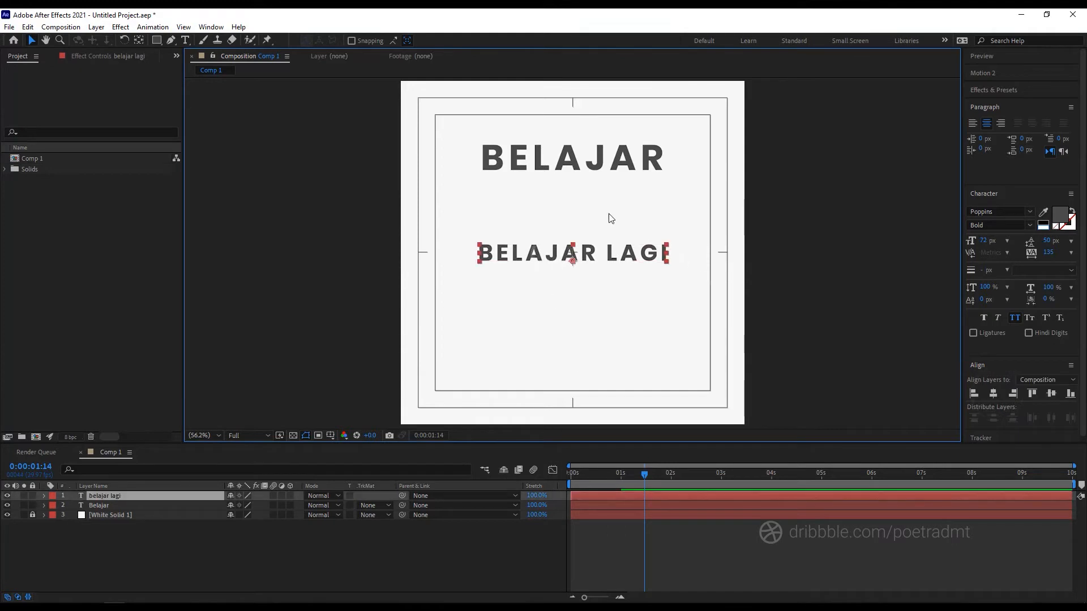
Step: Lock the Belajar layer and add a Position animator with the value 0, 85 to the belajar lagi layer
left_click(28, 504)
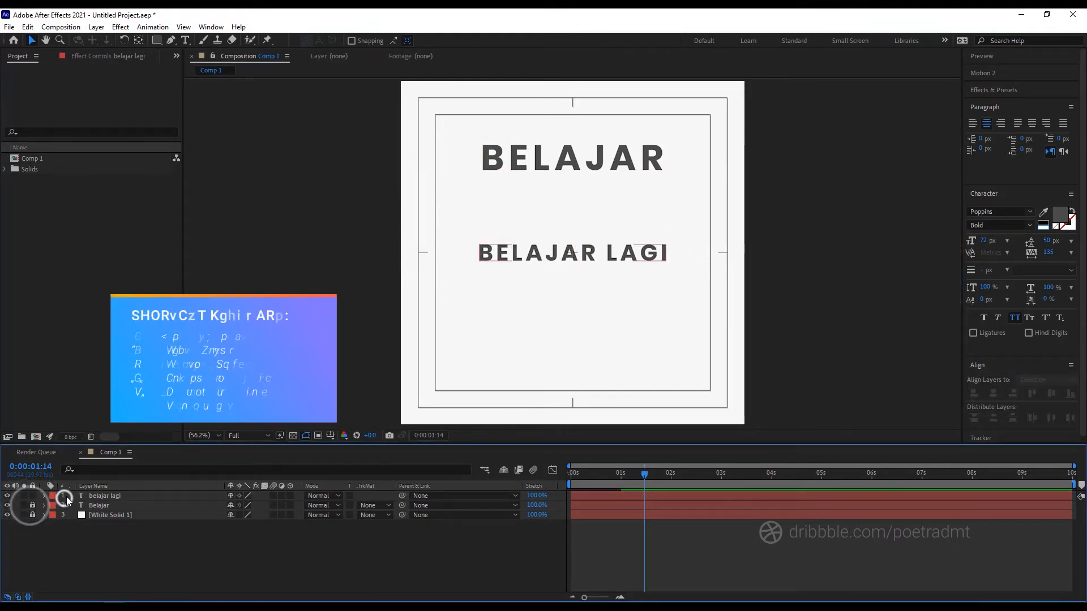
left_click(71, 495)
left_click(44, 495)
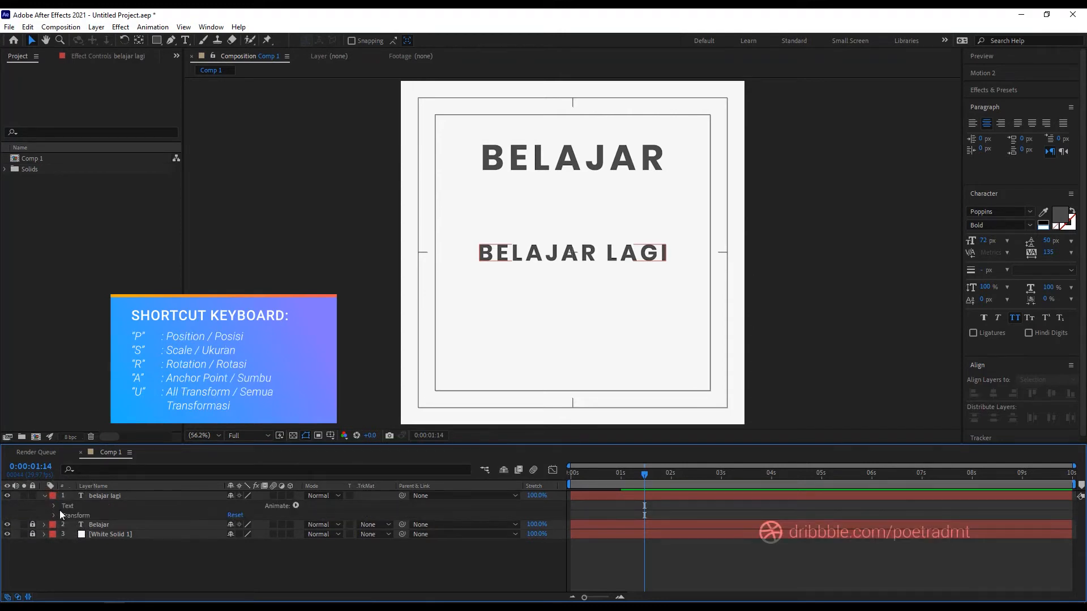
left_click(54, 506)
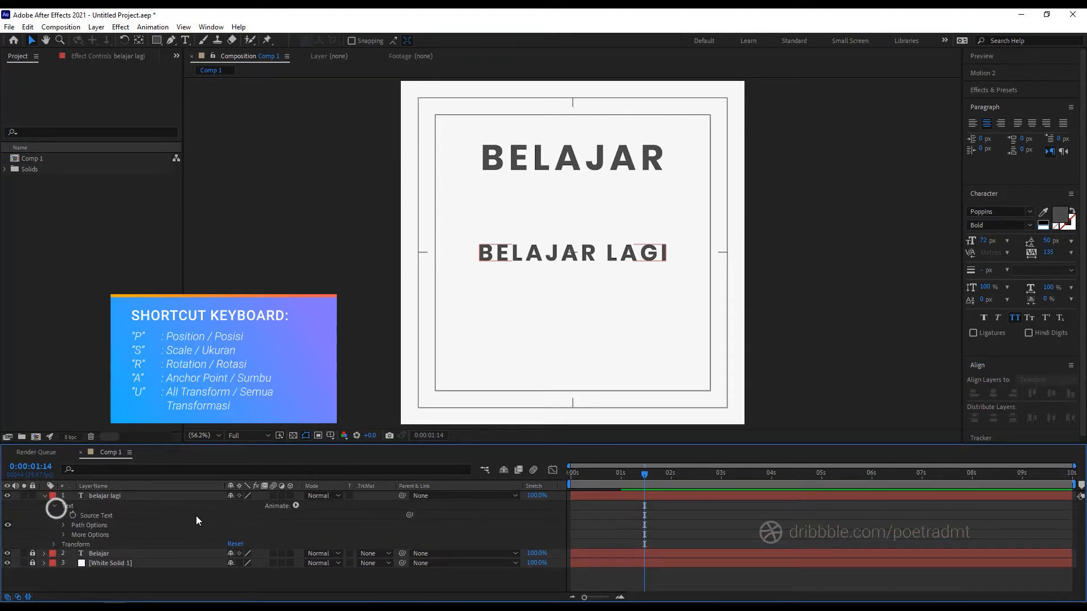
left_click(295, 505)
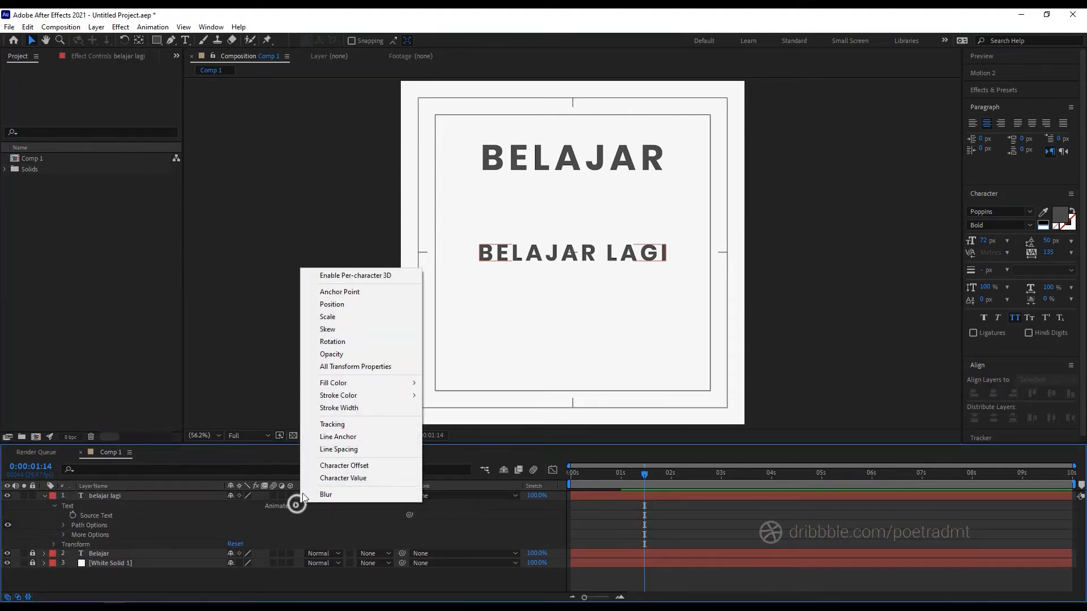
left_click(369, 303)
left_click_drag(240, 563, 290, 559)
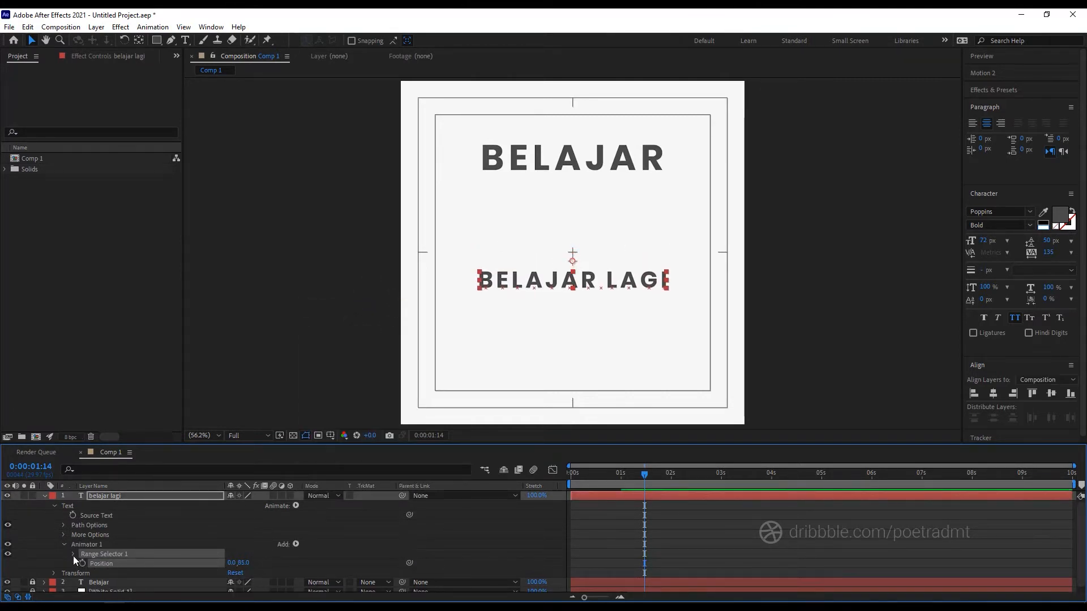
Step: Set the belajar lagi Range Selector's advanced Shape to Ramp Up and its Offset to -100%
left_click(73, 554)
left_click(83, 559)
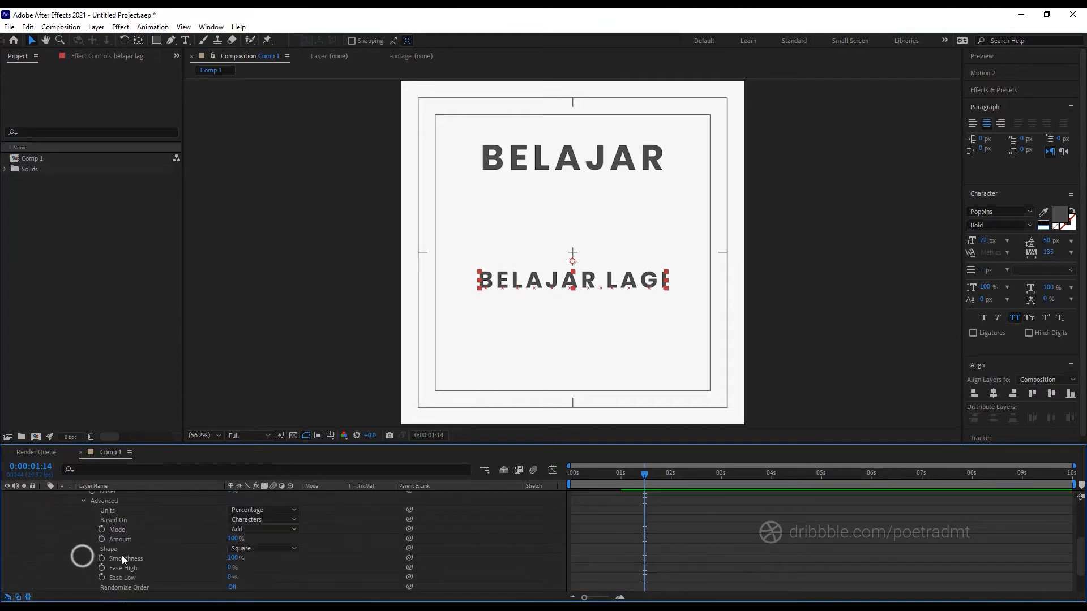
left_click(269, 550)
left_click(280, 488)
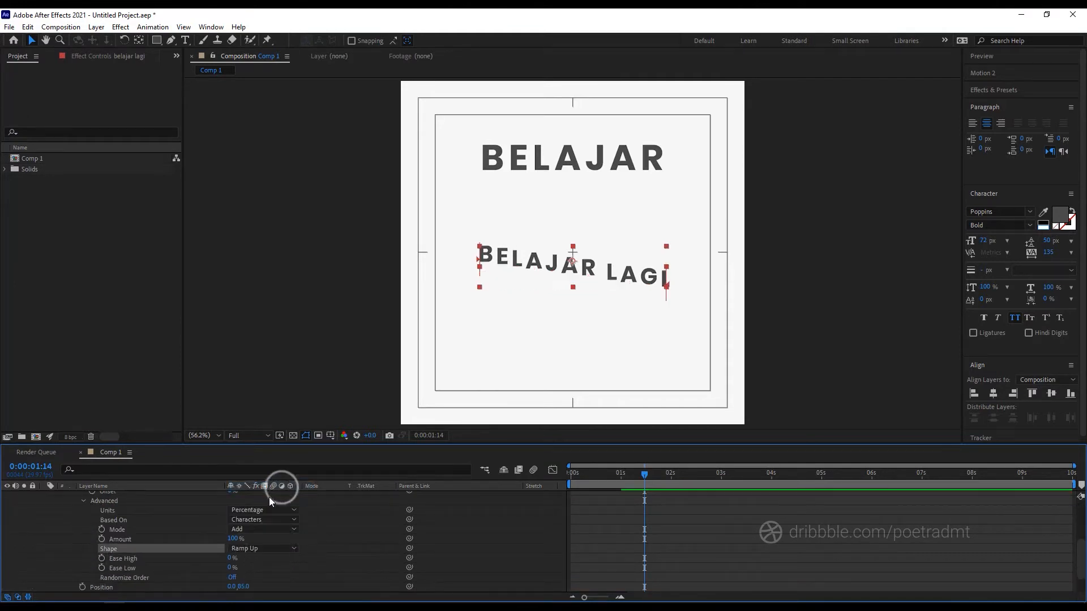
scroll(204, 521, "up", 1)
left_click_drag(231, 520, 77, 516)
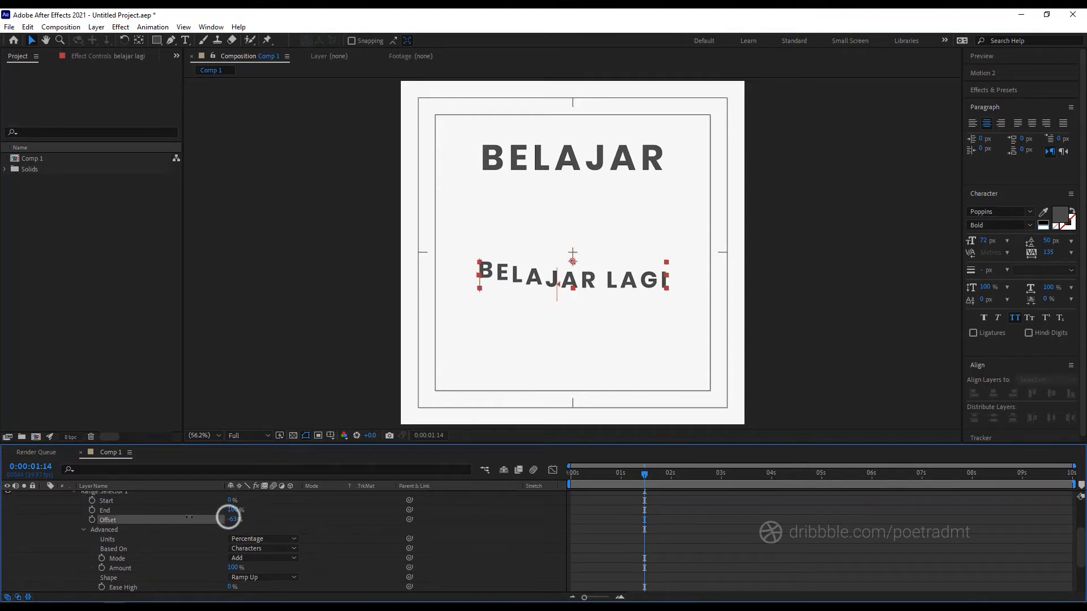
Step: Keyframe the belajar lagi Range Selector's Offset from -100% at 0 seconds to 100% at 1 second, and preview the motion
left_click_drag(589, 472, 569, 473)
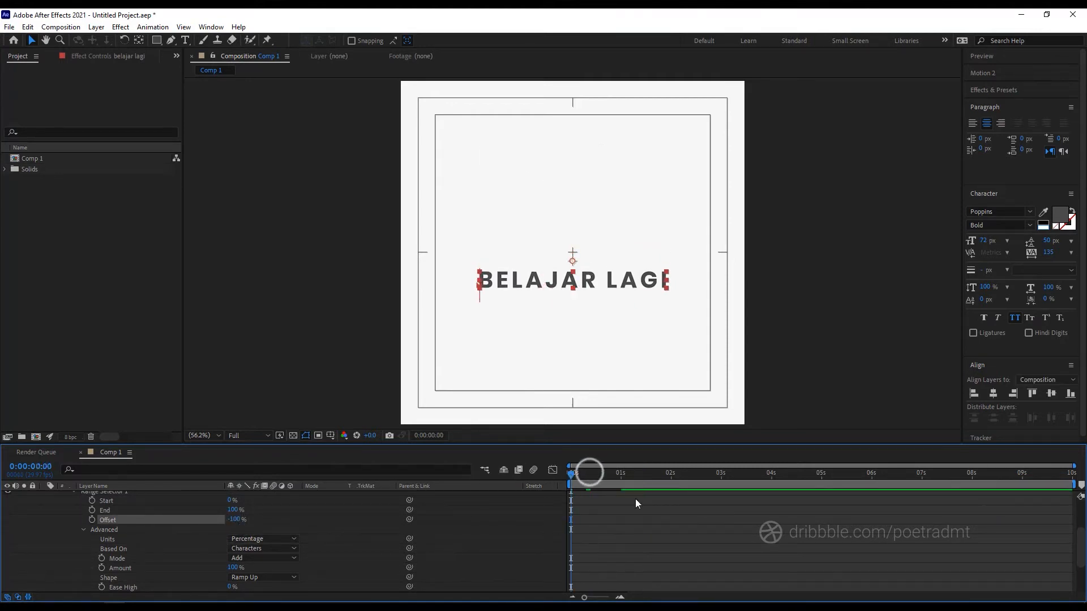
left_click(978, 568)
left_click(617, 480)
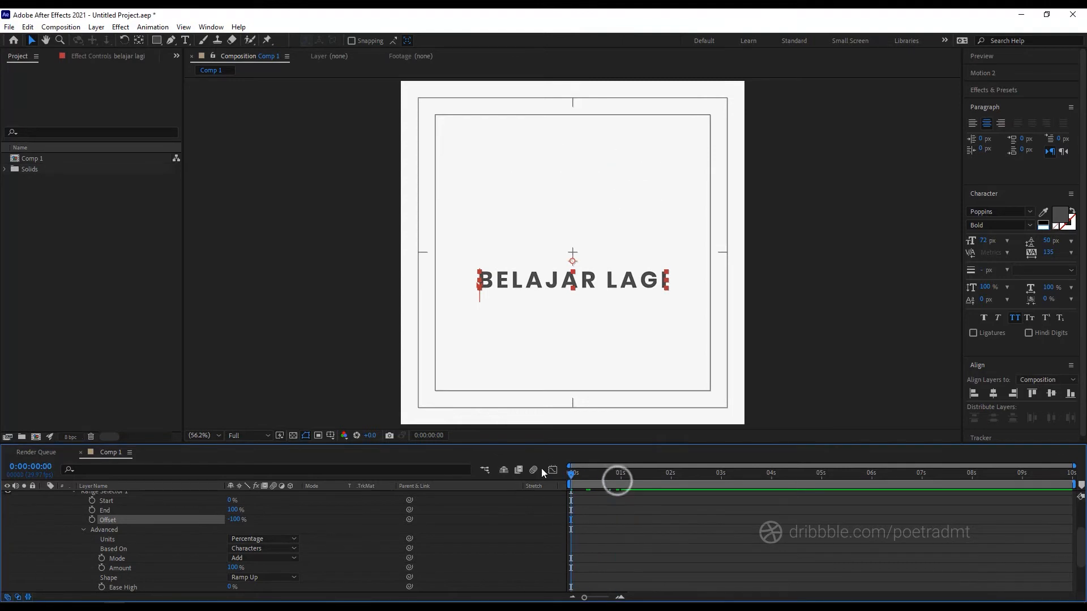
key("space")
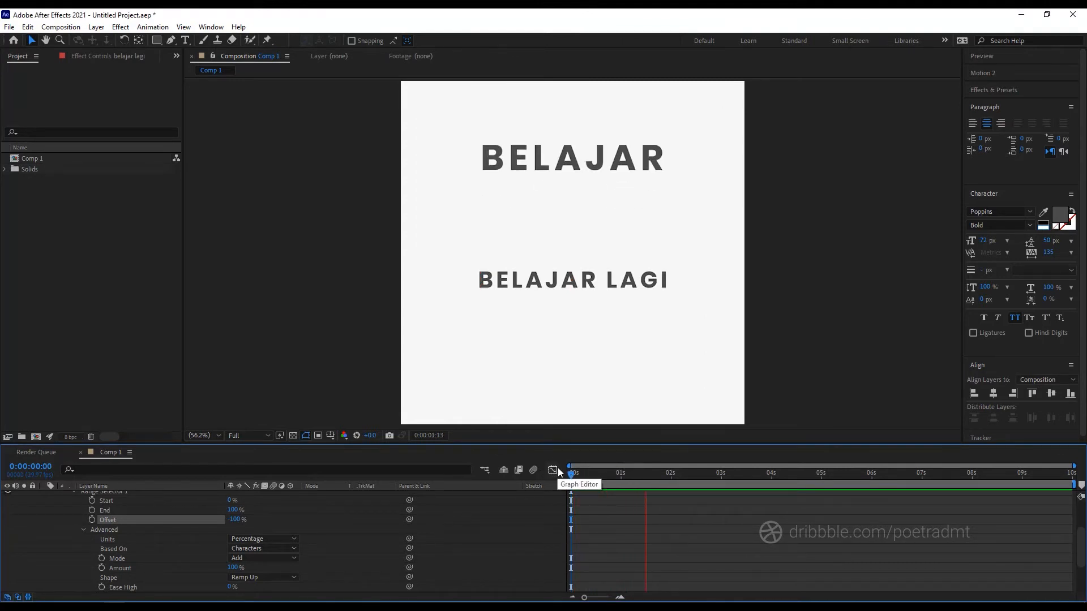
left_click_drag(592, 474, 620, 483)
left_click(92, 520)
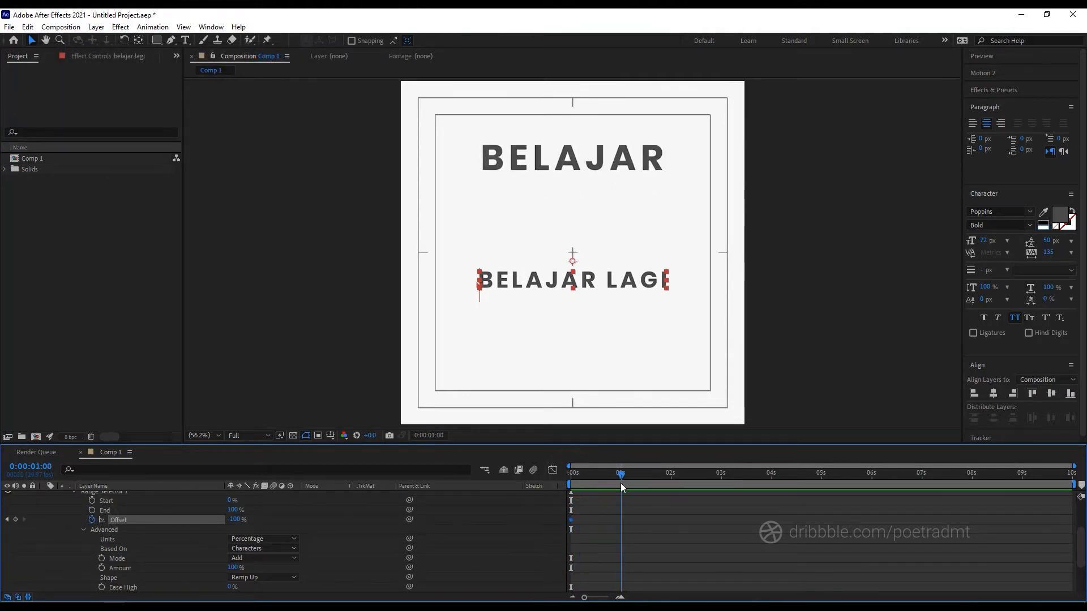
left_click_drag(235, 520, 349, 521)
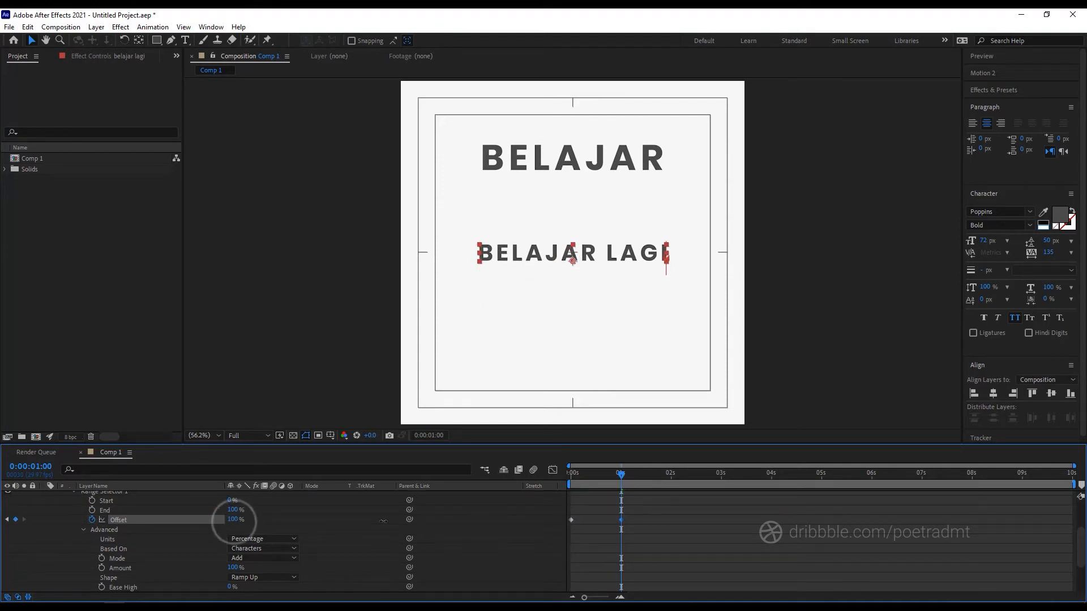
left_click_drag(599, 475, 504, 487)
key("space")
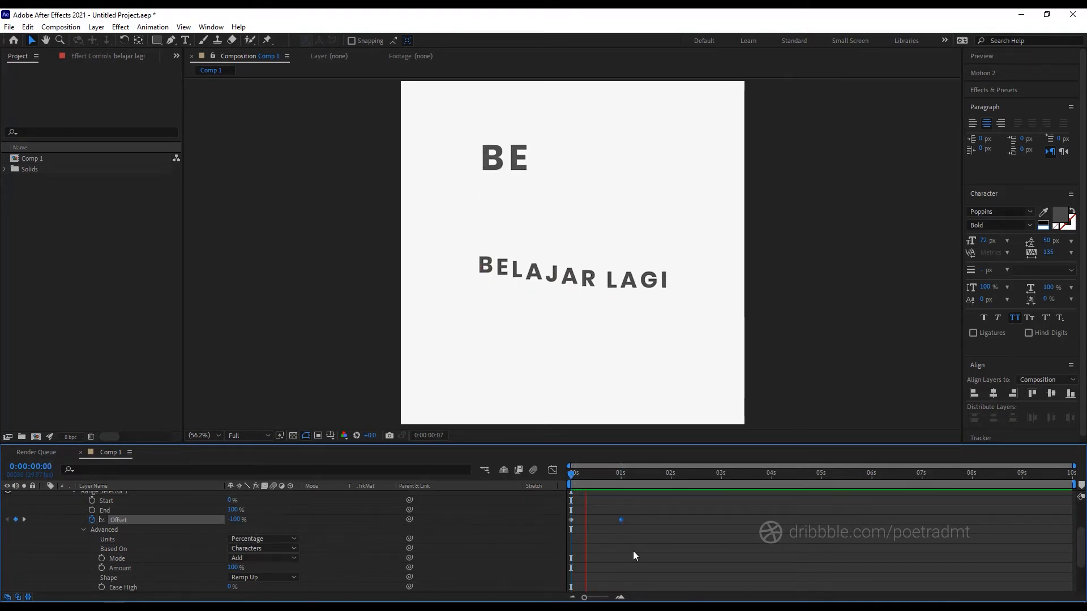
Step: Set the belajar lagi Range Selector's Ease High to 64% and Ease Low to 51%, and play it back from the start
scroll(319, 558, "down", 3)
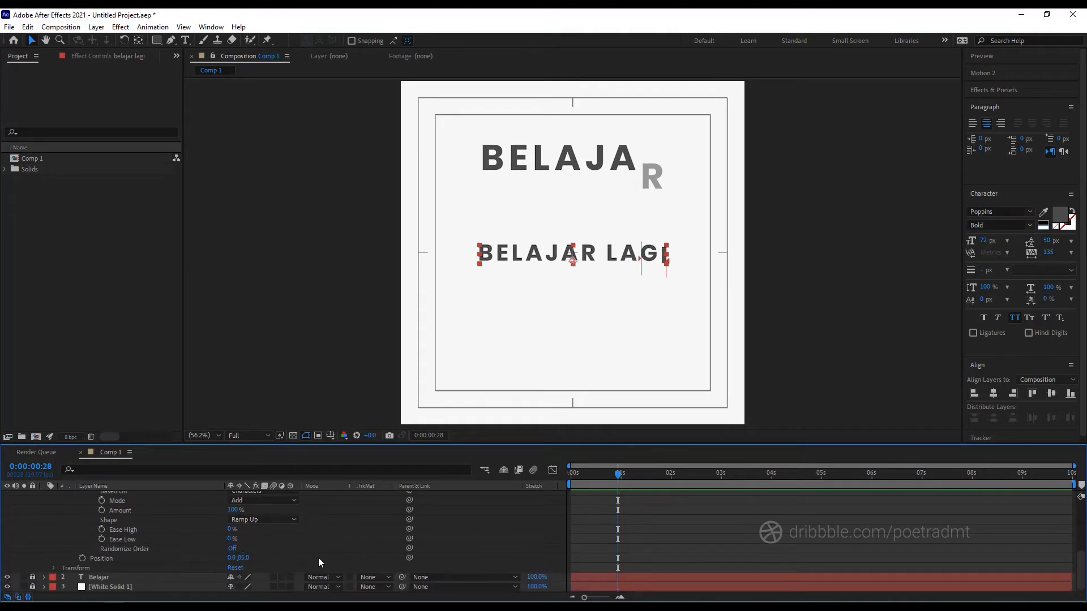
left_click_drag(231, 529, 265, 542)
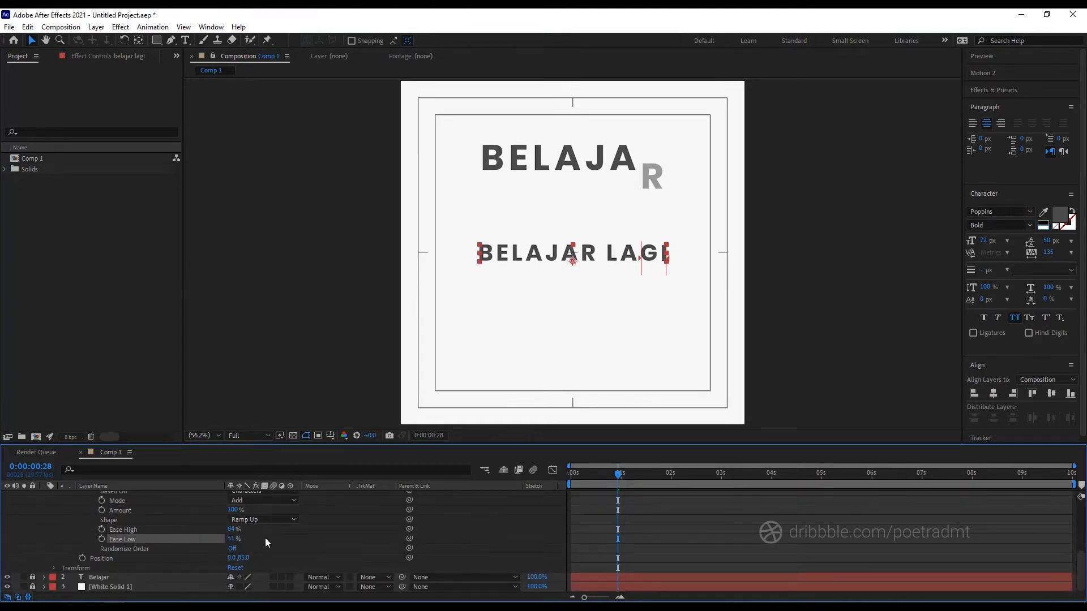
key("Home")
key("space")
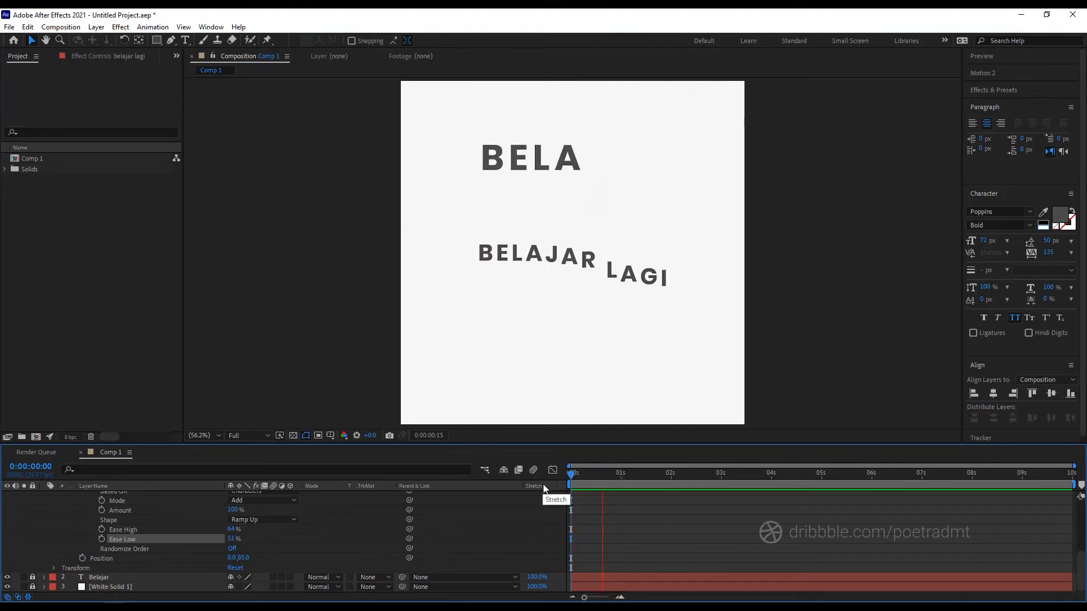
key("space")
Step: Add an Opacity property of 0% to the belajar lagi layer's animator and preview the fade-in from the start
scroll(338, 509, "up", 5)
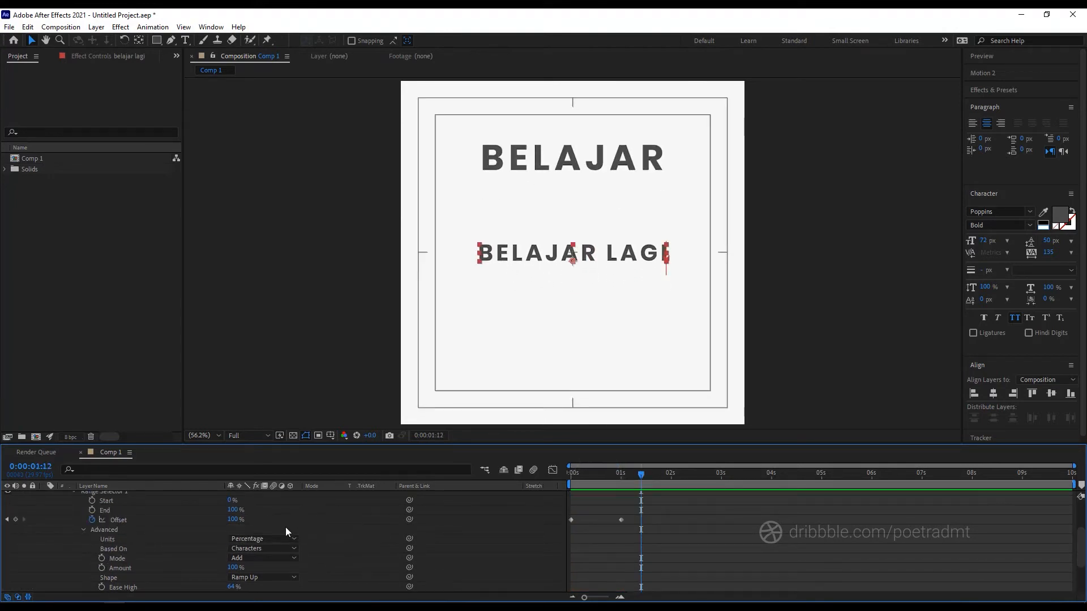
left_click(295, 509)
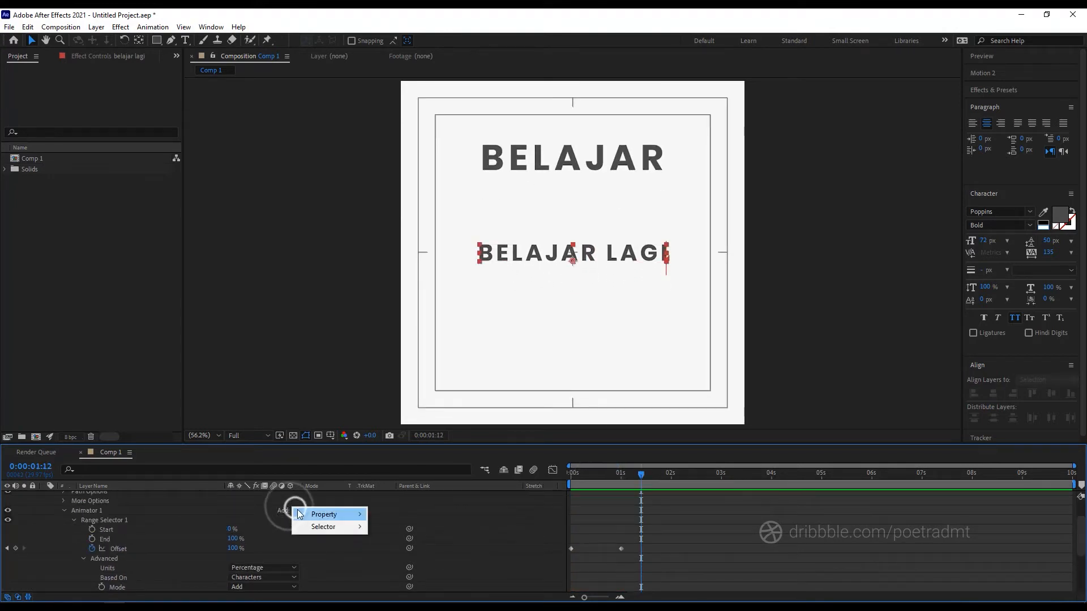
mouse_move(332, 514)
left_click(416, 373)
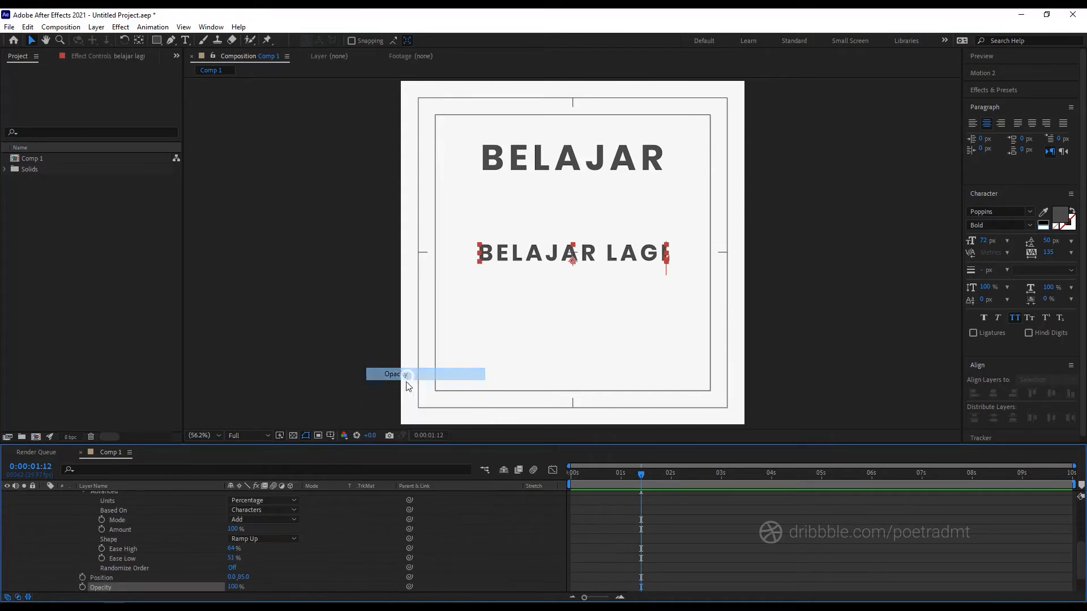
left_click_drag(234, 587, 181, 570)
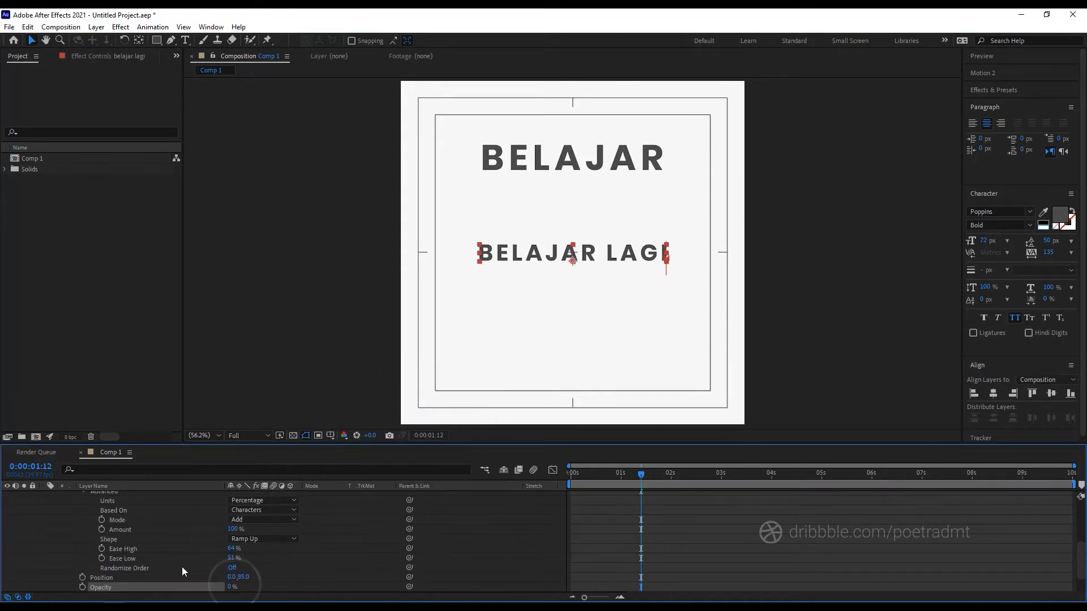
left_click_drag(591, 478, 534, 478)
key("space")
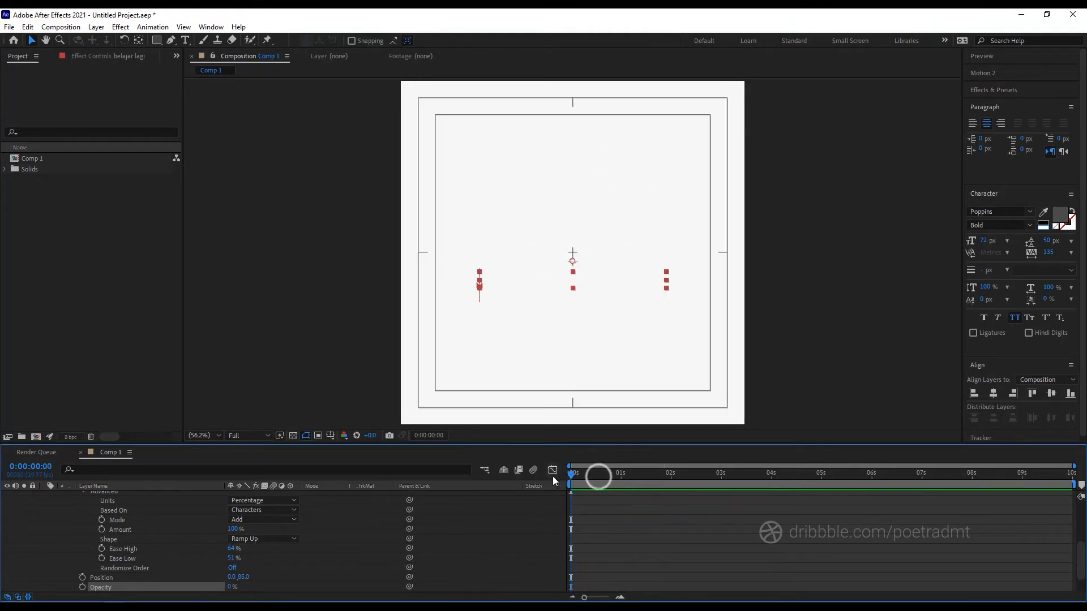
left_click(628, 515)
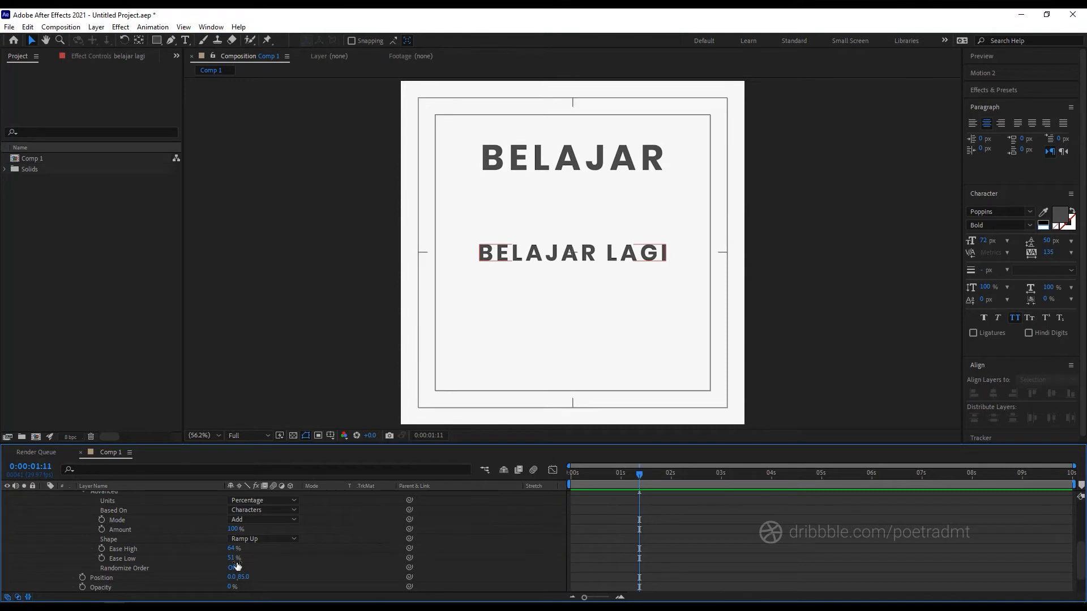
Step: Set the belajar lagi Range Selector's Ease Low to 74% and Ease High to 83%, and play the animation from the start
left_click_drag(231, 560, 243, 558)
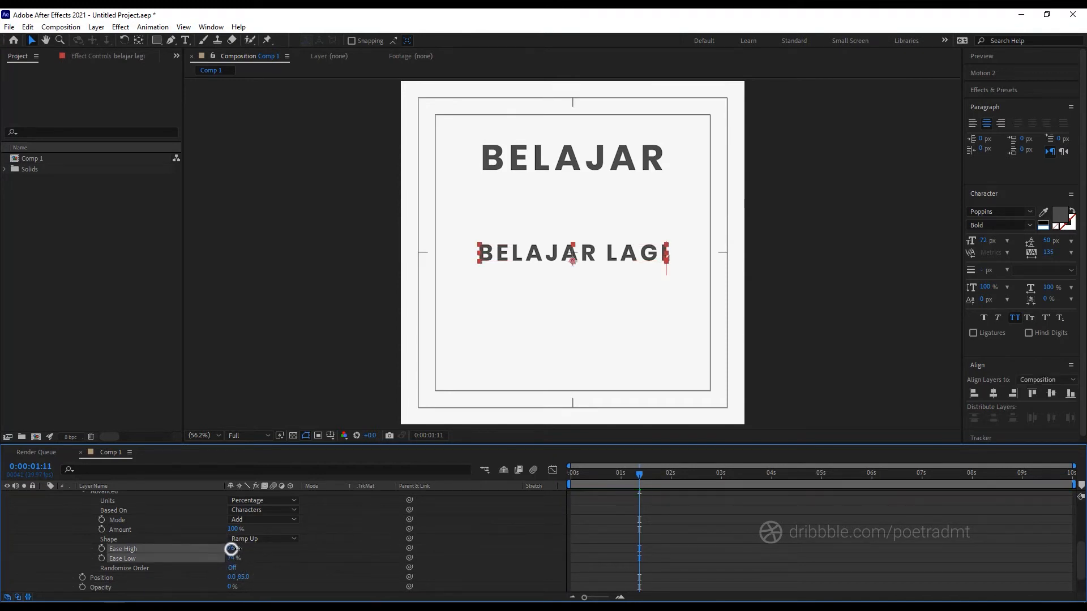
left_click_drag(230, 548, 263, 549)
left_click_drag(586, 476, 555, 480)
key("space")
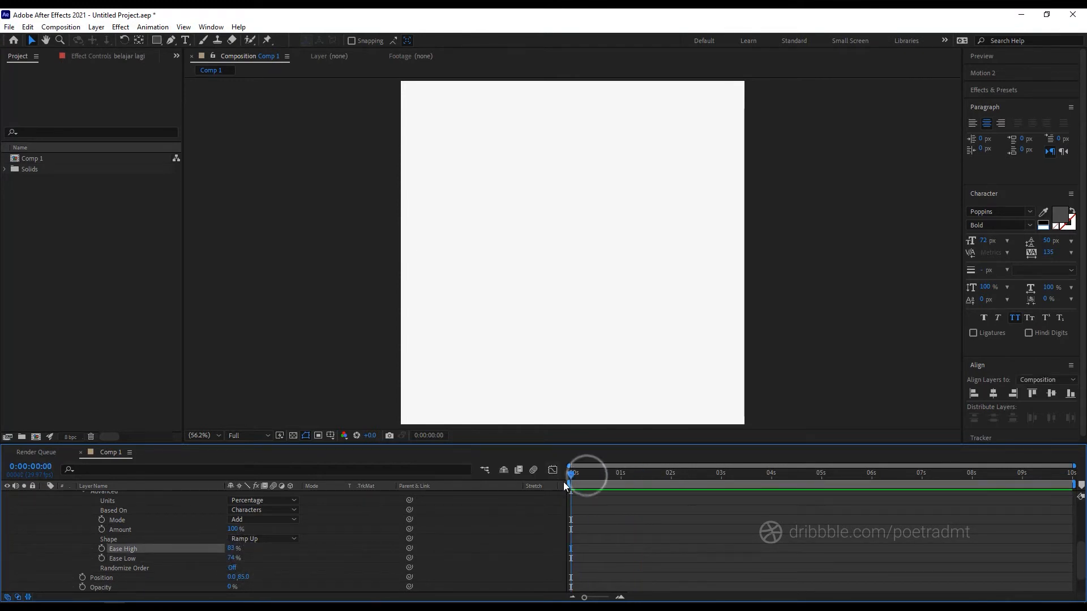
left_click(605, 512)
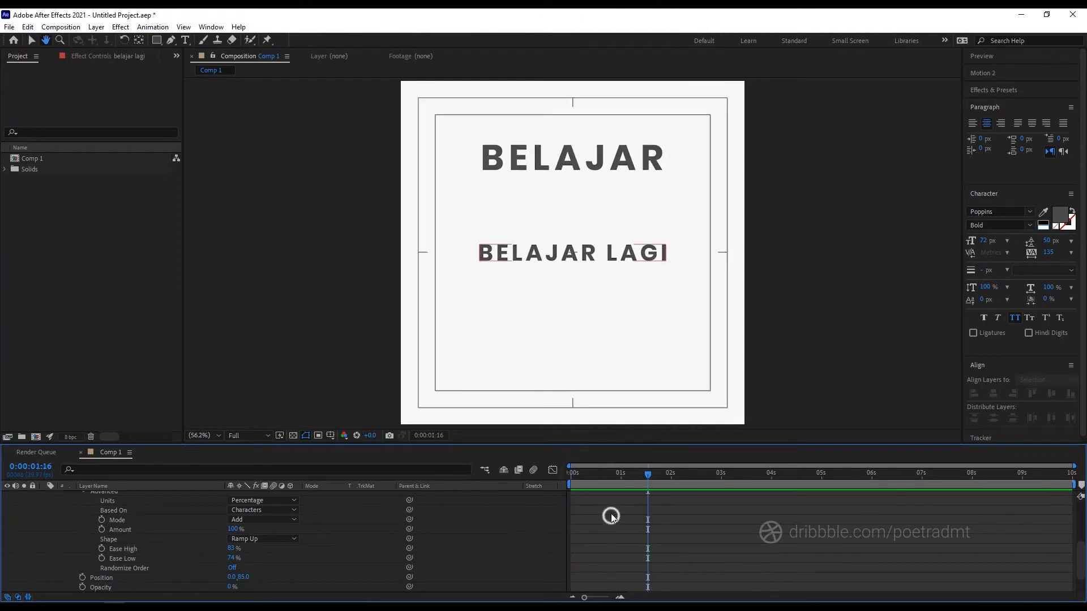
left_click_drag(605, 478, 534, 477)
key("space")
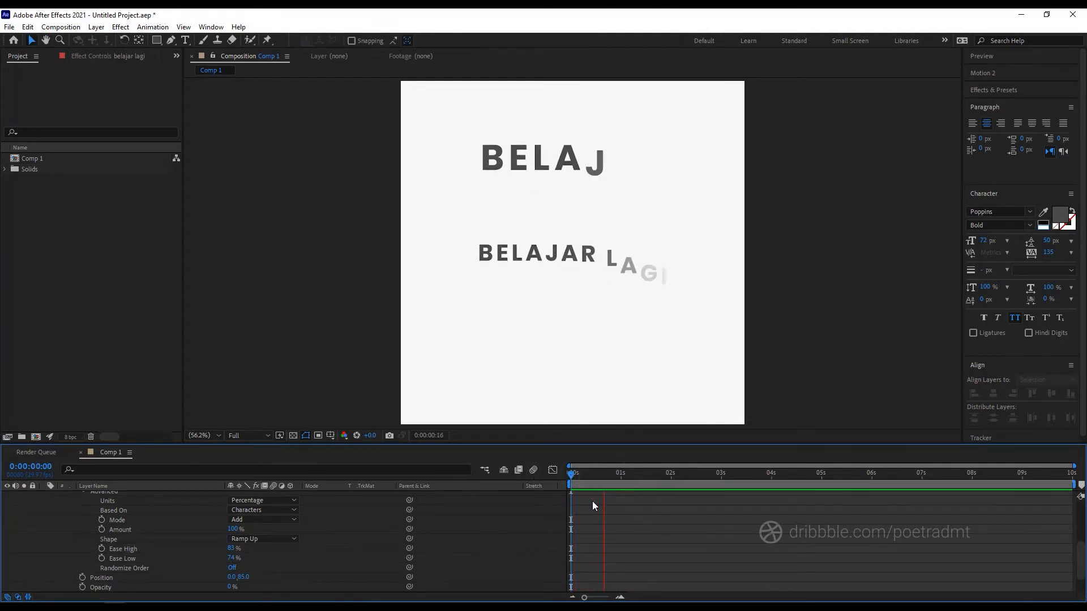
left_click(609, 512)
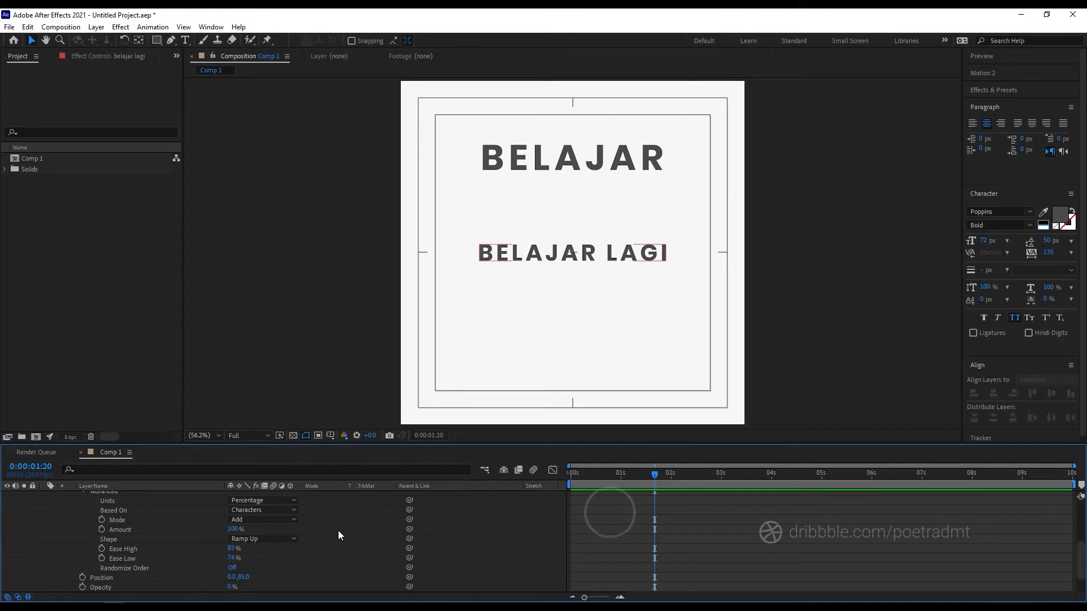
Step: Collapse all of the belajar lagi layer's properties and lock the layer
scroll(364, 527, "up", 3)
left_click(83, 548)
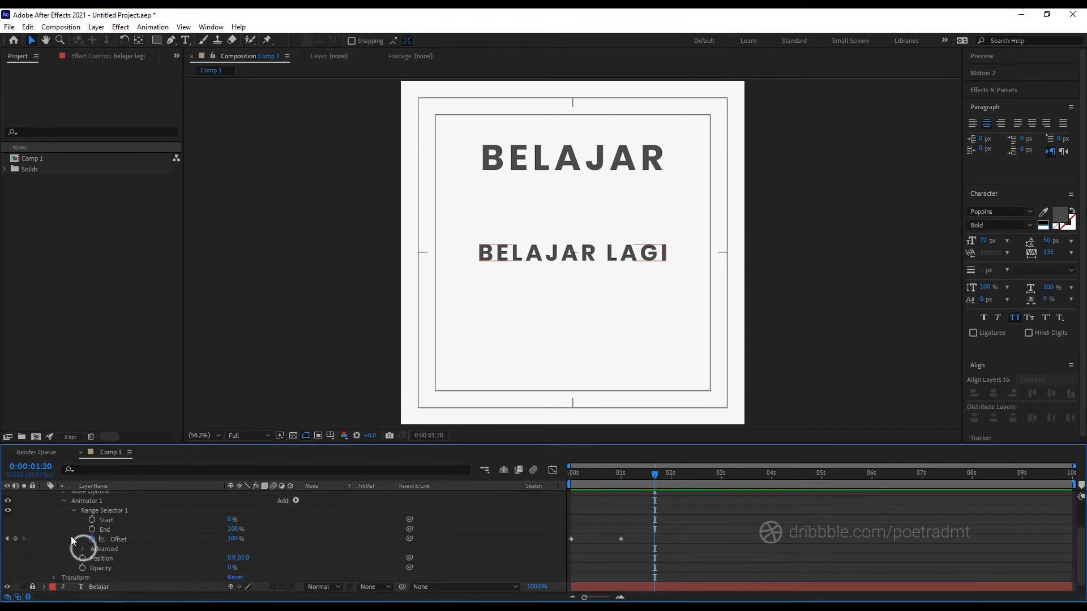
left_click(73, 512)
left_click(64, 529)
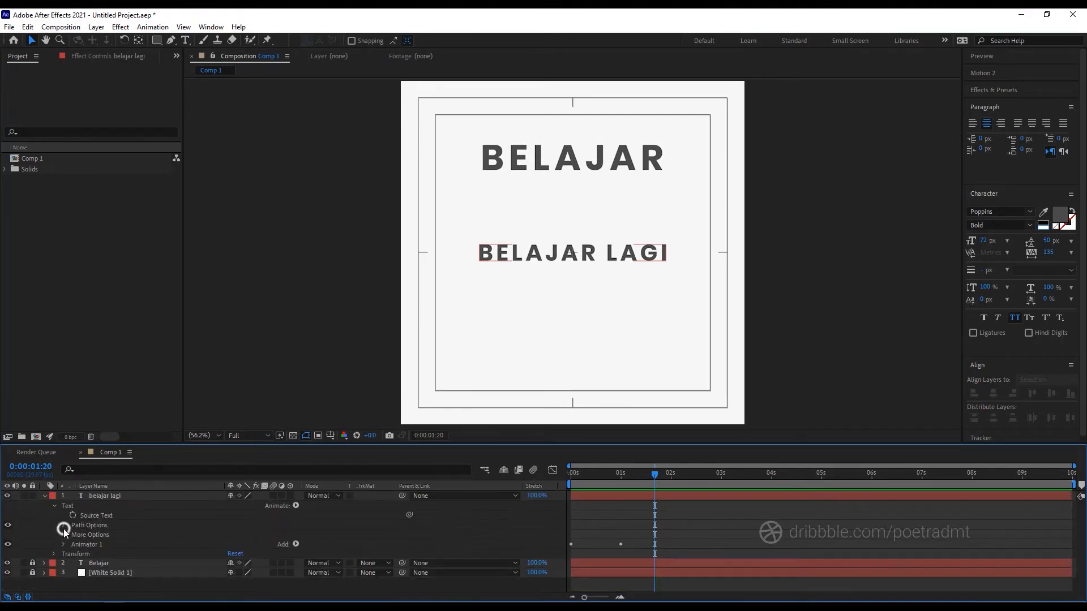
left_click(52, 505)
left_click(45, 496)
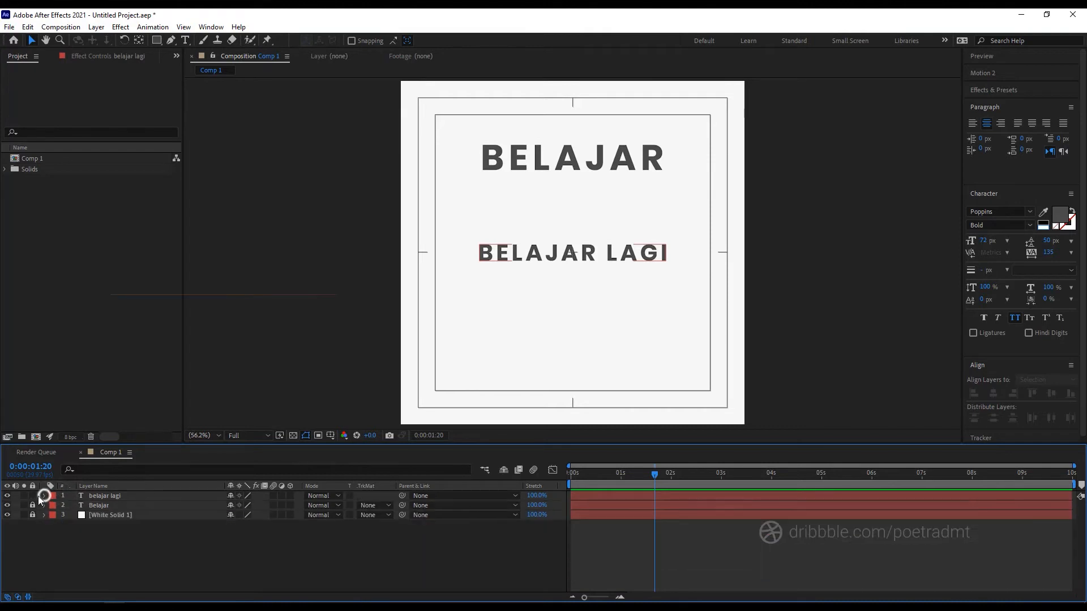
left_click(32, 496)
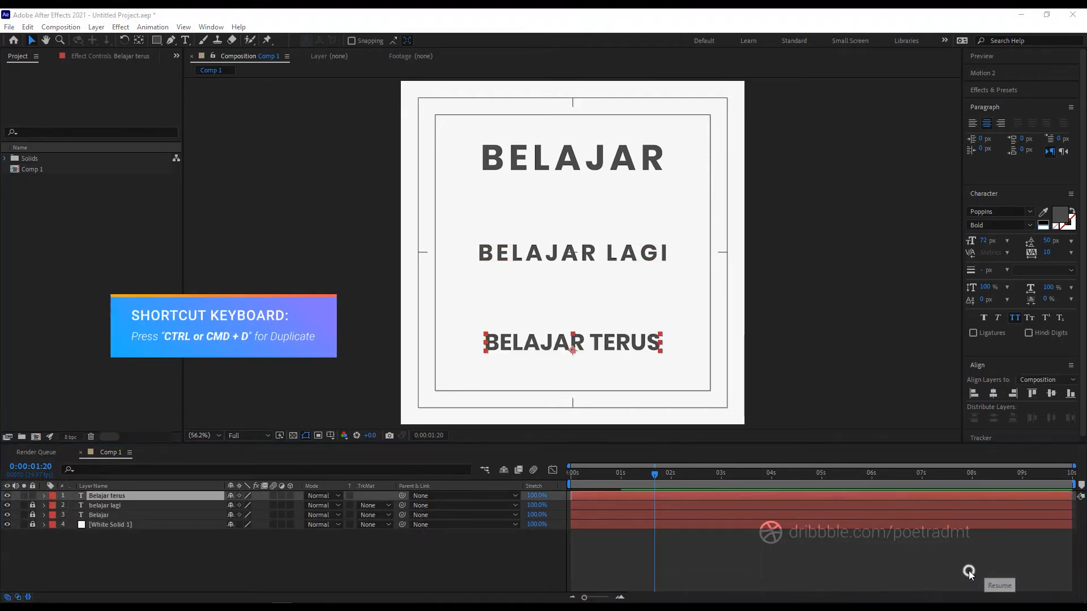
Step: Add an Opacity animator to the Belajar terus text layer and set its Opacity to 0%
left_click(43, 495)
left_click(54, 505)
left_click(301, 505)
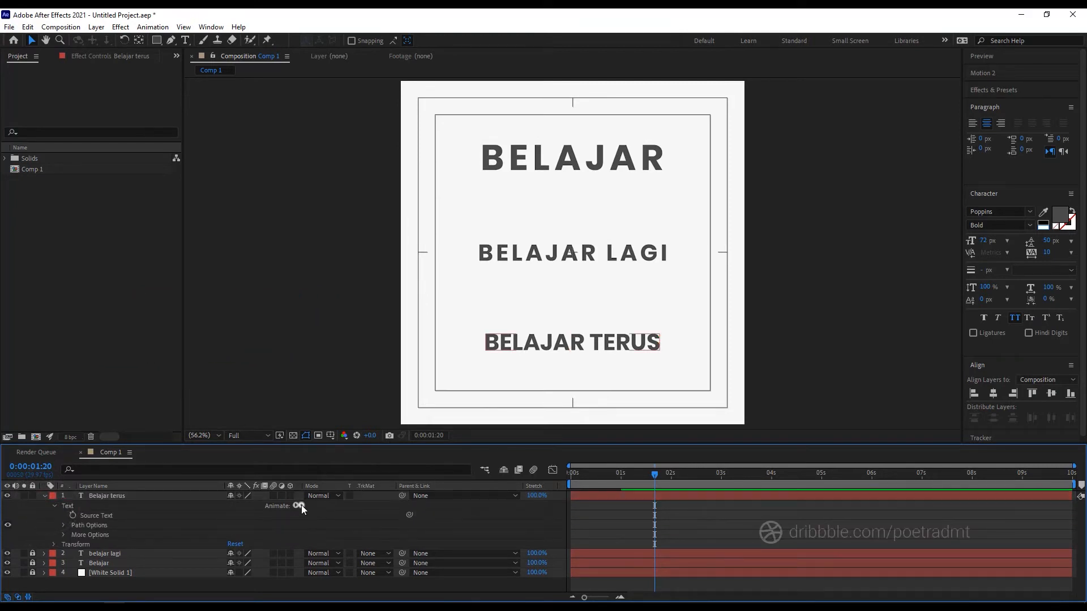
left_click(296, 505)
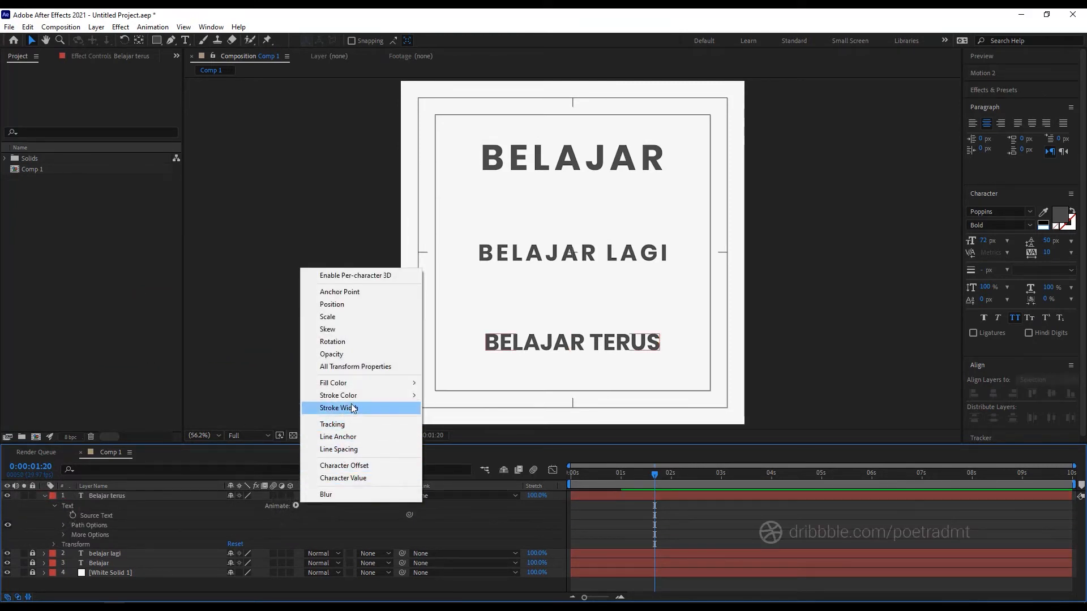
left_click(346, 355)
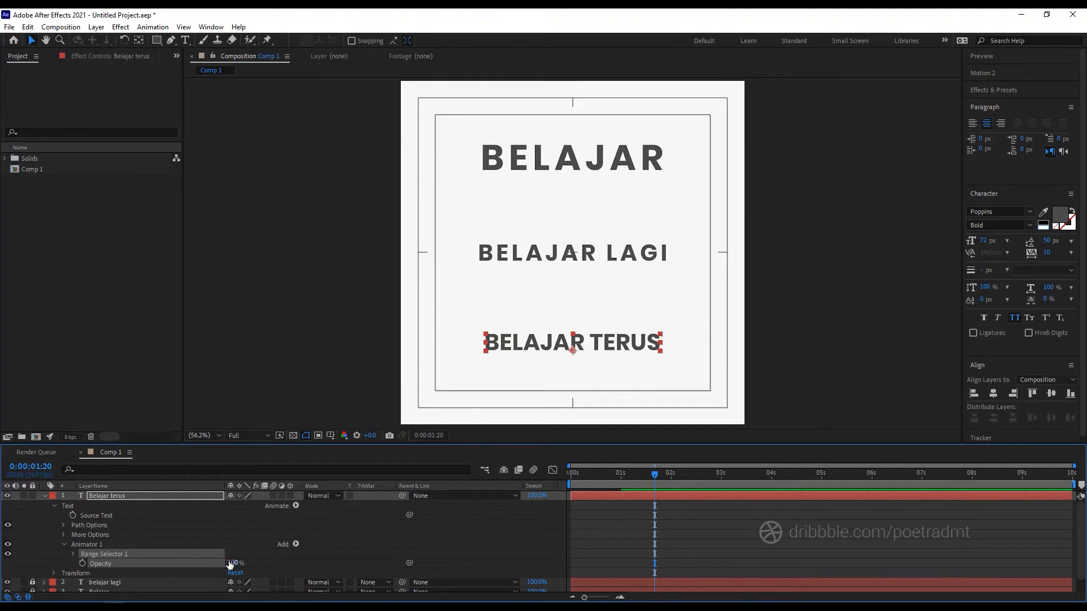
left_click_drag(229, 565, 169, 565)
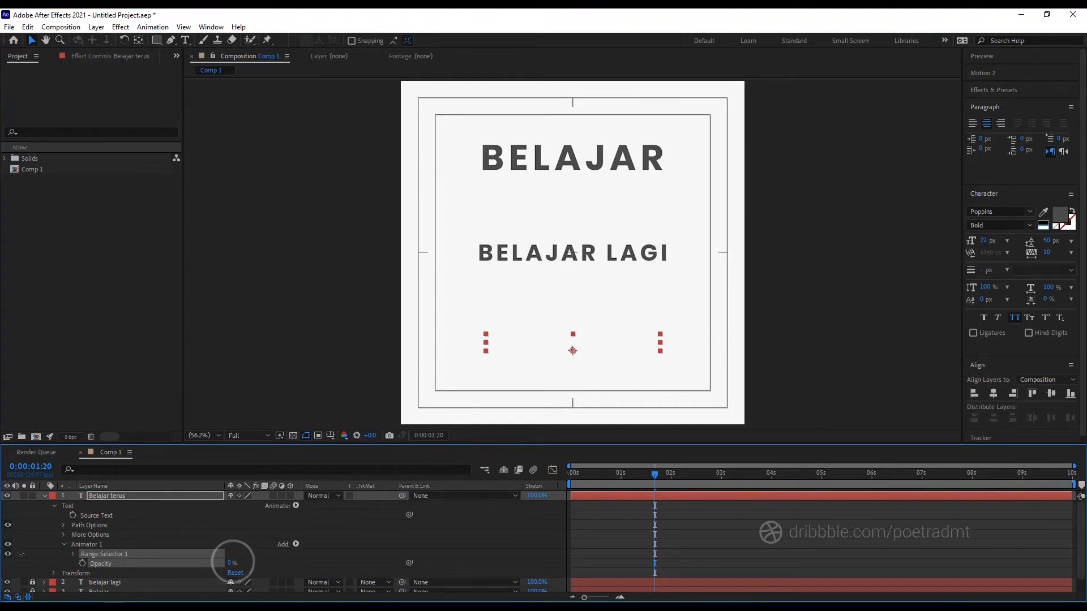
Step: Keyframe the Belajar terus Range Selector's Start from 0% at 0 seconds to 100% at 1 second
left_click(74, 554)
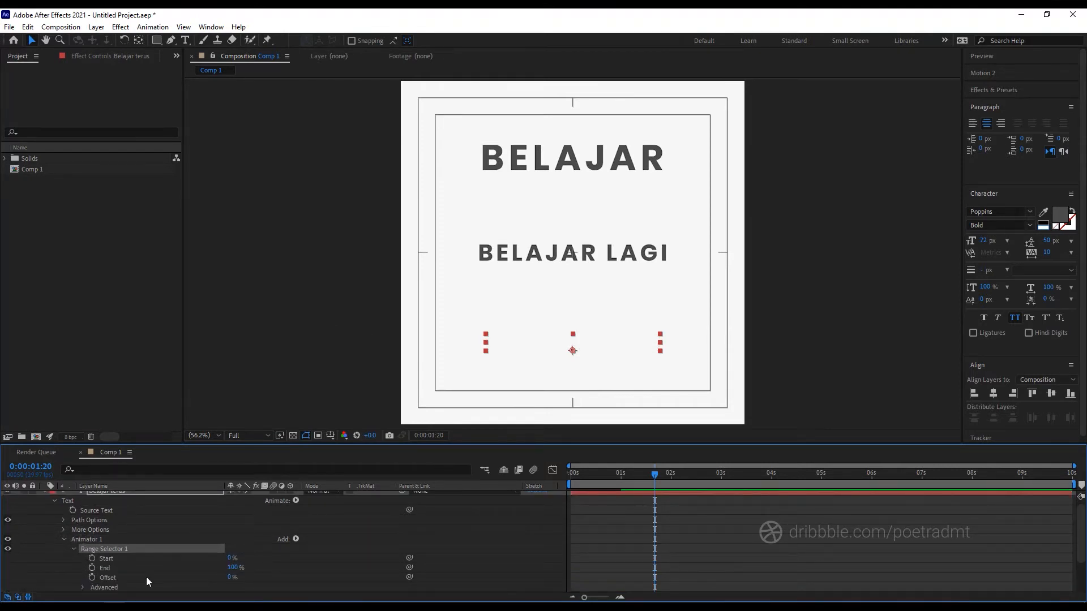
scroll(146, 576, "down", 1)
left_click(84, 558)
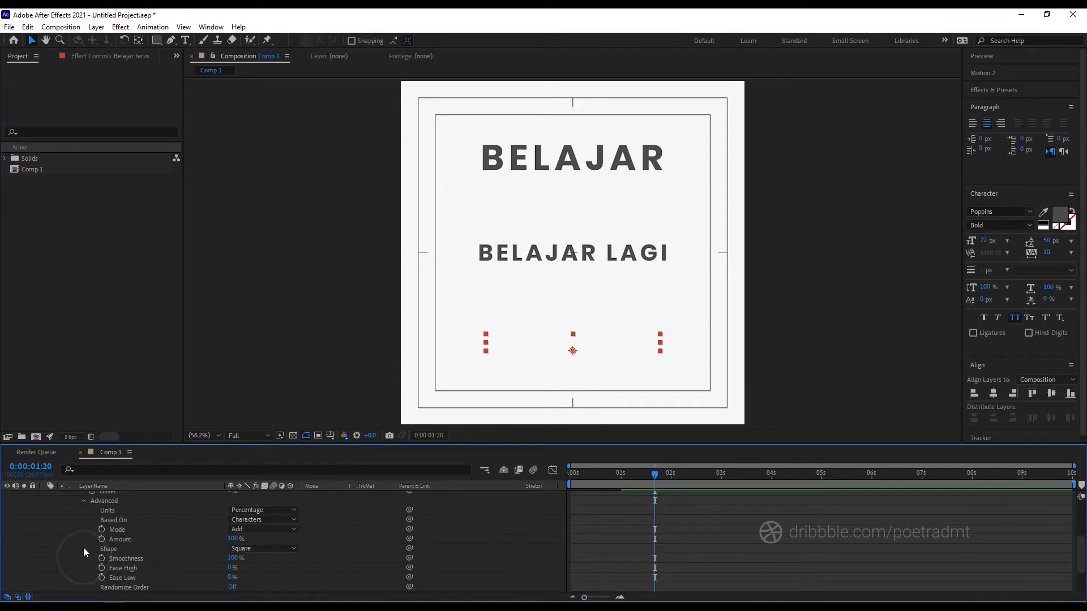
scroll(175, 562, "down", 1)
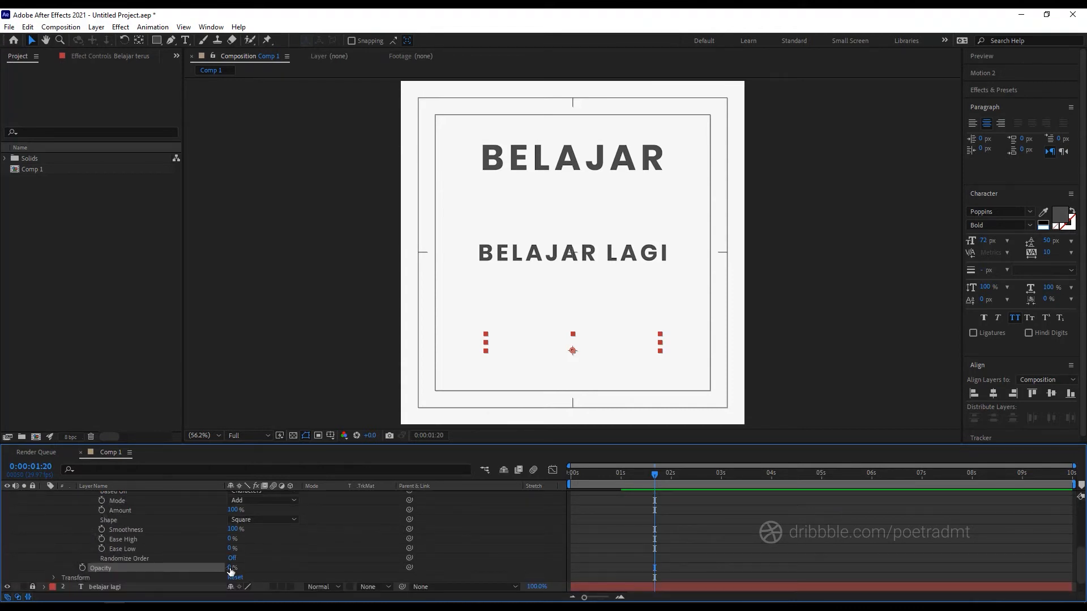
scroll(213, 561, "up", 3)
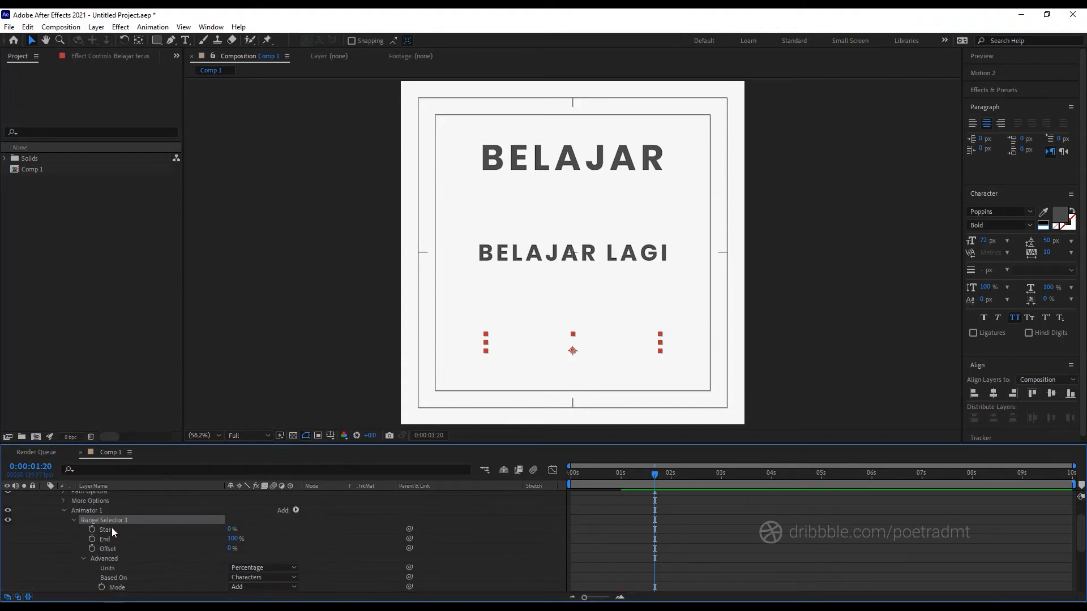
left_click(92, 529)
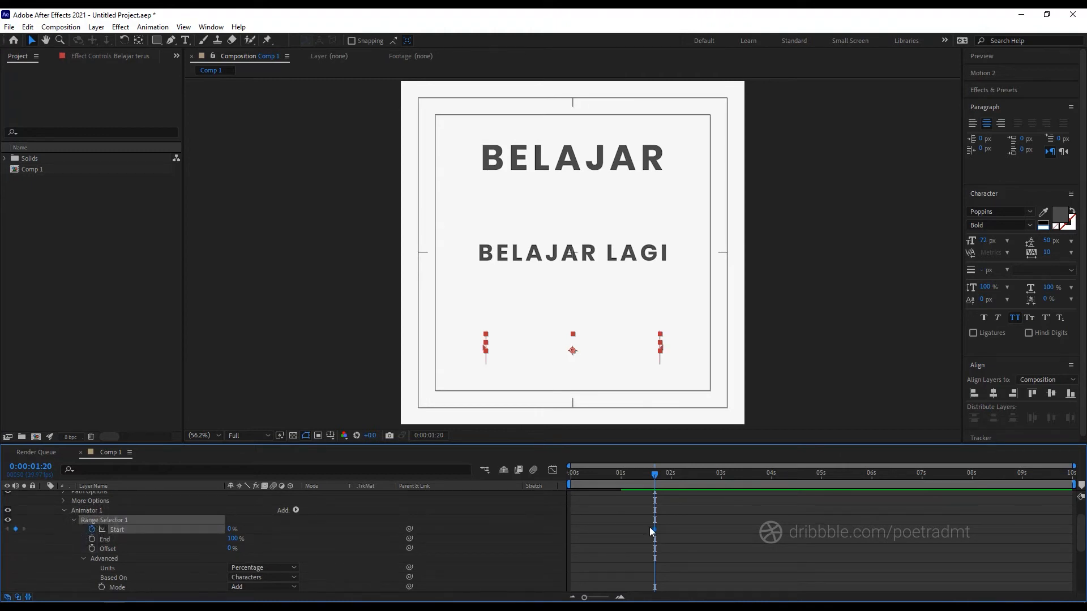
left_click_drag(654, 529, 572, 531)
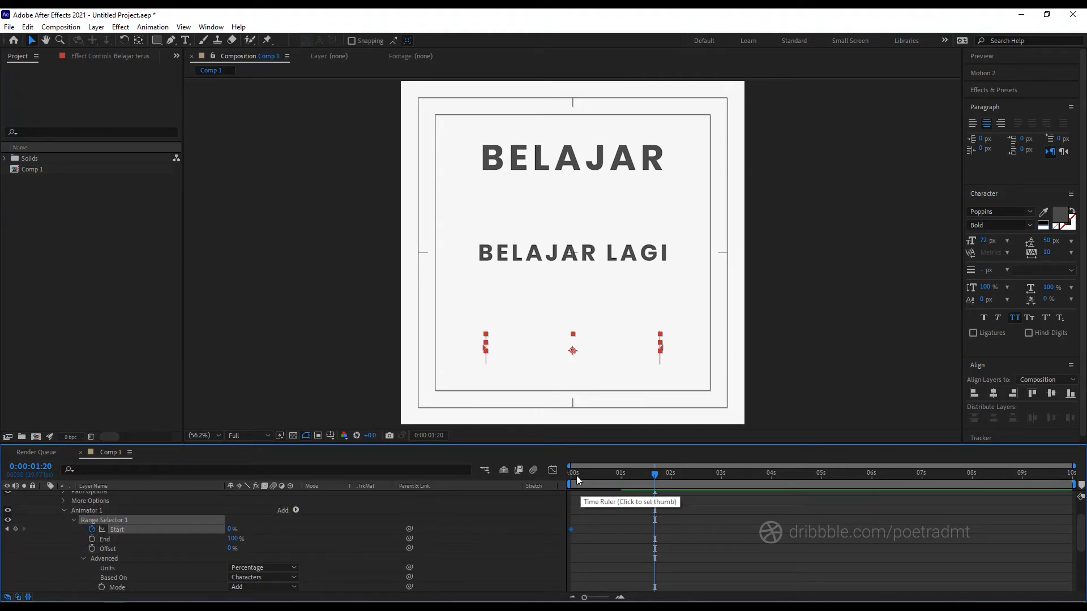
left_click_drag(576, 479, 621, 480)
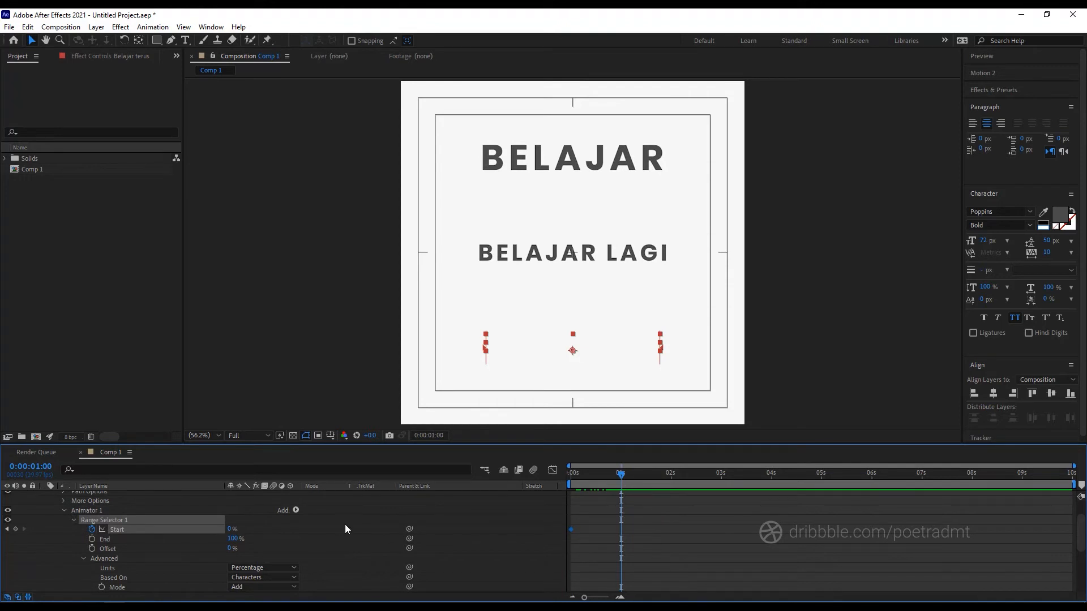
left_click_drag(231, 528, 288, 528)
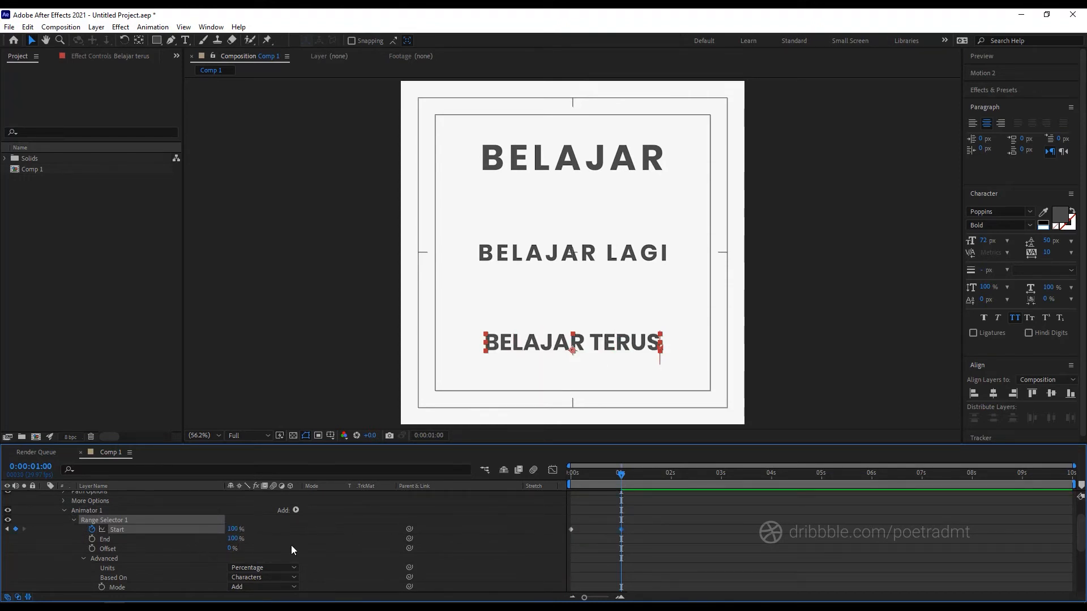
Step: Set the Belajar terus Range Selector's Ease High to 76% and Ease Low to 79%, and preview from the start
scroll(291, 545, "down", 5)
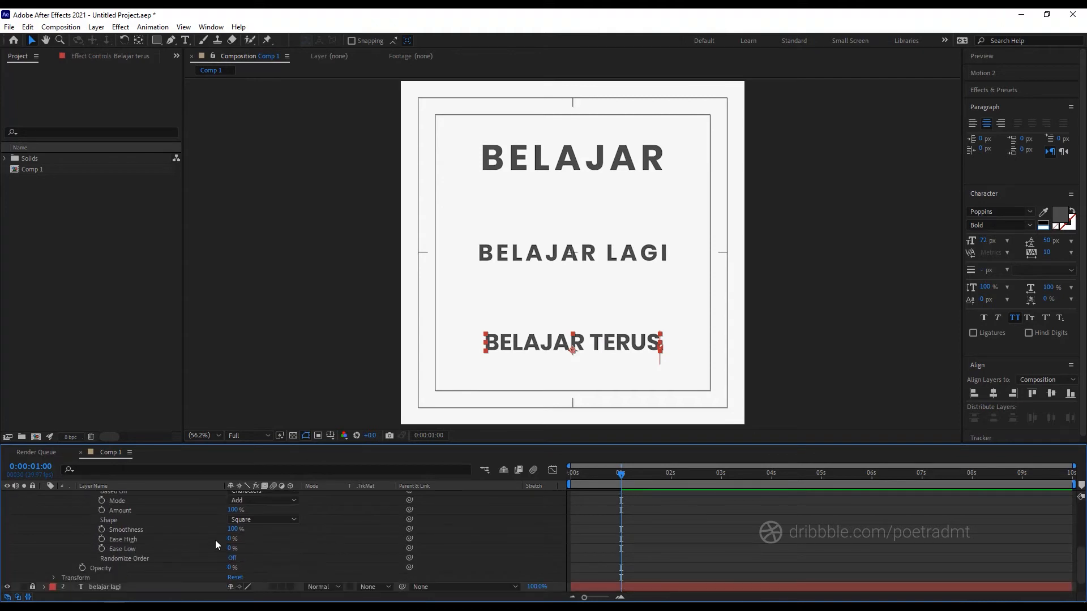
left_click_drag(232, 539, 271, 546)
left_click_drag(582, 476, 552, 480)
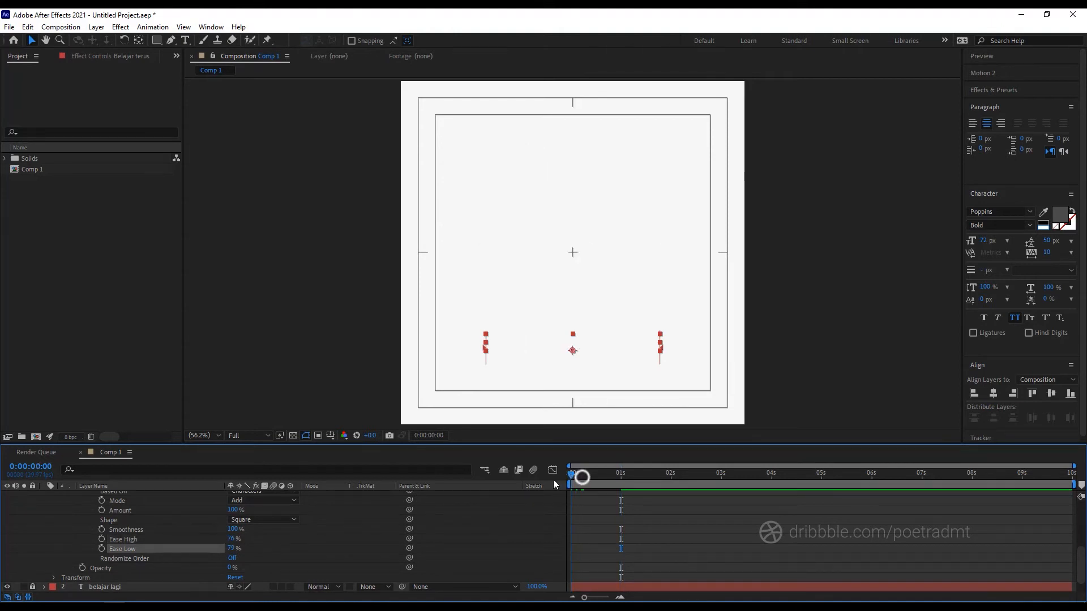
key("space")
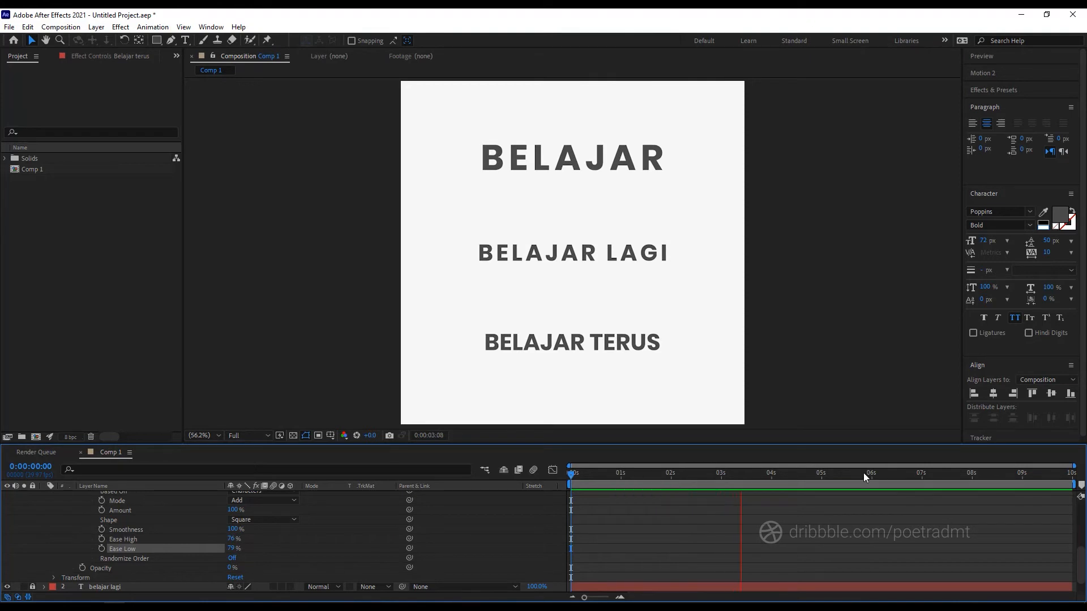
key("space")
Step: Shorten the composition's work area to end at about 3 seconds and play it back from the start
left_click_drag(1073, 485, 729, 486)
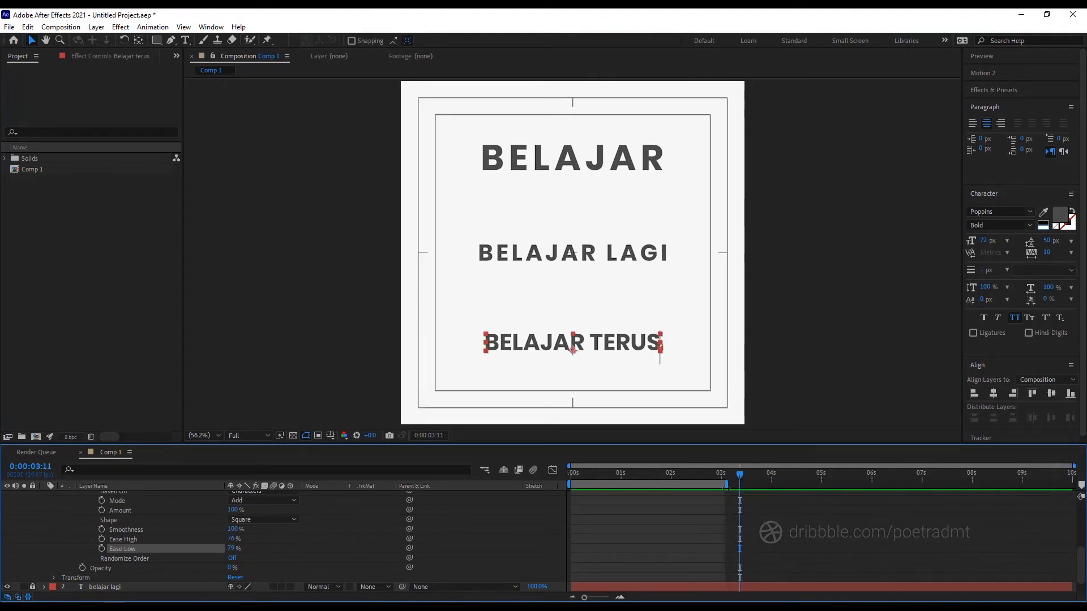
key("Home")
key("space")
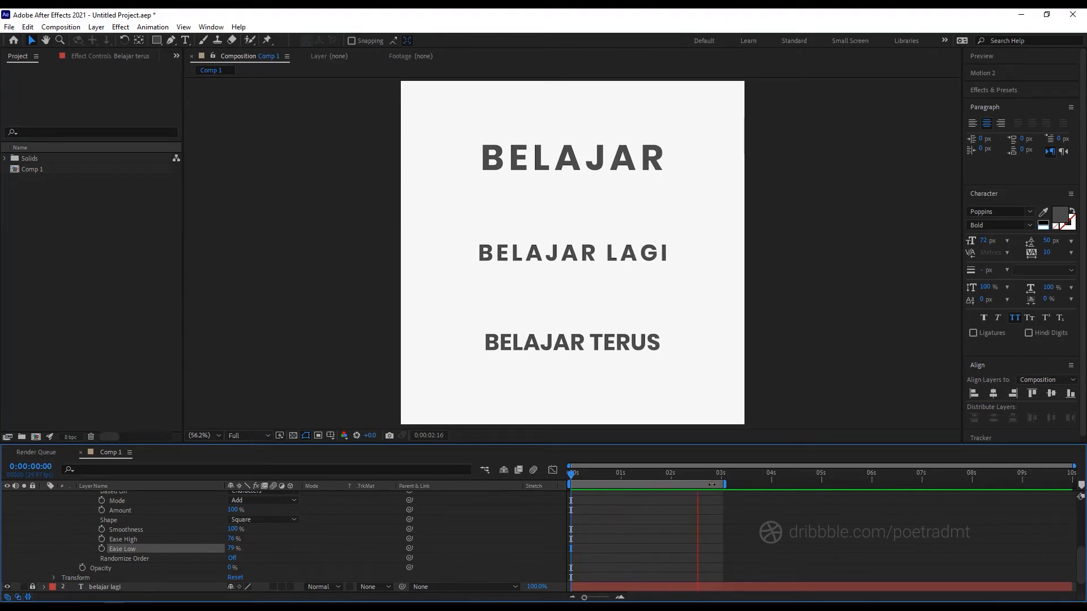
mouse_move(719, 475)
left_mouse_down()
mouse_move(558, 491)
mouse_move(720, 488)
left_mouse_up()
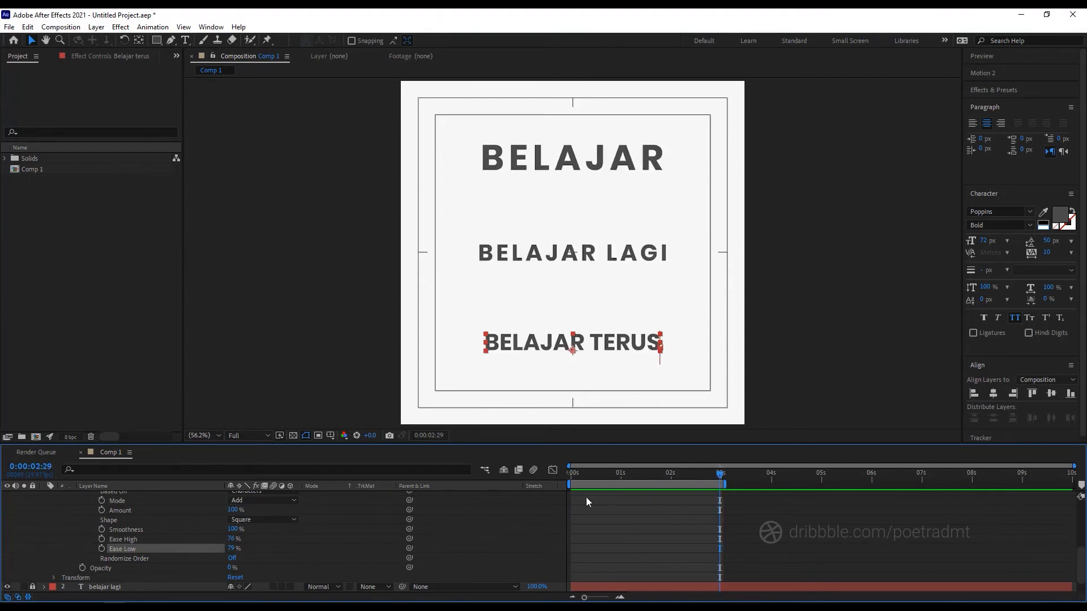
Step: Turn on Randomize Order for the Belajar terus Range Selector and return to the beginning of the timeline
left_click(235, 557)
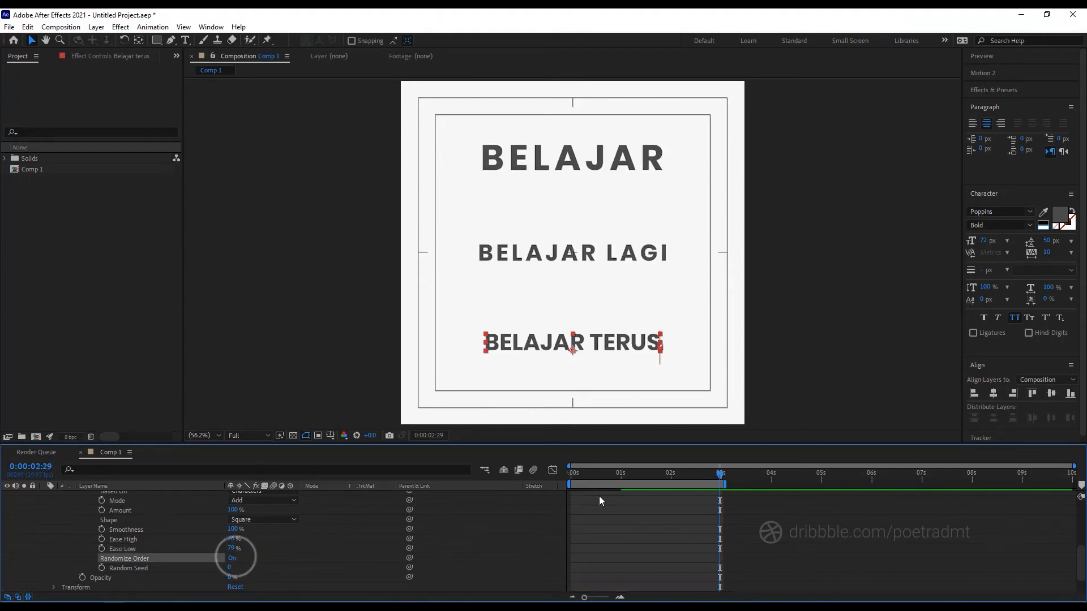
left_click_drag(594, 478, 571, 476)
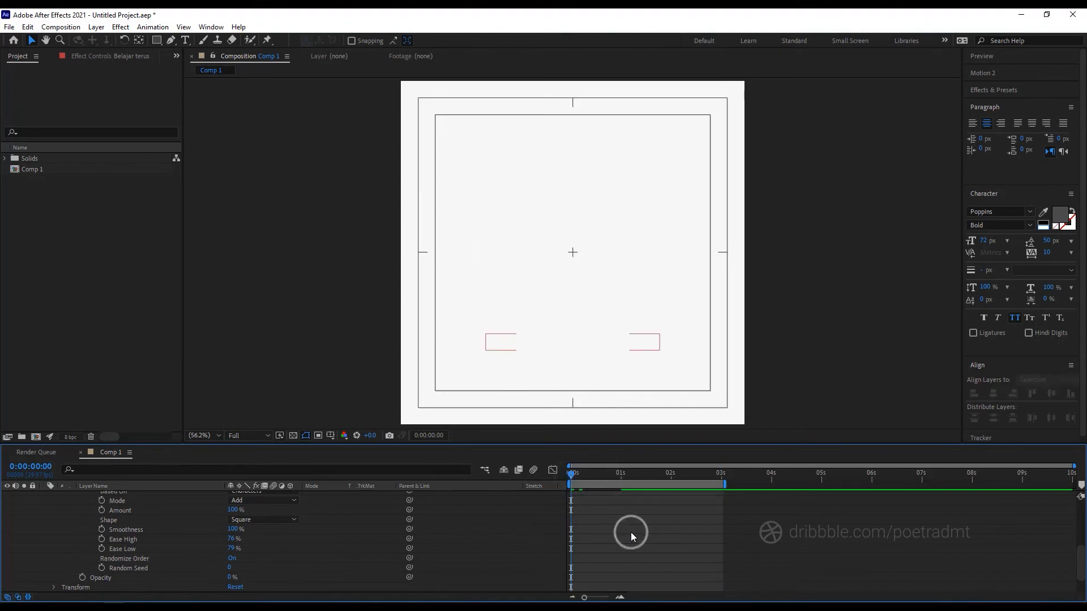
Step: Preview the randomized text, turn off Randomize Order for the Belajar terus Range Selector, and move the current time to 3 seconds
key("space")
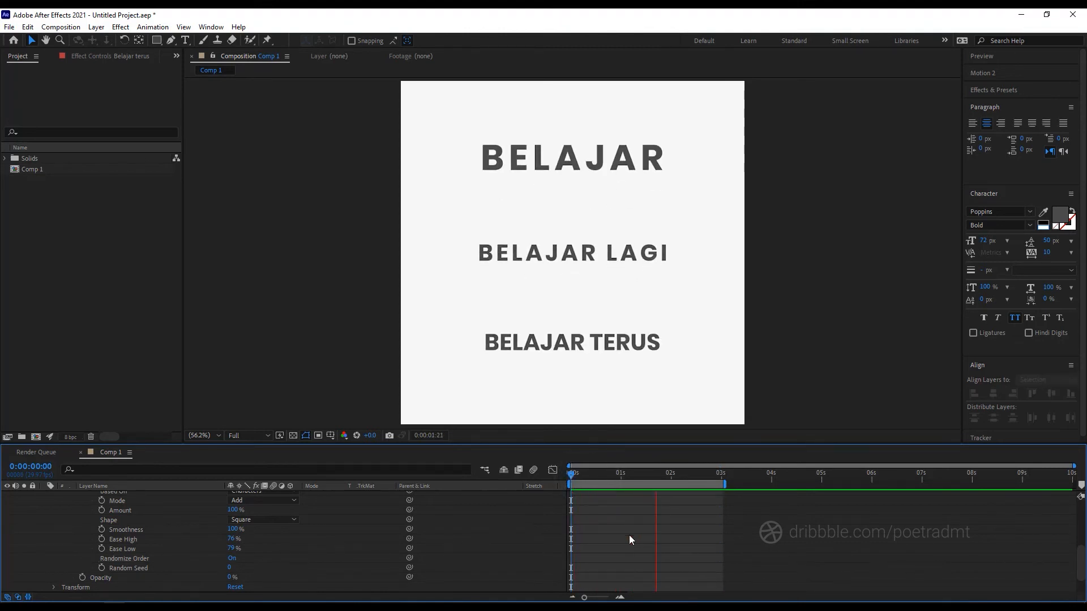
left_click(231, 557)
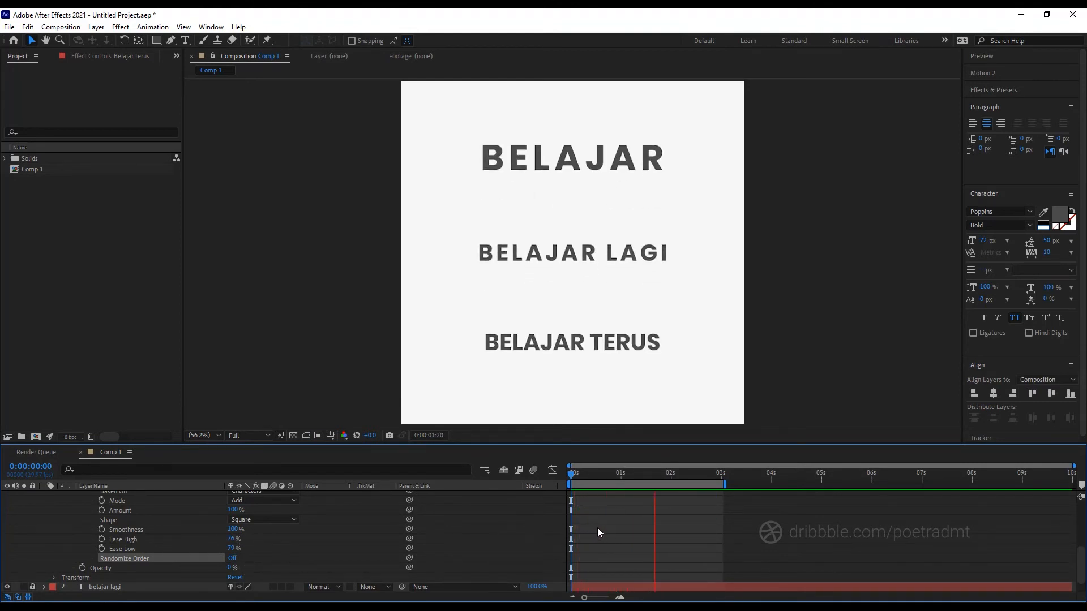
key("space")
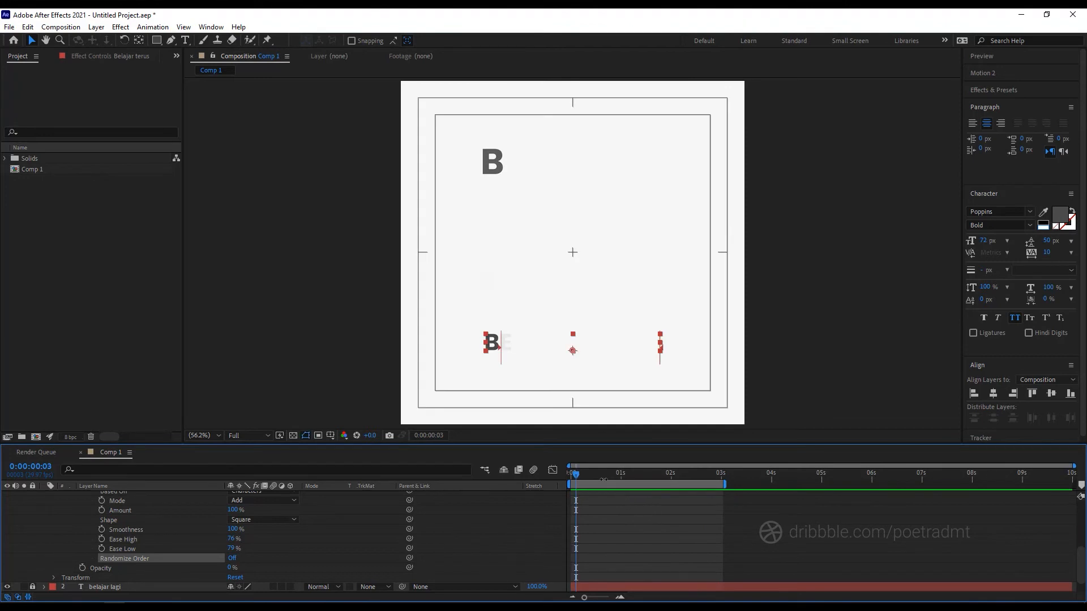
left_click(603, 479)
left_click_drag(589, 476, 721, 482)
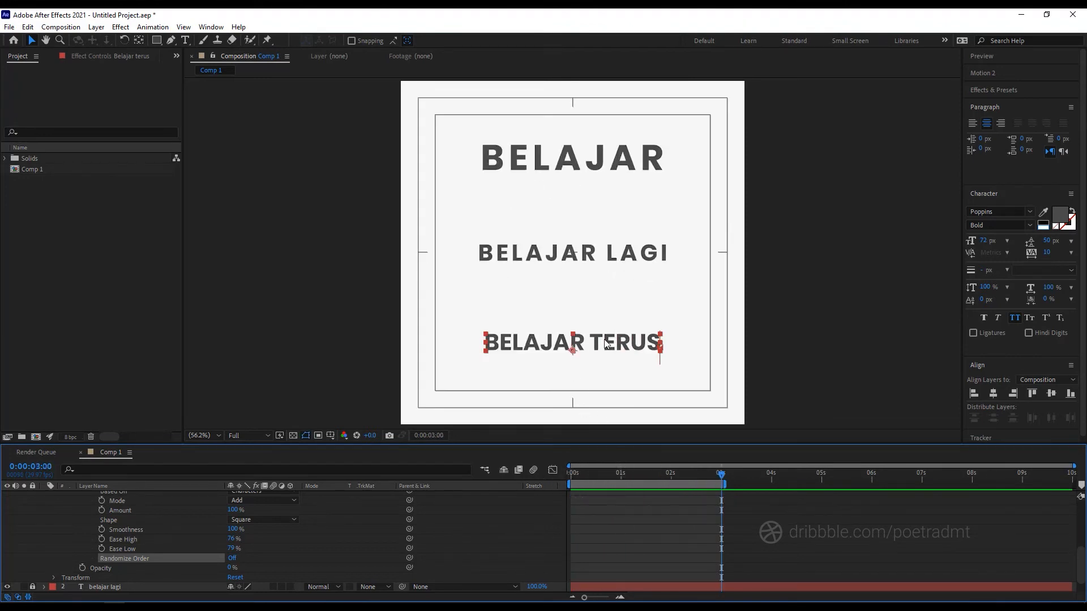
Step: Move the BELAJAR TERUS text up closer beneath BELAJAR LAGI and collapse the Belajar terus layer's properties
left_click_drag(605, 343, 605, 306)
left_click(622, 502)
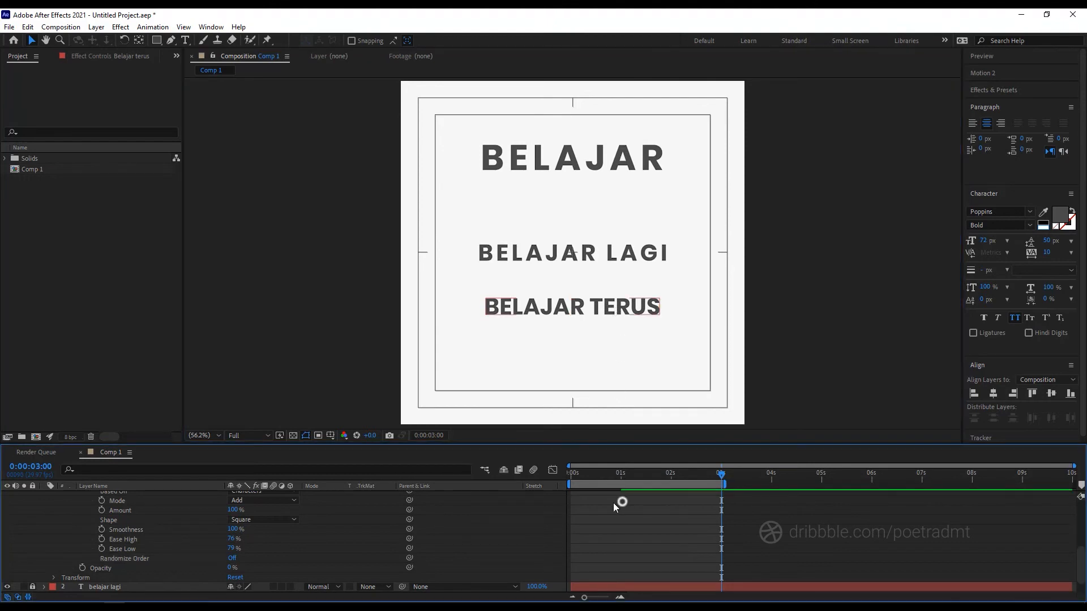
scroll(188, 508, "up", 3)
left_click(64, 511)
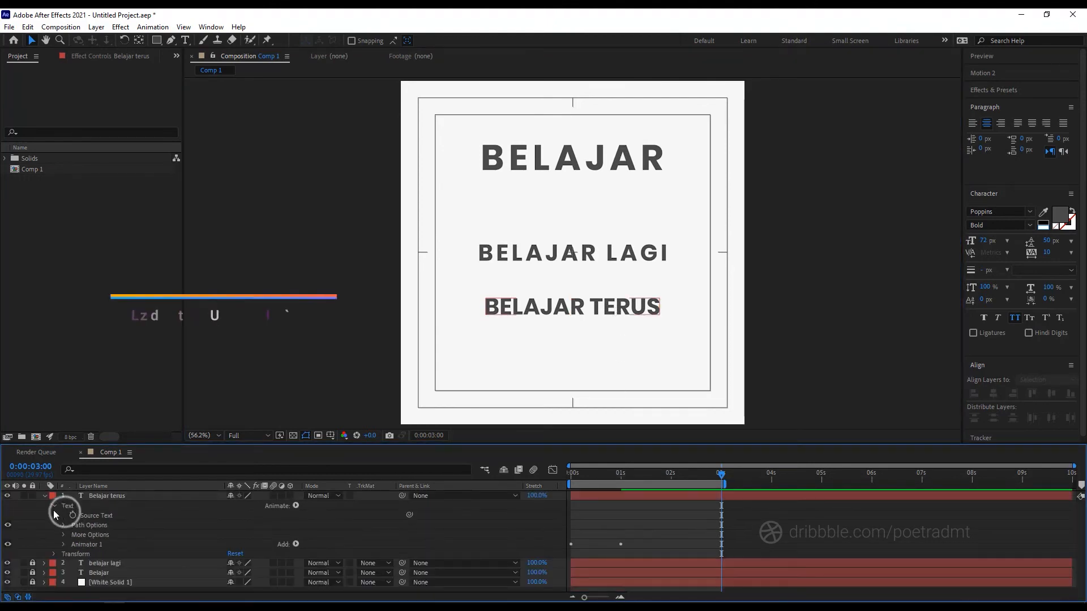
left_click(45, 495)
Step: Duplicate the Belajar terus layer and move the copy straight down below the original text
left_click(104, 496)
key("ctrl+d")
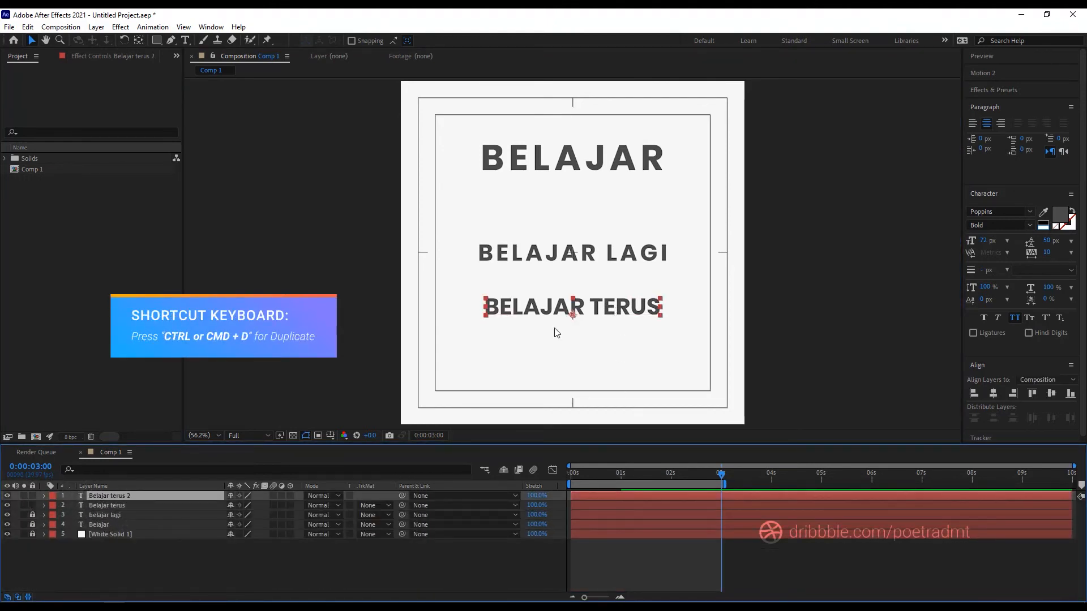
left_click_drag(610, 312, 609, 361)
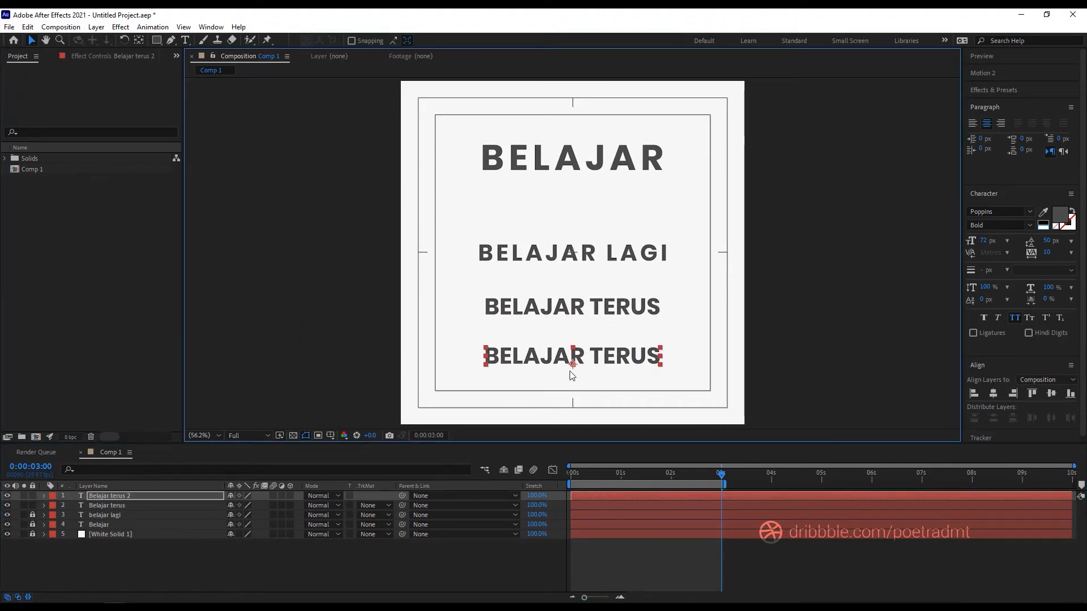
Step: Distribute the belajar lagi layer and both Belajar terus layers evenly by vertical center, and lock every layer except Belajar terus 2
left_click(32, 524)
left_click(33, 515)
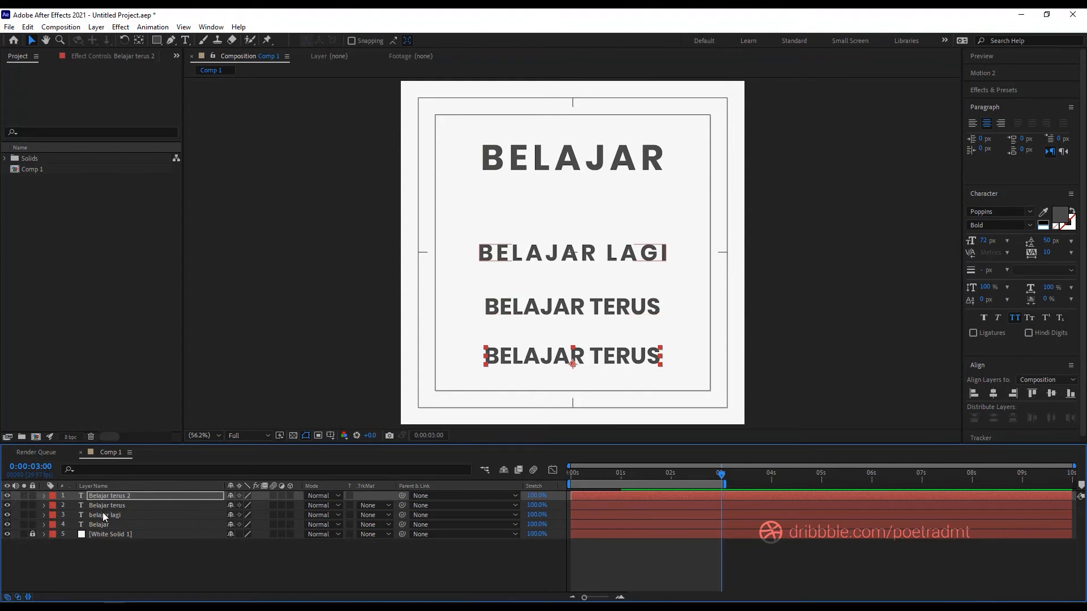
left_click(105, 516, "shift")
left_click(992, 419)
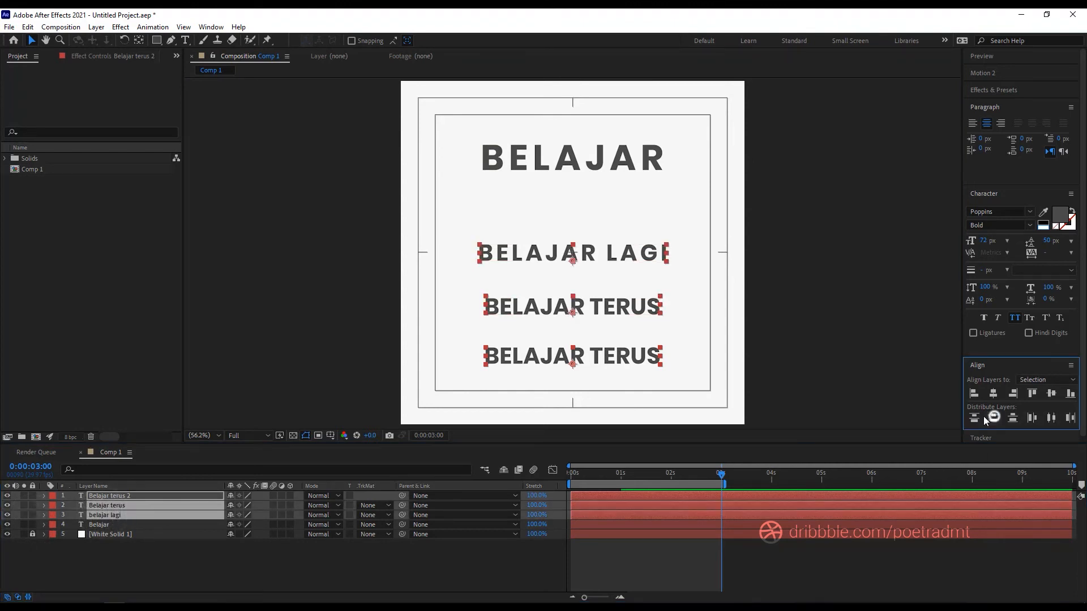
left_click(846, 389)
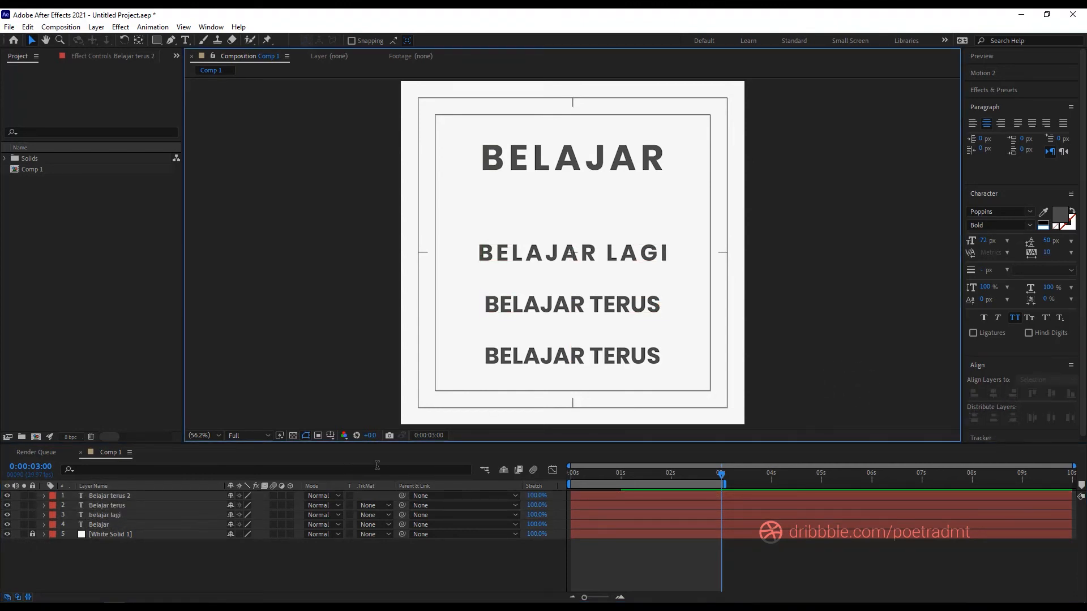
left_click(108, 496)
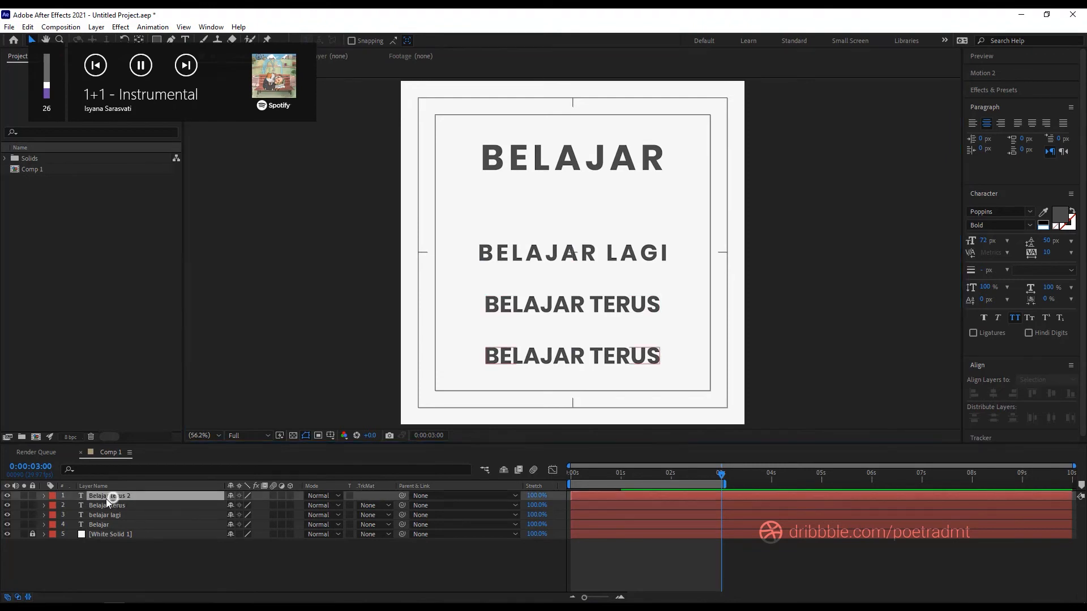
left_click_drag(32, 506, 32, 524)
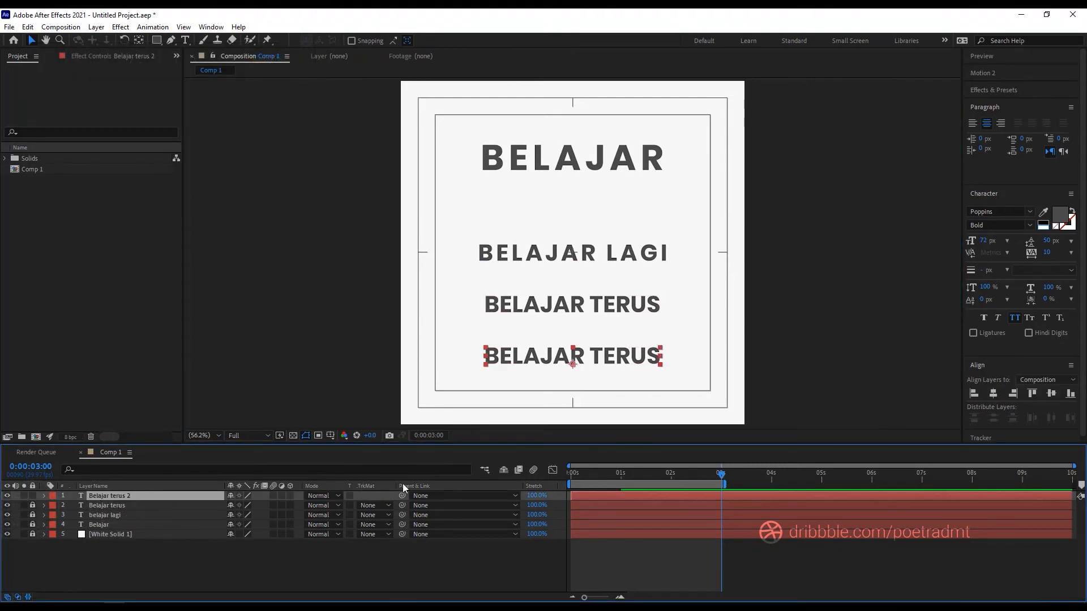
Step: Expand Range Selector 1 of Belajar terus 2 and remove its Start keyframes with the current time at 1 second
left_click(44, 496)
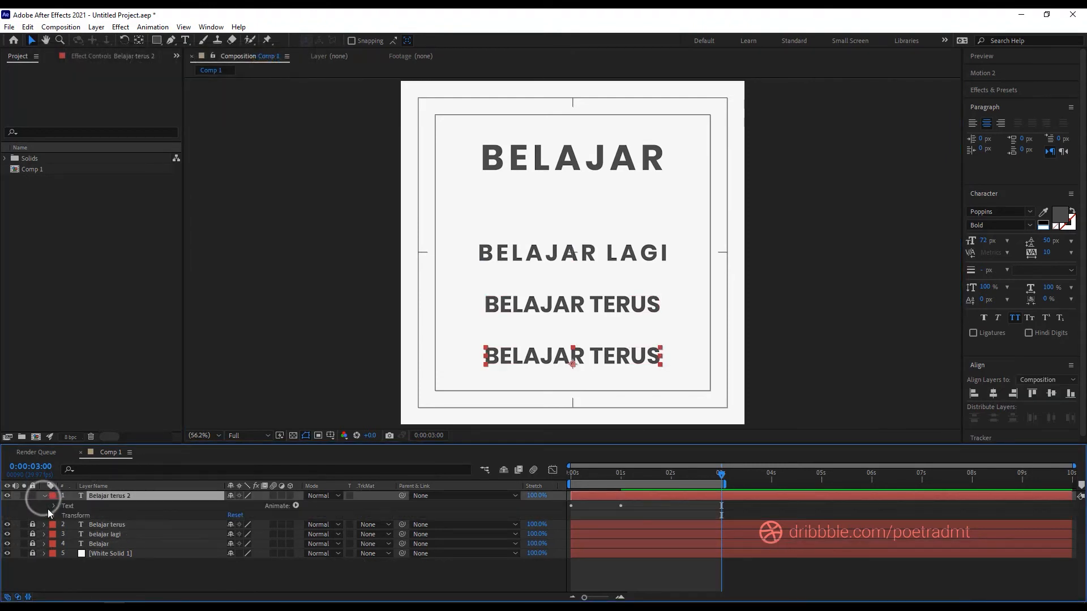
left_click(53, 506)
left_click(64, 544)
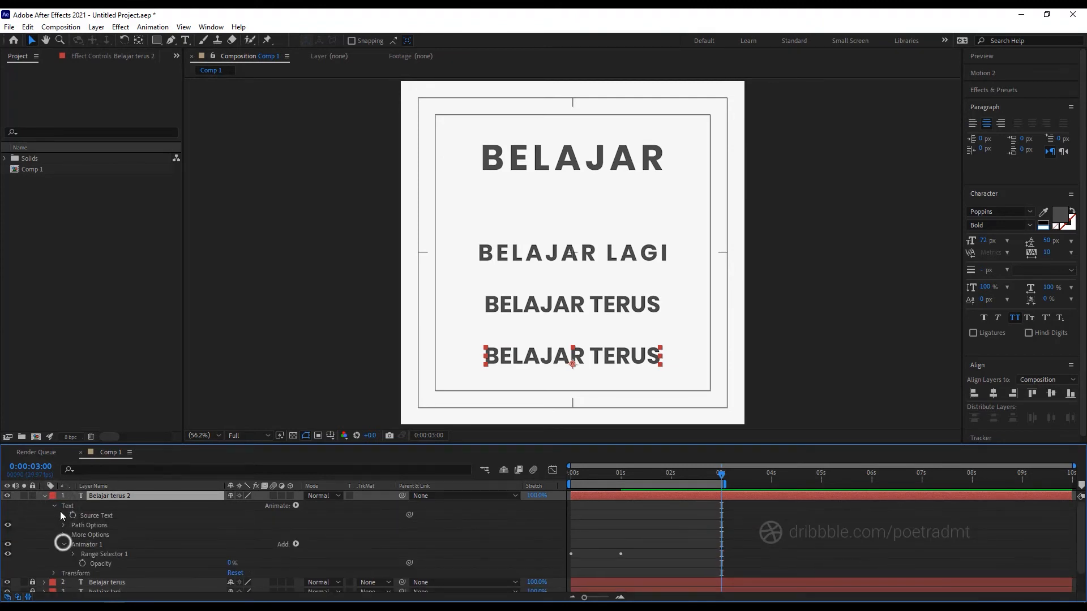
left_click(73, 553)
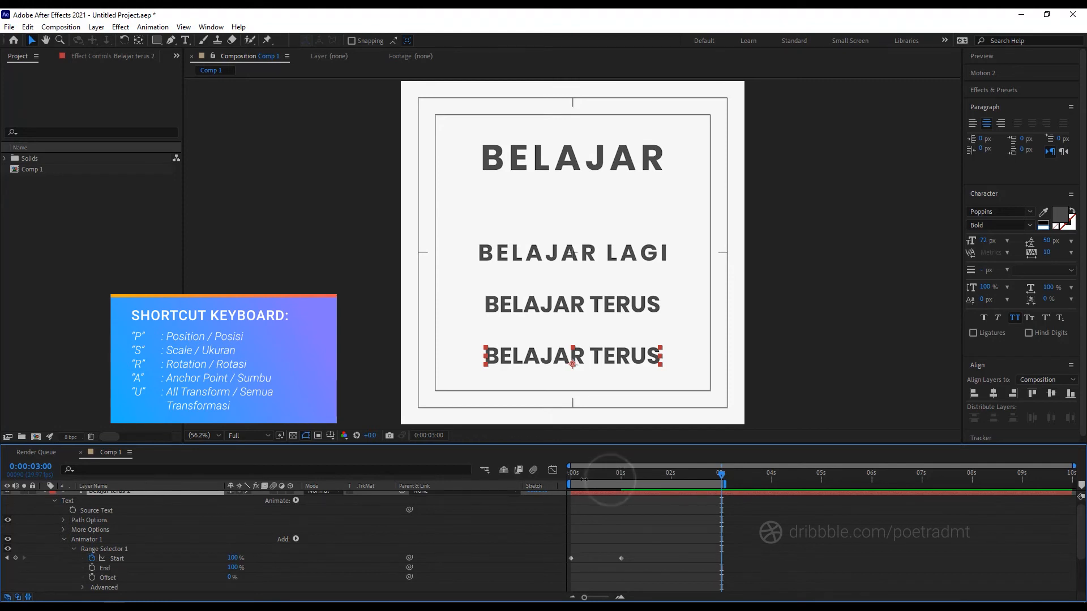
left_click_drag(582, 478, 621, 477)
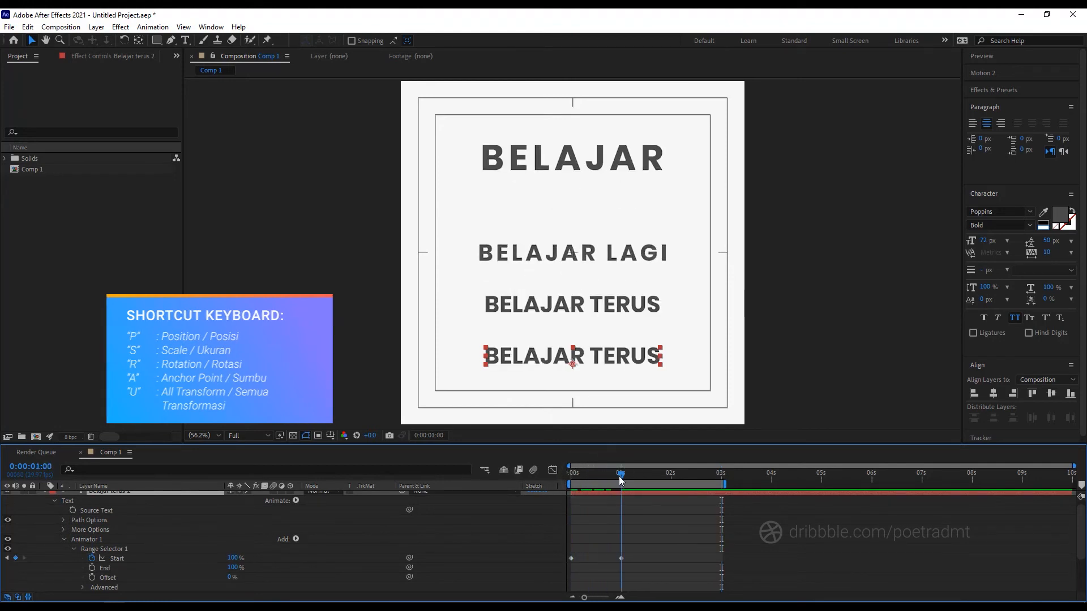
left_click(92, 558)
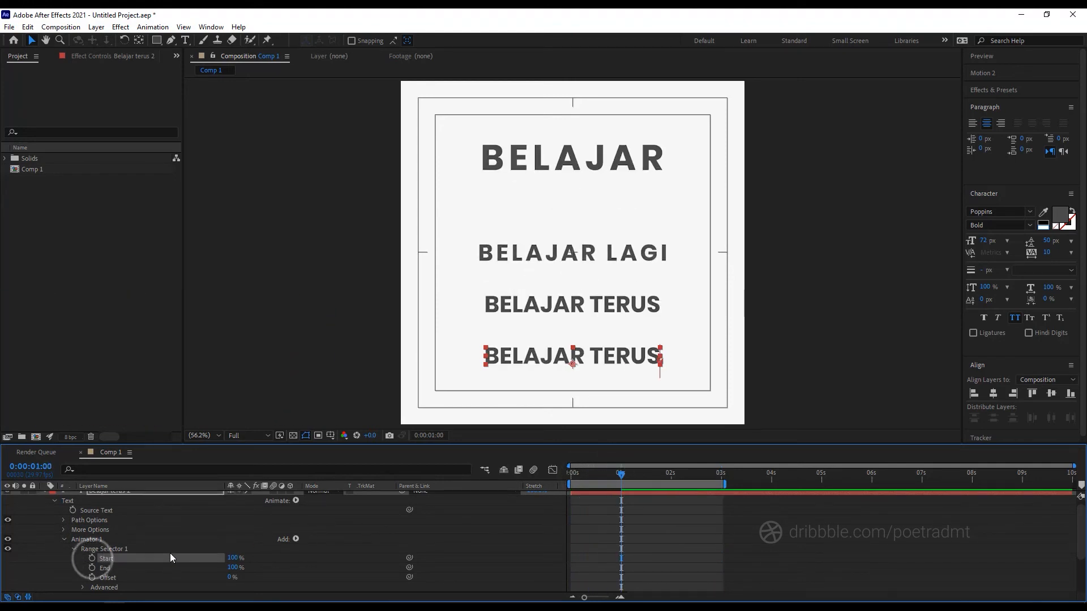
Step: Set the Shape of Belajar terus 2's Range Selector to Ramp Up in its Advanced options
scroll(170, 552, "down", 2)
left_click(84, 558)
scroll(85, 566, "down", 3)
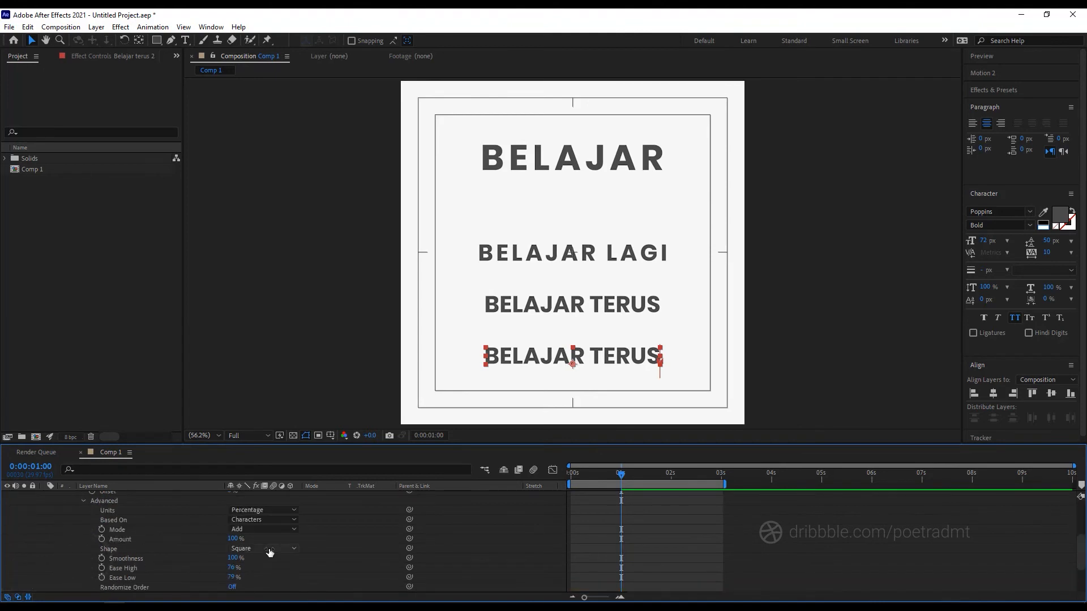
left_click(260, 548)
left_click(279, 488)
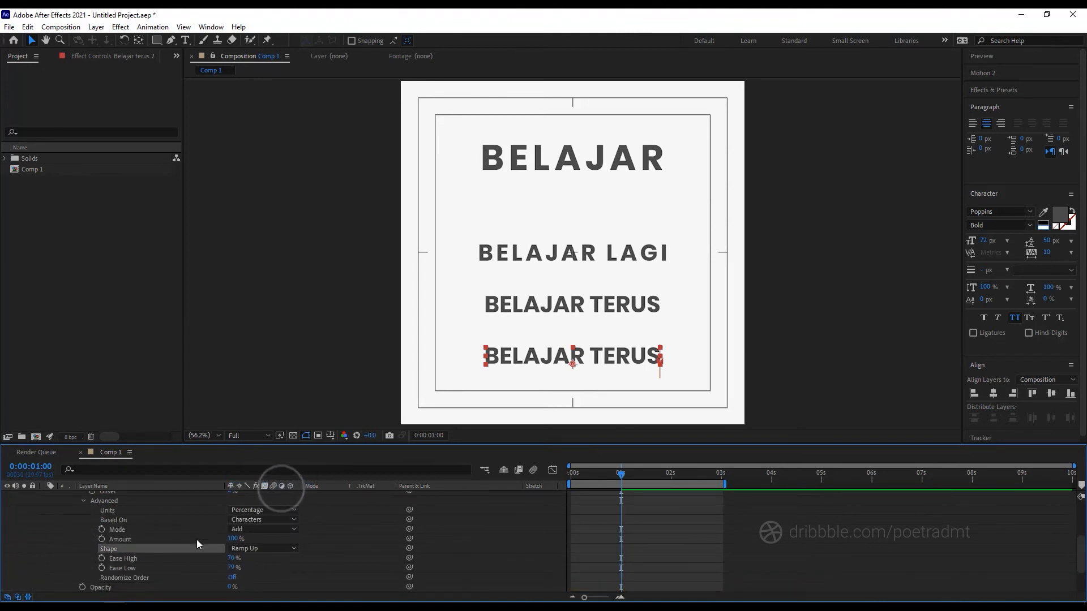
left_click(233, 560)
left_click(232, 569)
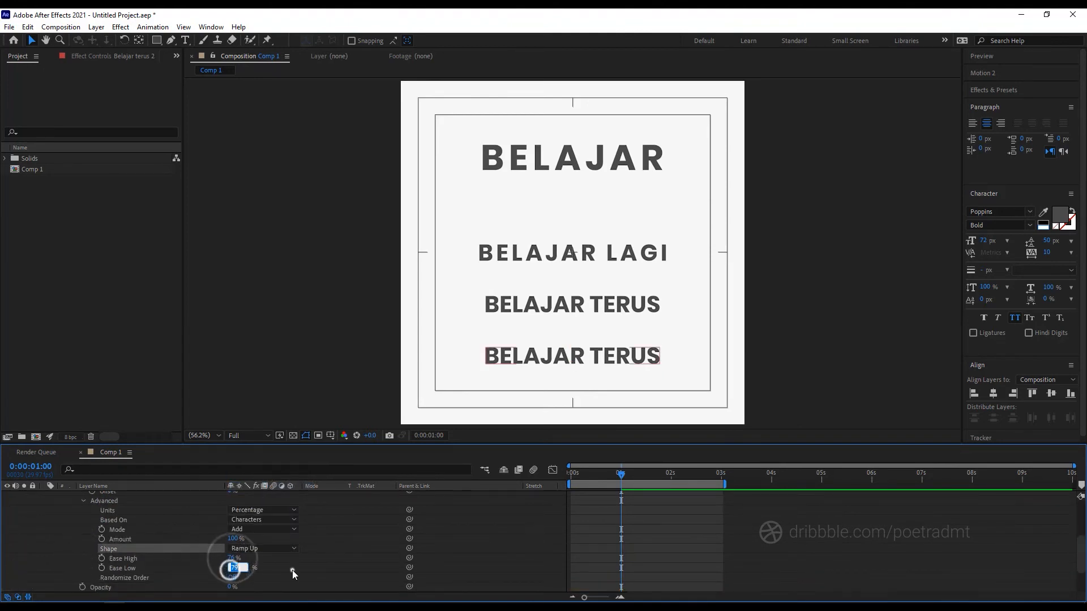
left_click(292, 570)
Step: Keyframe Belajar terus 2's Range Selector Offset from -100% at 0 seconds to 100% at 1 second, with Start set to 0%
scroll(161, 528, "up", 1)
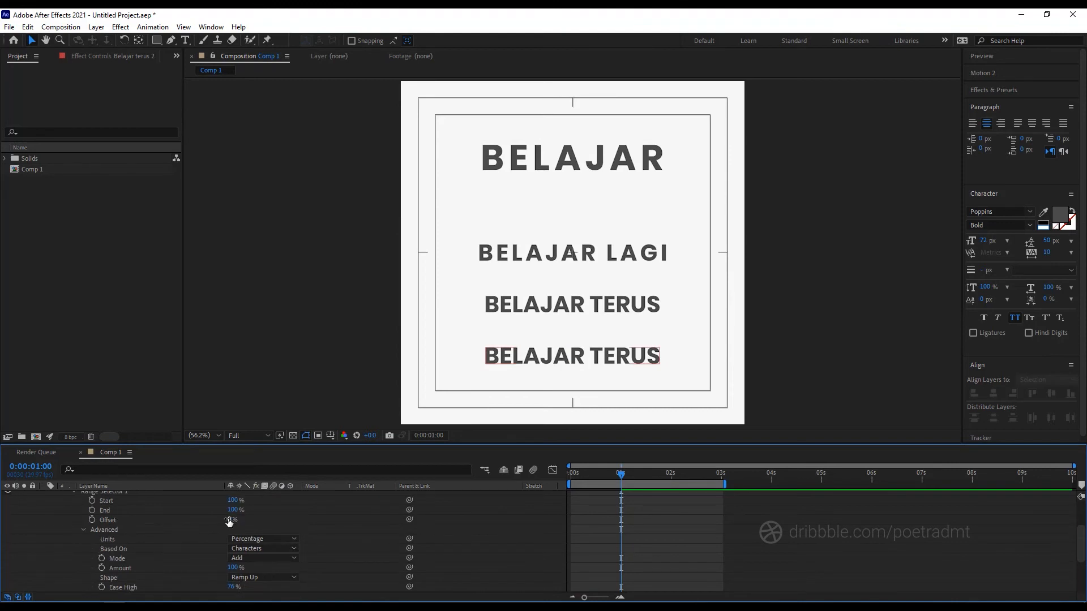
left_click_drag(232, 520, 136, 528)
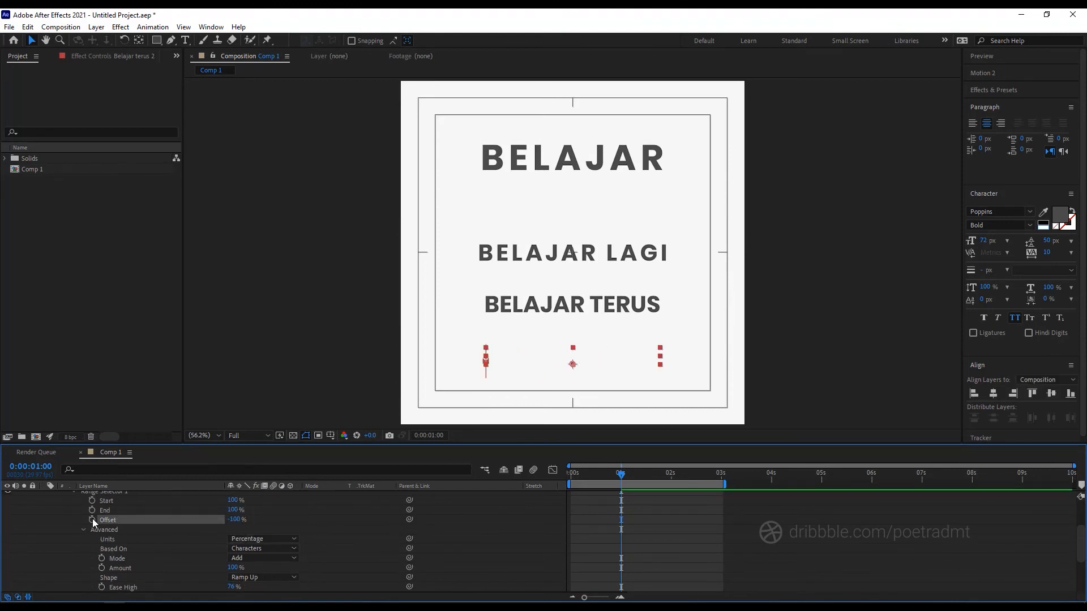
left_click_drag(620, 520, 529, 521)
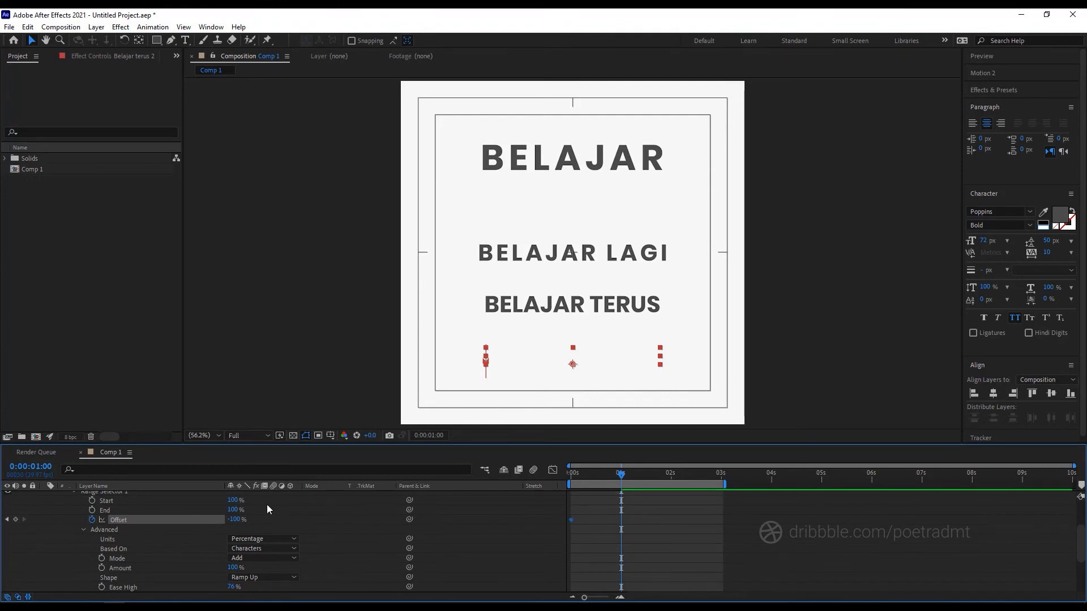
left_click(236, 501)
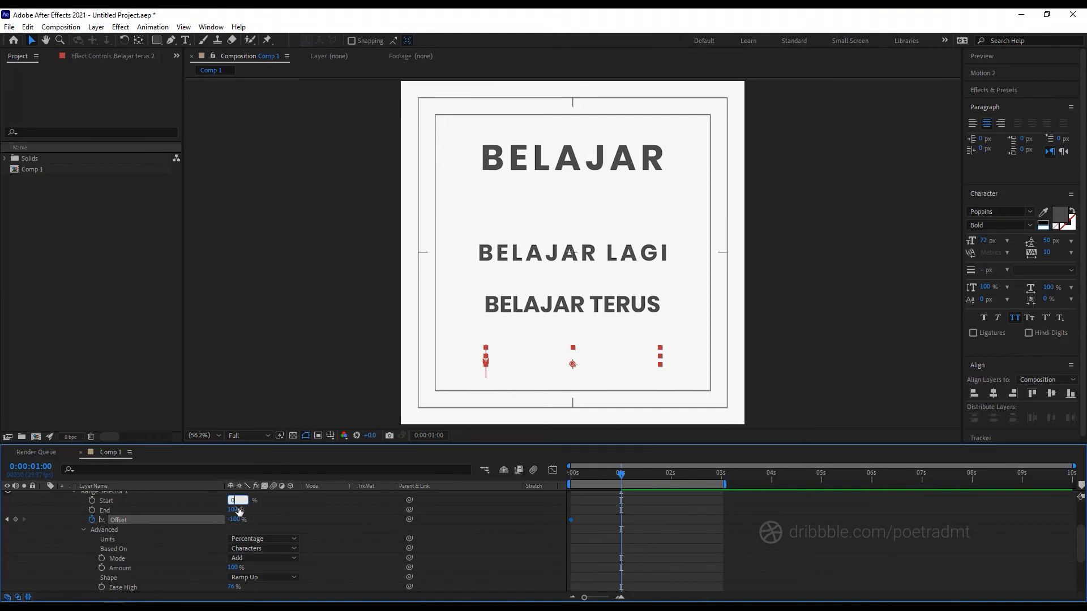
key("Return")
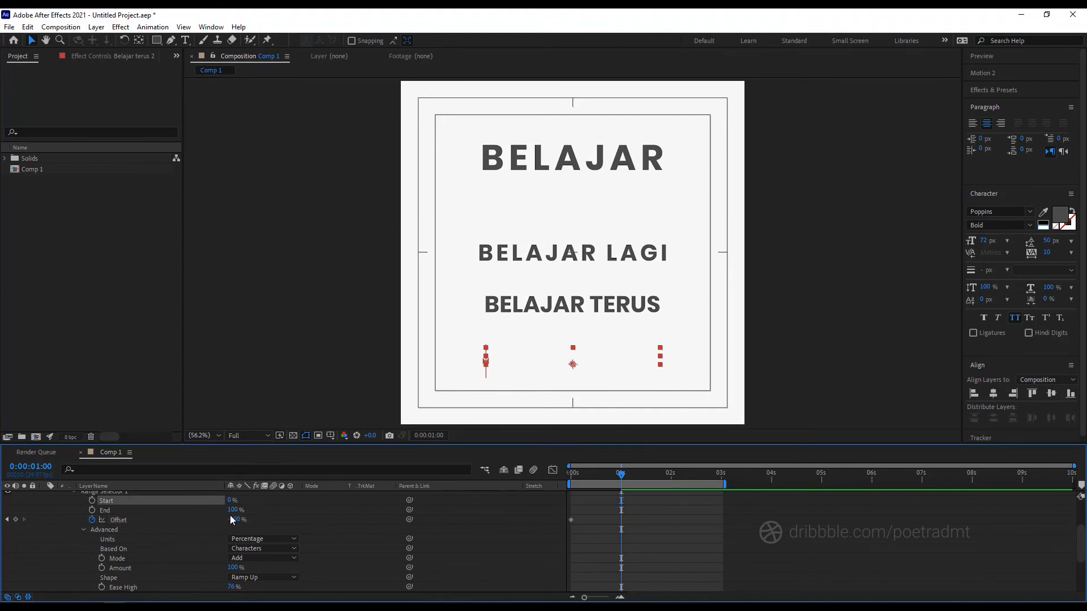
left_click_drag(233, 520, 388, 519)
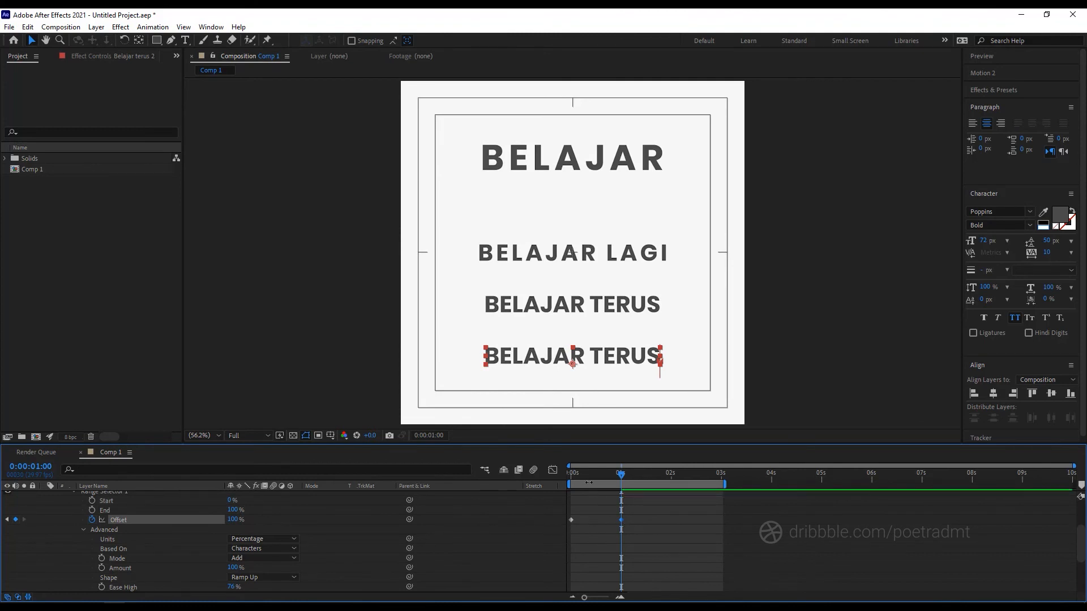
Step: Preview the Ramp Up text reveal from the start of the timeline and scrub through its first second
left_click_drag(586, 475, 560, 479)
left_click(584, 519)
key("space")
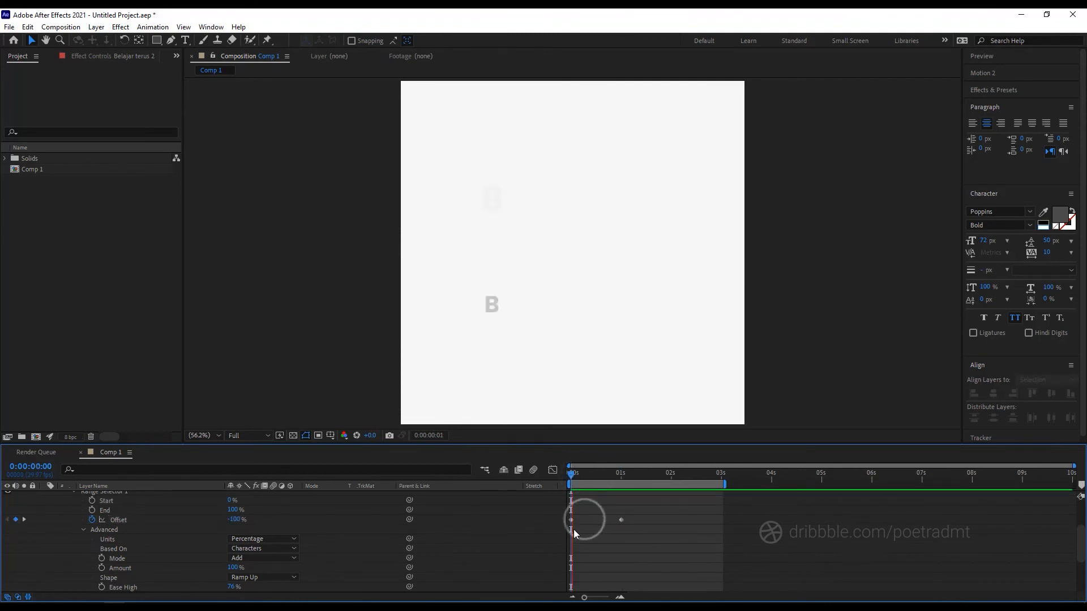
key("apostrophe")
left_click_drag(592, 474, 620, 474)
left_click(663, 527)
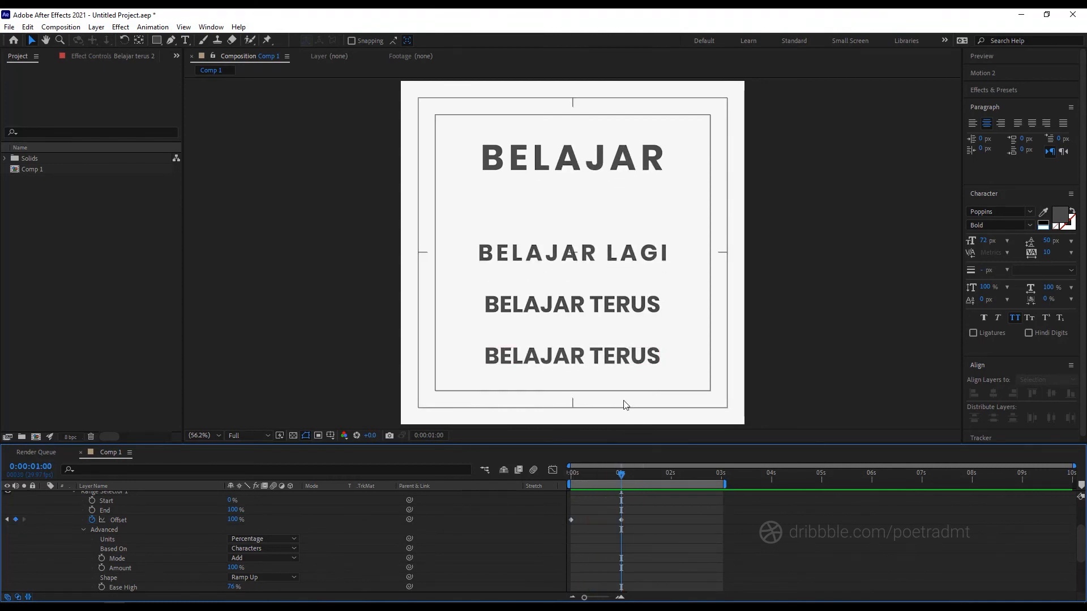
left_click_drag(594, 476, 563, 481)
key("space")
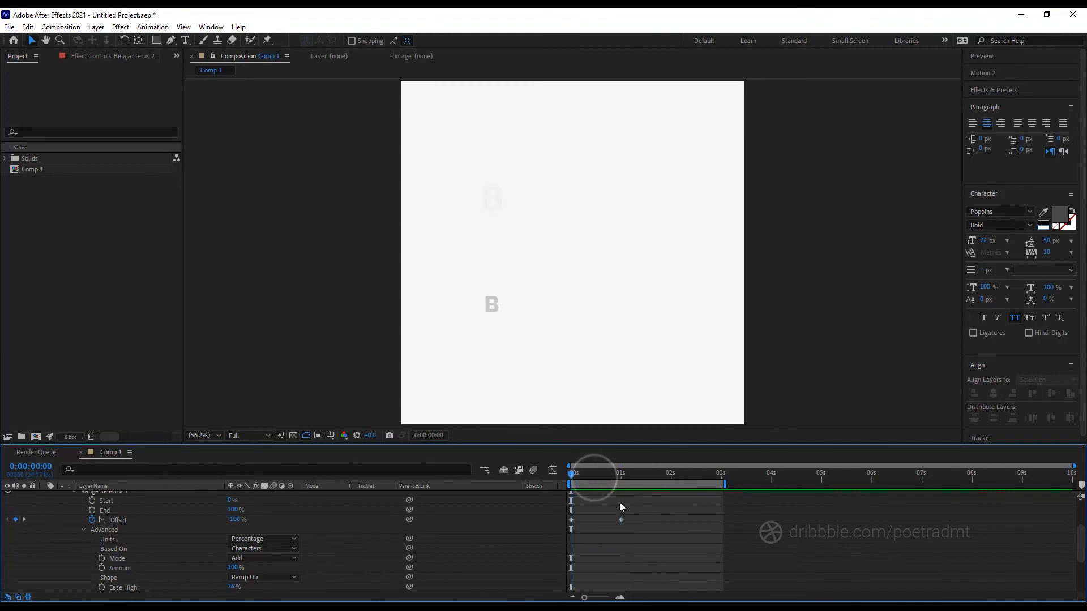
key("space")
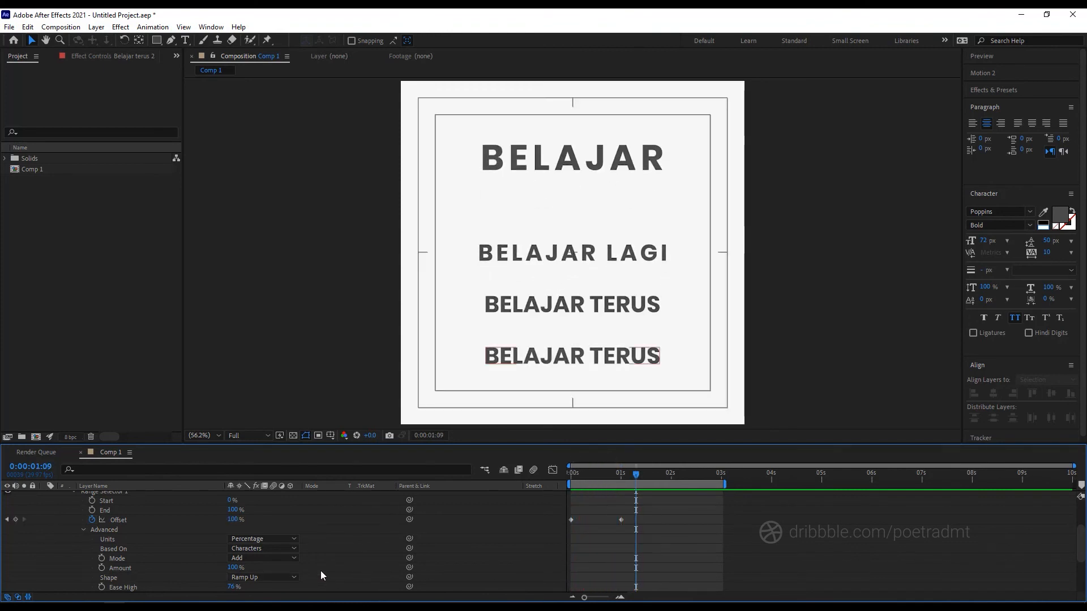
Step: Turn on Randomize Order for Belajar terus 2's Range Selector and preview the animation from the start
scroll(232, 576, "down", 2)
left_click(232, 577)
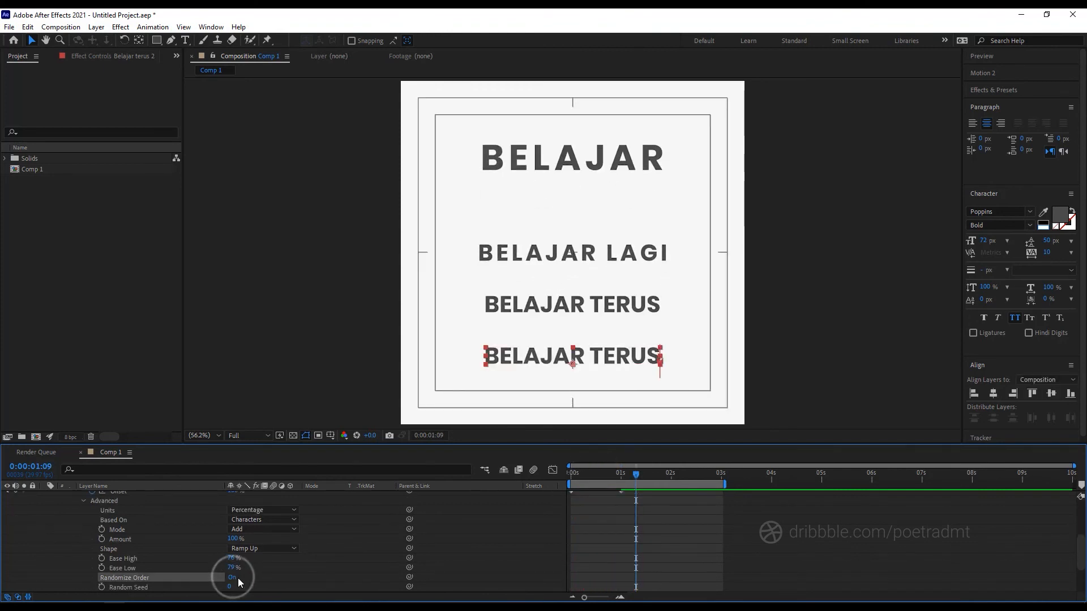
left_click_drag(600, 477, 553, 483)
key("space")
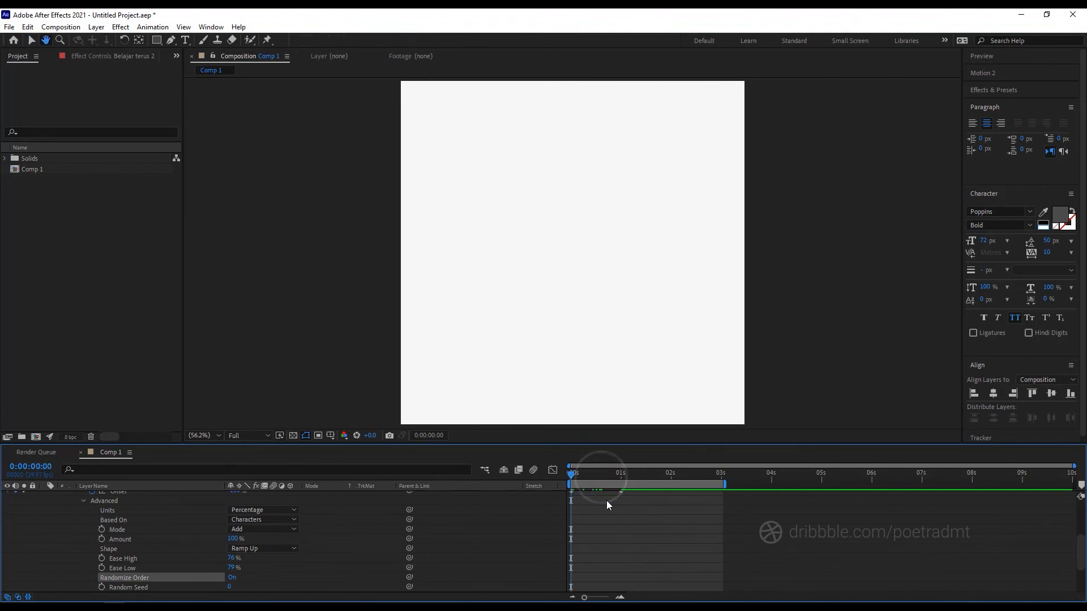
key("space")
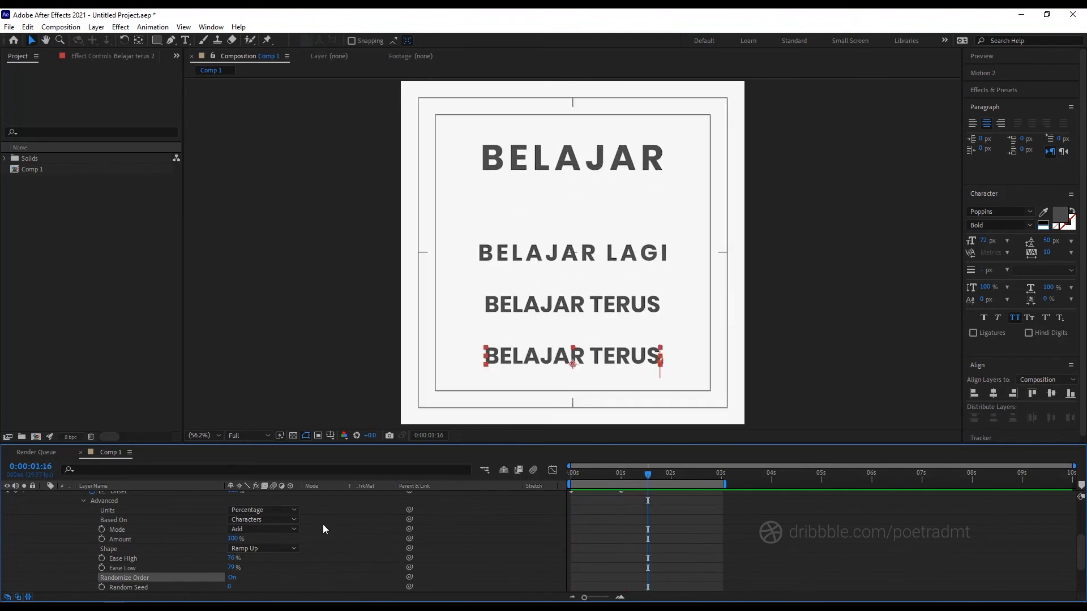
scroll(334, 526, "up", 2)
scroll(40, 517, "up", 1)
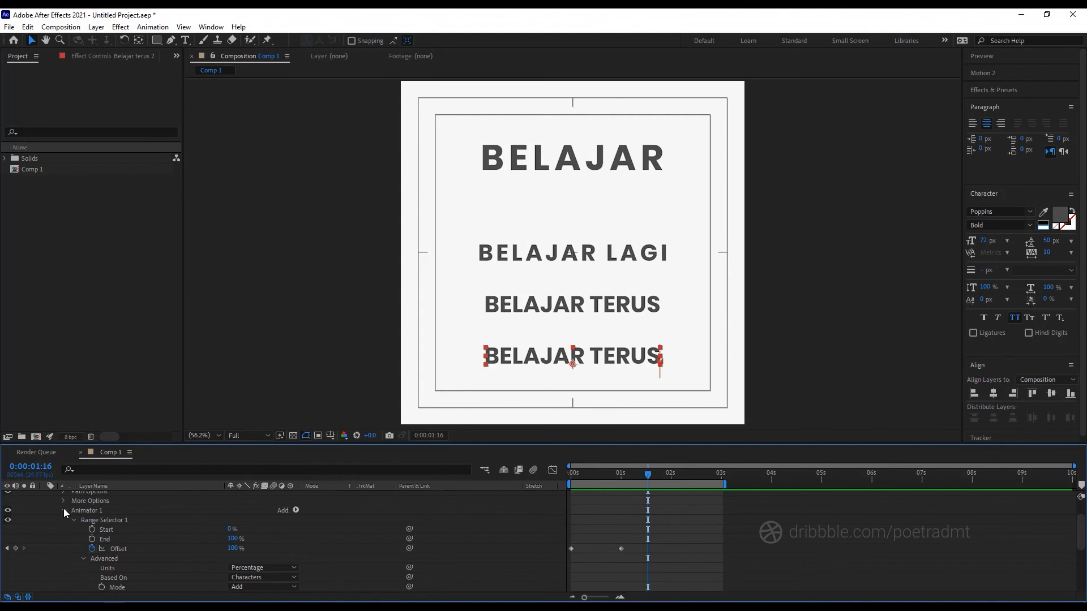
Step: Collapse the Belajar terus 2 layer's properties and lock the layer
left_click(63, 510)
scroll(41, 503, "up", 1)
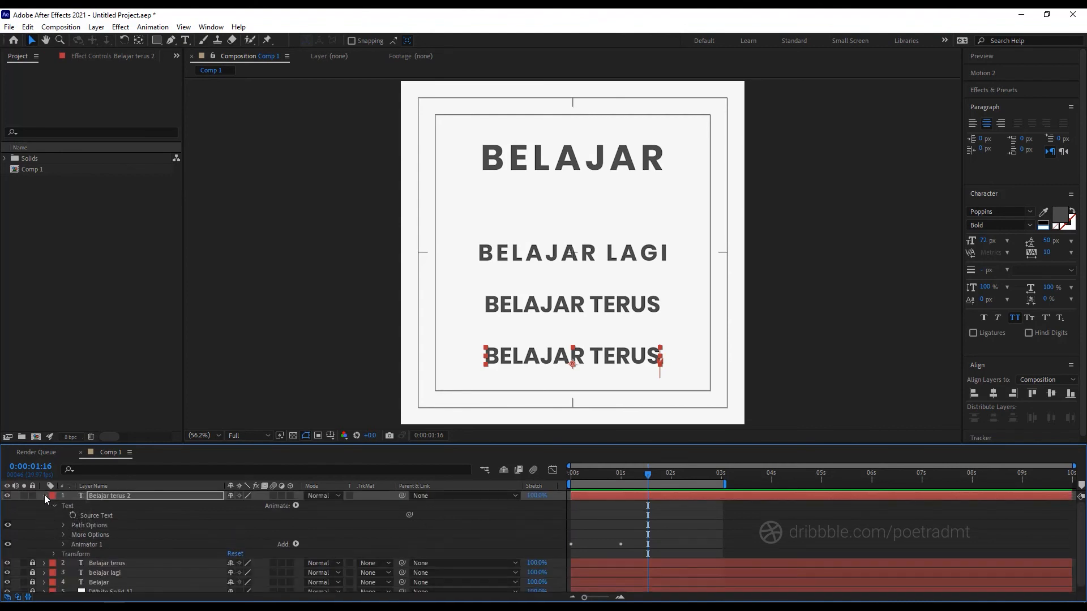
left_click(45, 496)
left_click(32, 496)
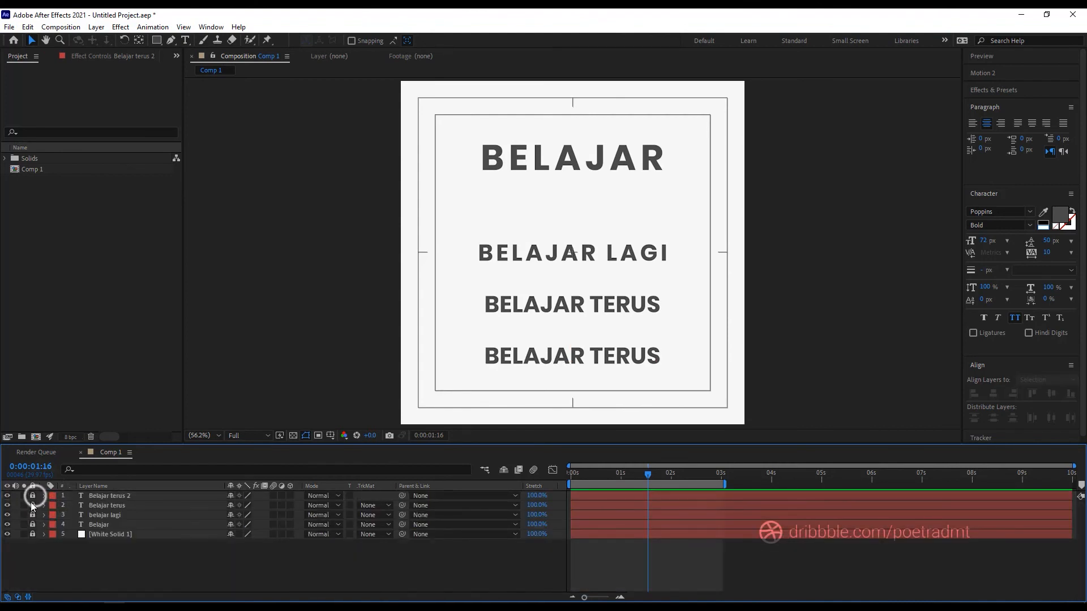
Step: Unlock and select the belajar lagi layer, and preview the composition from the start
left_click(33, 514)
left_click(93, 515)
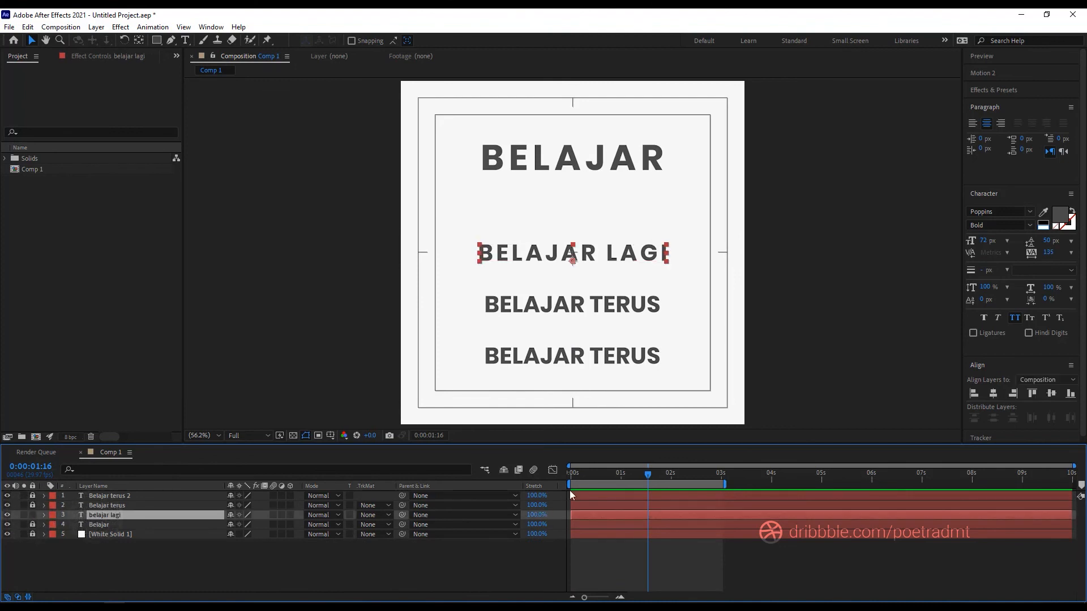
left_click_drag(583, 476, 563, 482)
key("space")
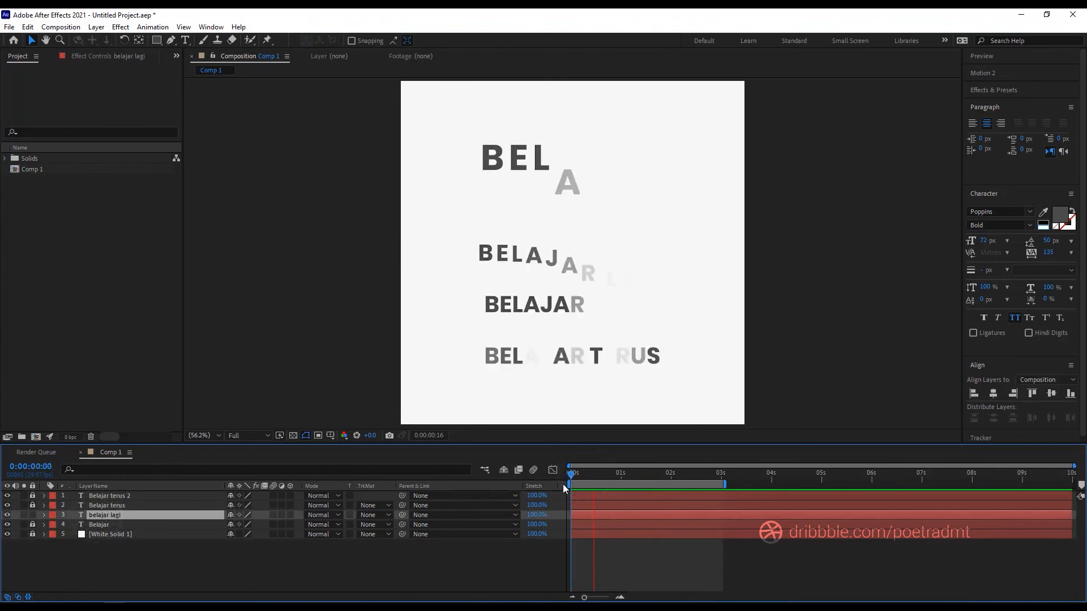
left_click(158, 515)
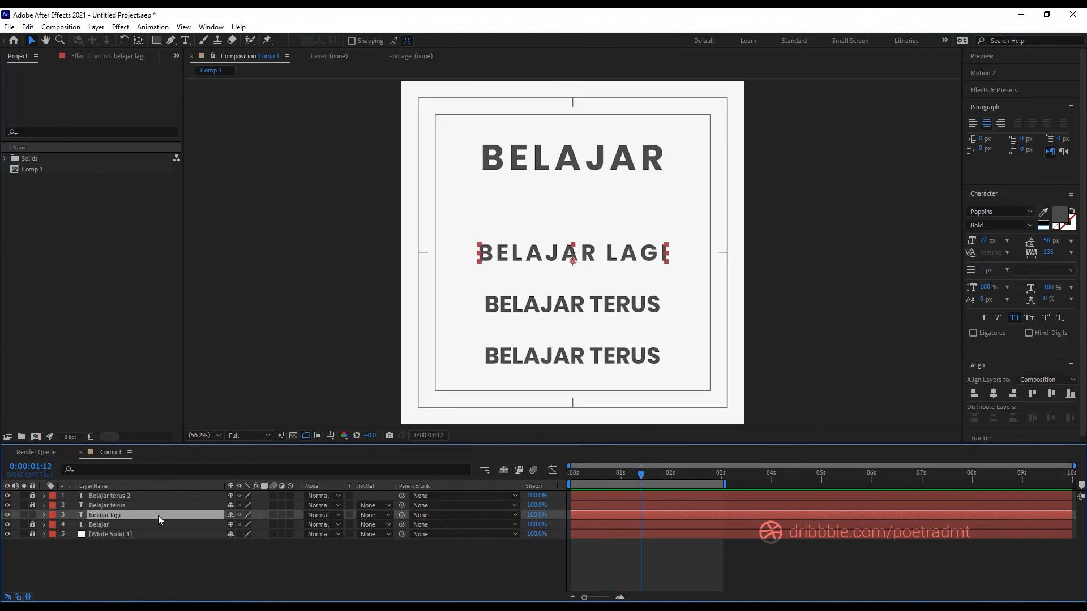
Step: Turn on Randomize Order in the Advanced options of belajar lagi's Range Selector 1
left_click(44, 515)
left_click(53, 524)
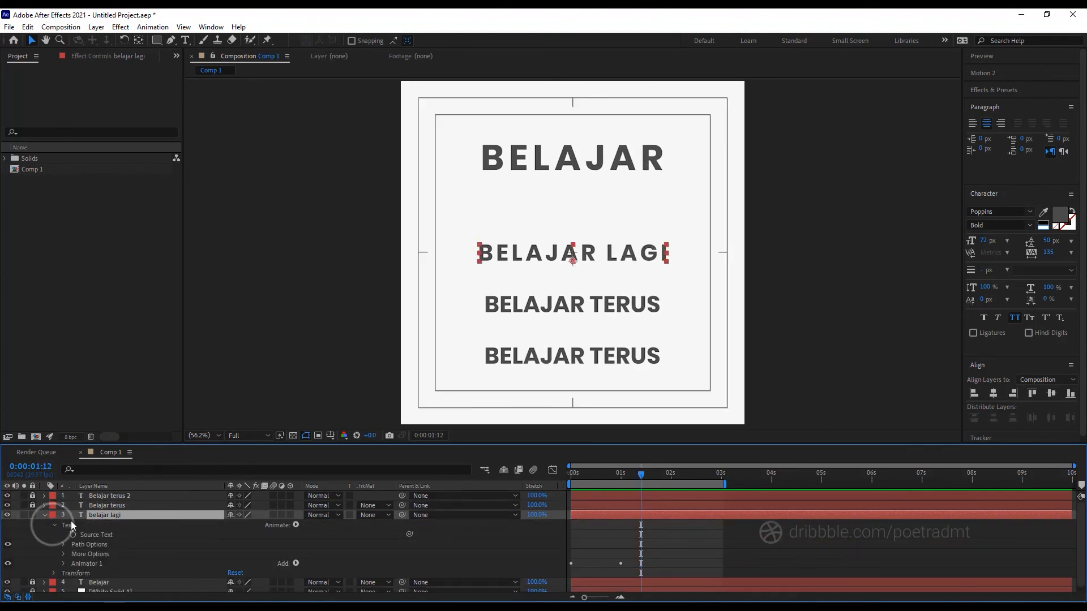
left_click(62, 563)
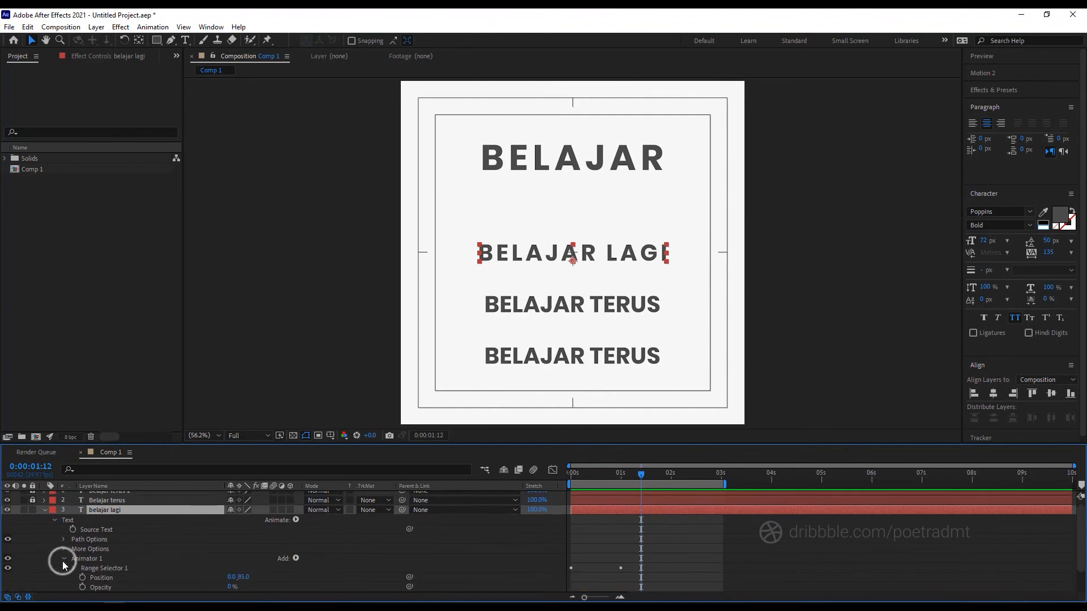
left_click(73, 567)
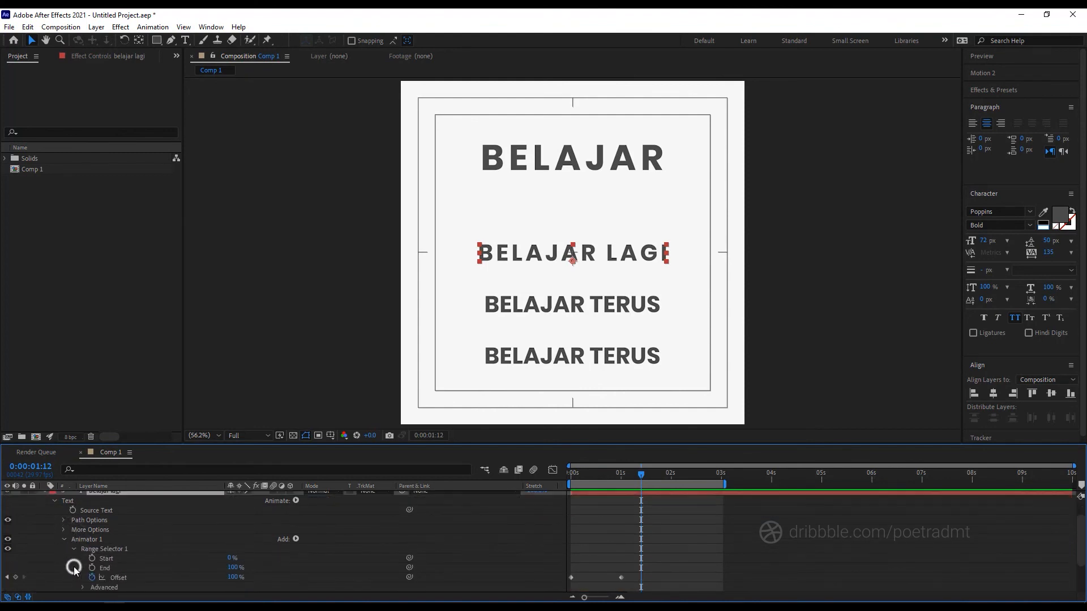
scroll(181, 571, "down", 2)
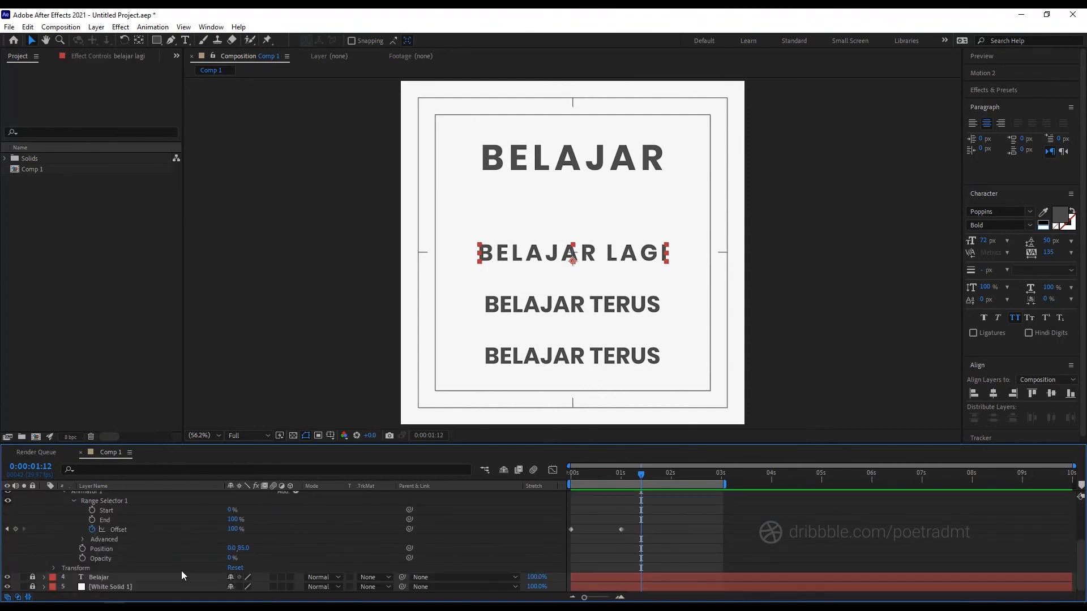
left_click(83, 539)
scroll(141, 566, "down", 2)
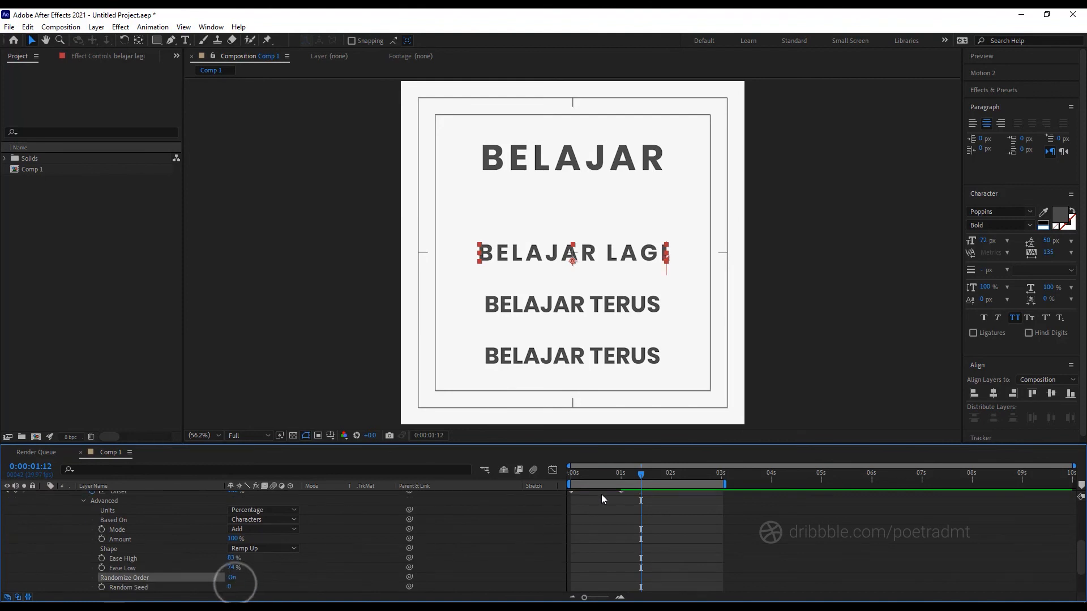
Step: Preview the randomized BELAJAR LAGI text animation from the start of the timeline
left_click_drag(600, 475, 544, 476)
key("space")
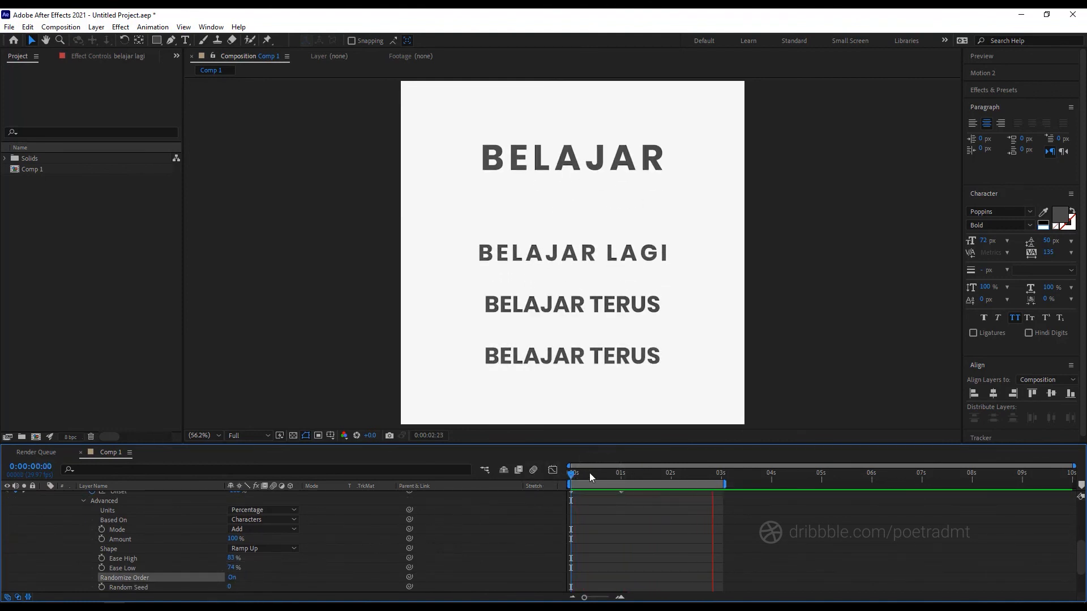
key("space")
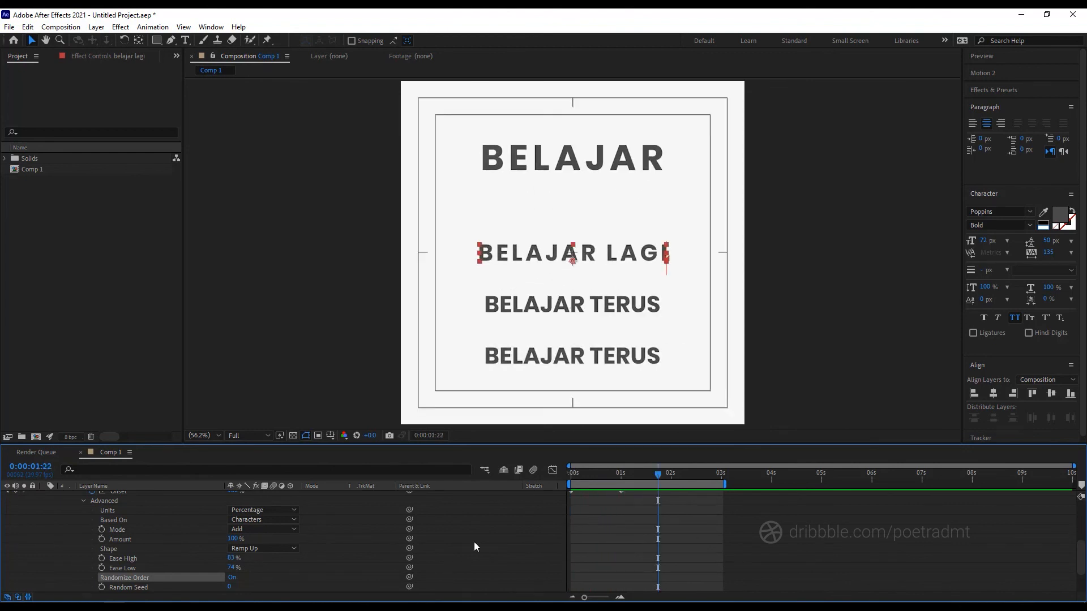
Step: Collapse belajar lagi's properties and unlock the Belajar terus 2, Belajar terus and Belajar layers
left_click(427, 543)
scroll(65, 518, "up", 2)
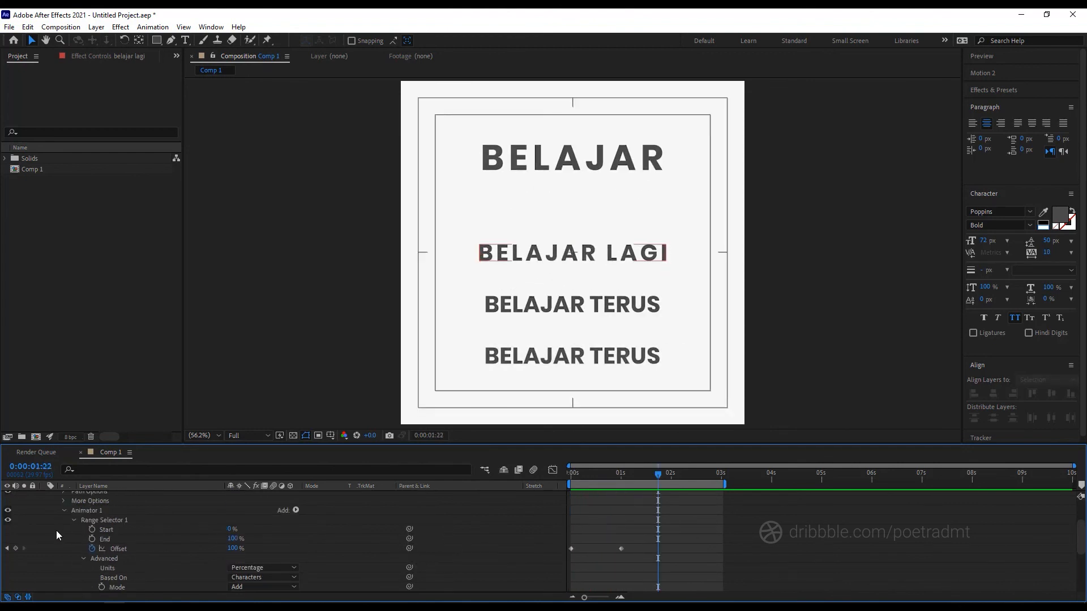
scroll(62, 524, "up", 3)
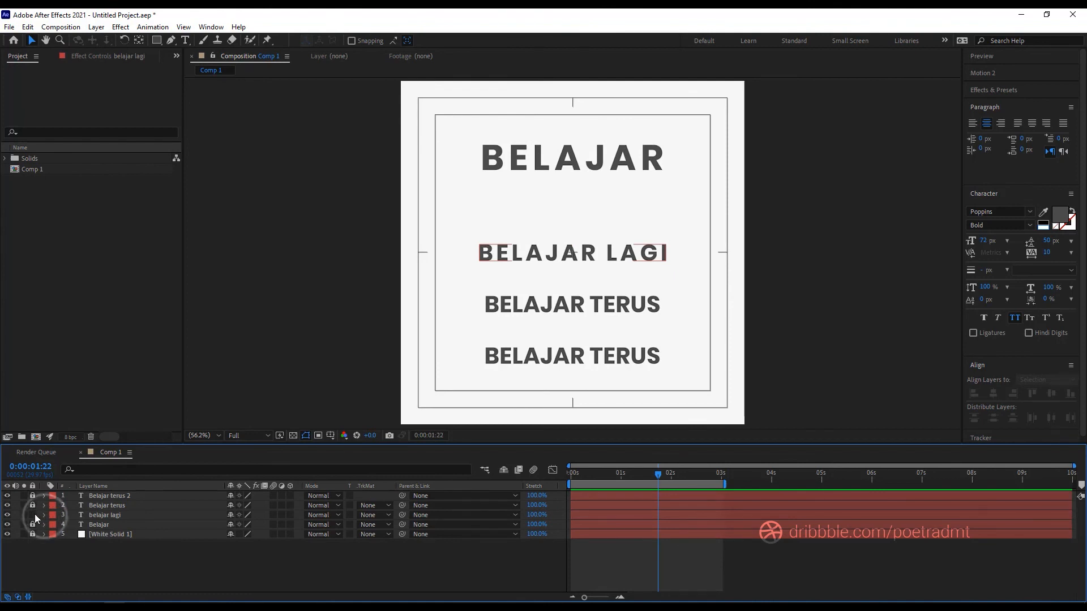
left_click_drag(33, 495, 34, 506)
left_click(33, 524)
Step: Distribute the four text layers, Belajar through Belajar terus 2, evenly by their vertical centers
left_click(107, 525)
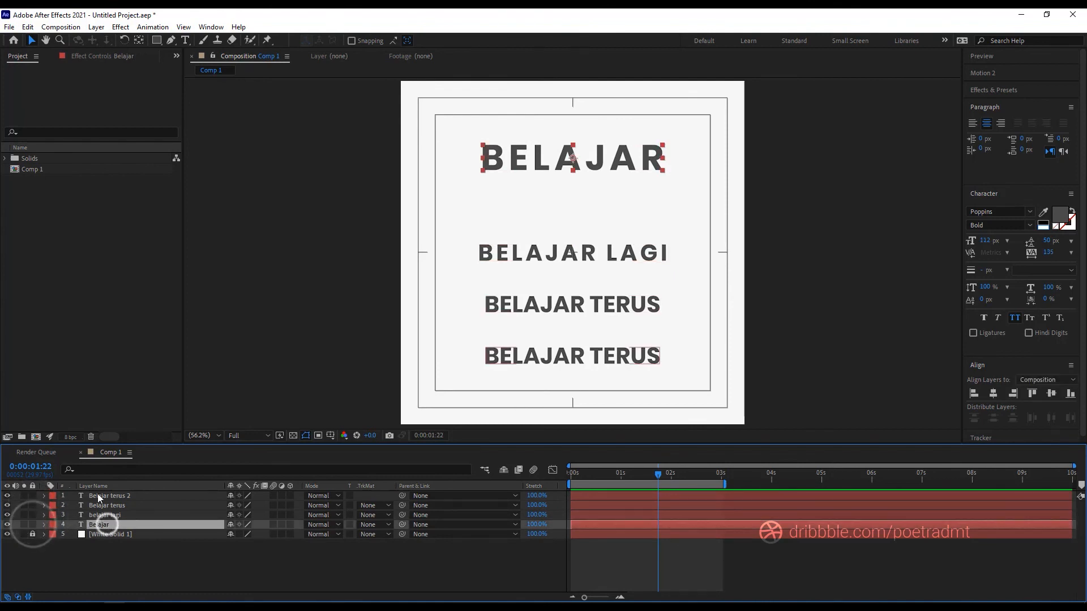
left_click(99, 496, "shift")
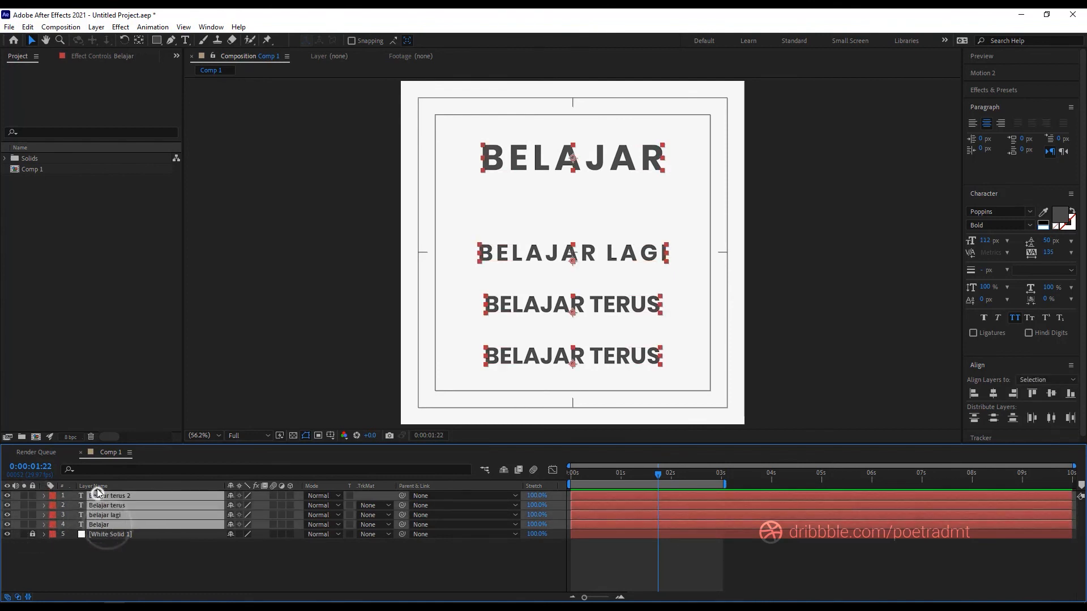
left_click(993, 417)
left_click(792, 358)
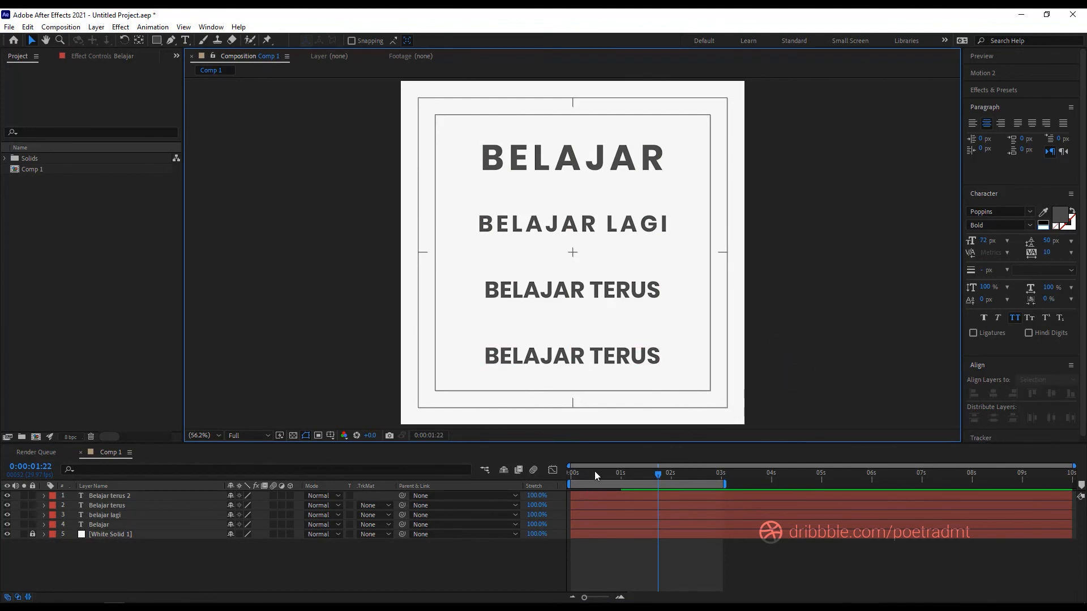
Step: Hide the Title/Action Safe guides and preview all text animations from 0 seconds
left_click_drag(595, 472, 571, 472)
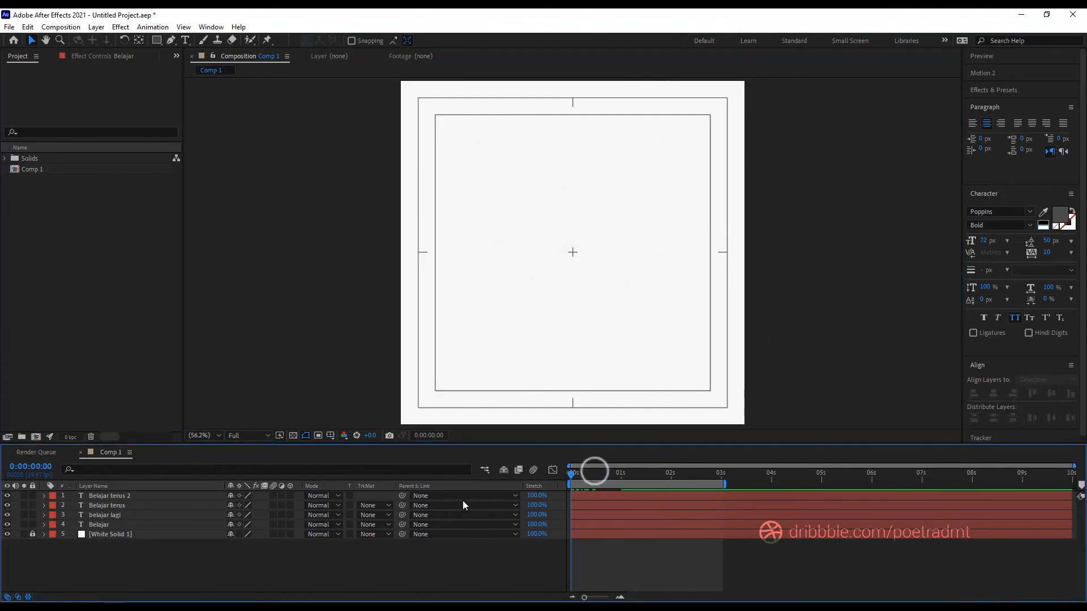
left_click(318, 435)
left_click(334, 447)
left_click(306, 555)
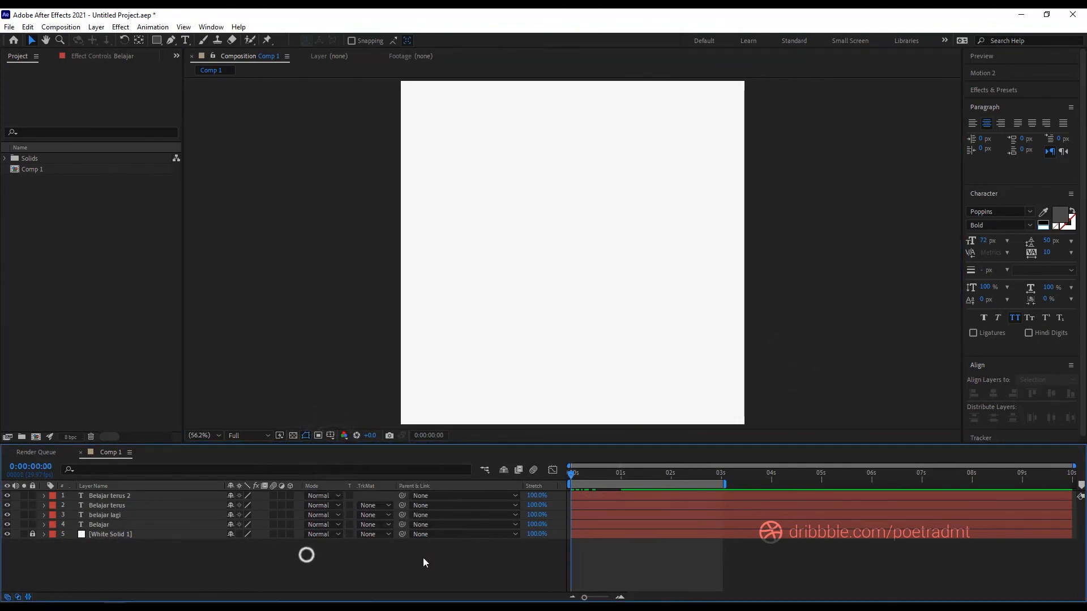
key("space")
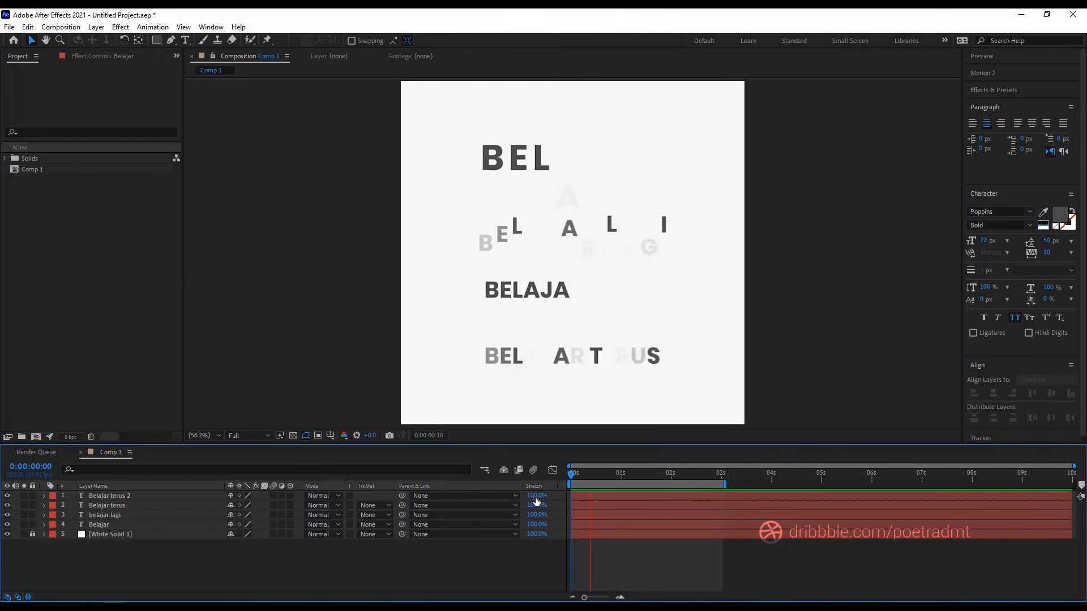
Step: Enable motion blur for all four text layers and for the composition
left_click(274, 524)
left_click_drag(271, 505, 278, 513)
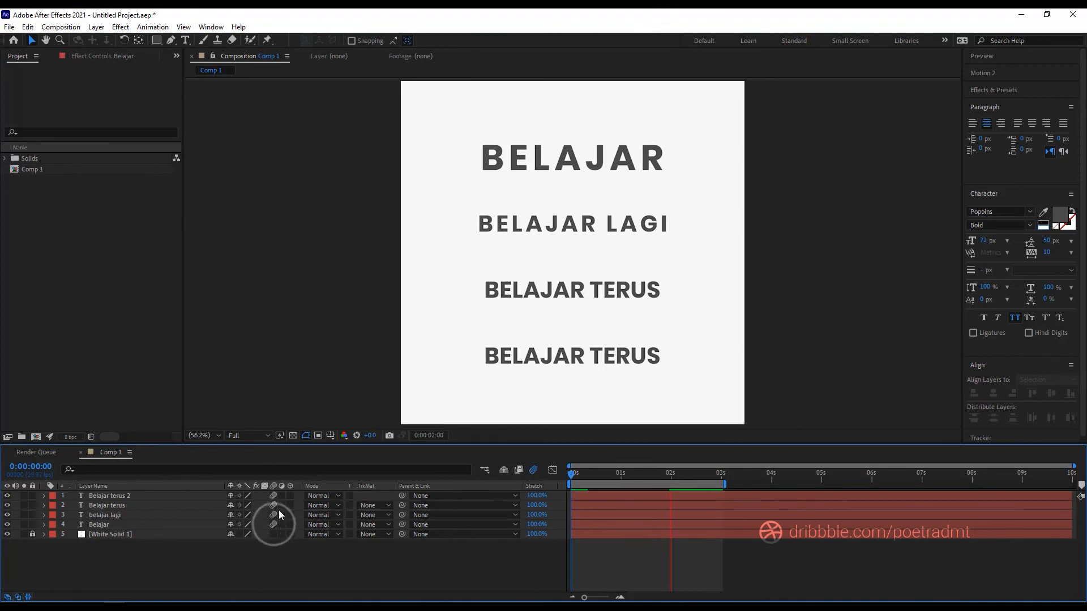